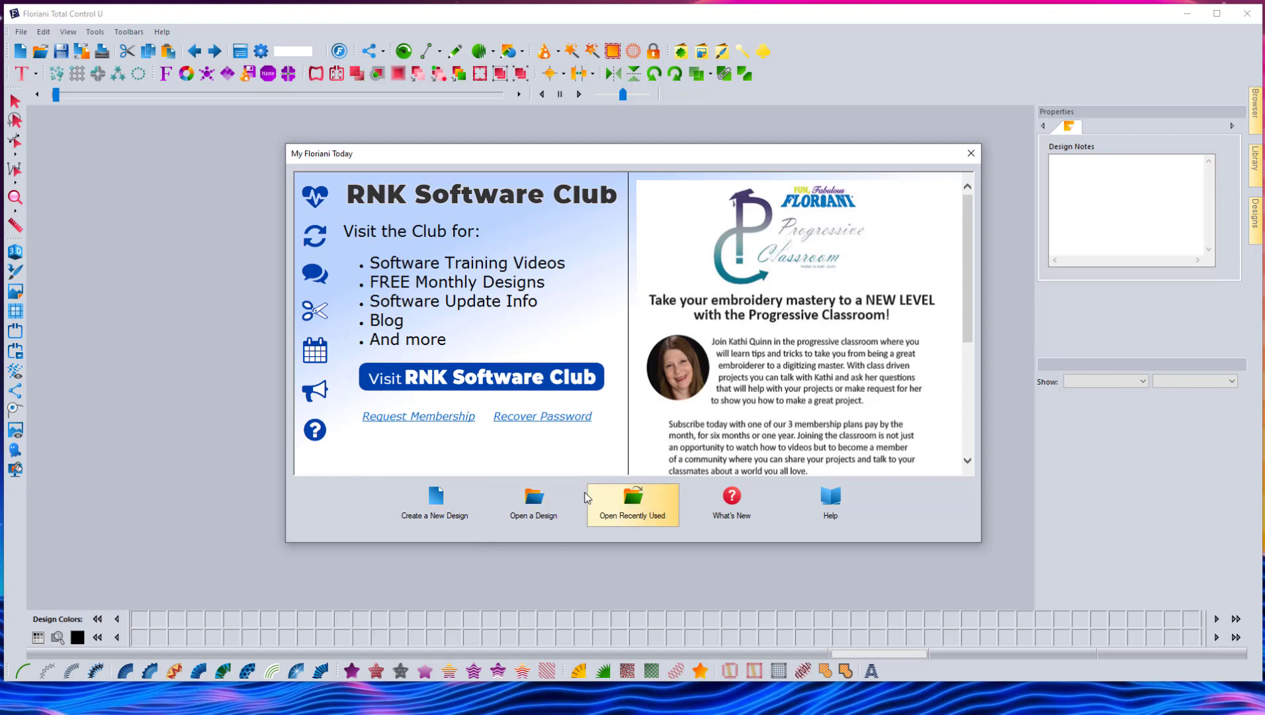
- Browse the design previews in the PES folder and open the caduceus design fr0158
click(552, 495)
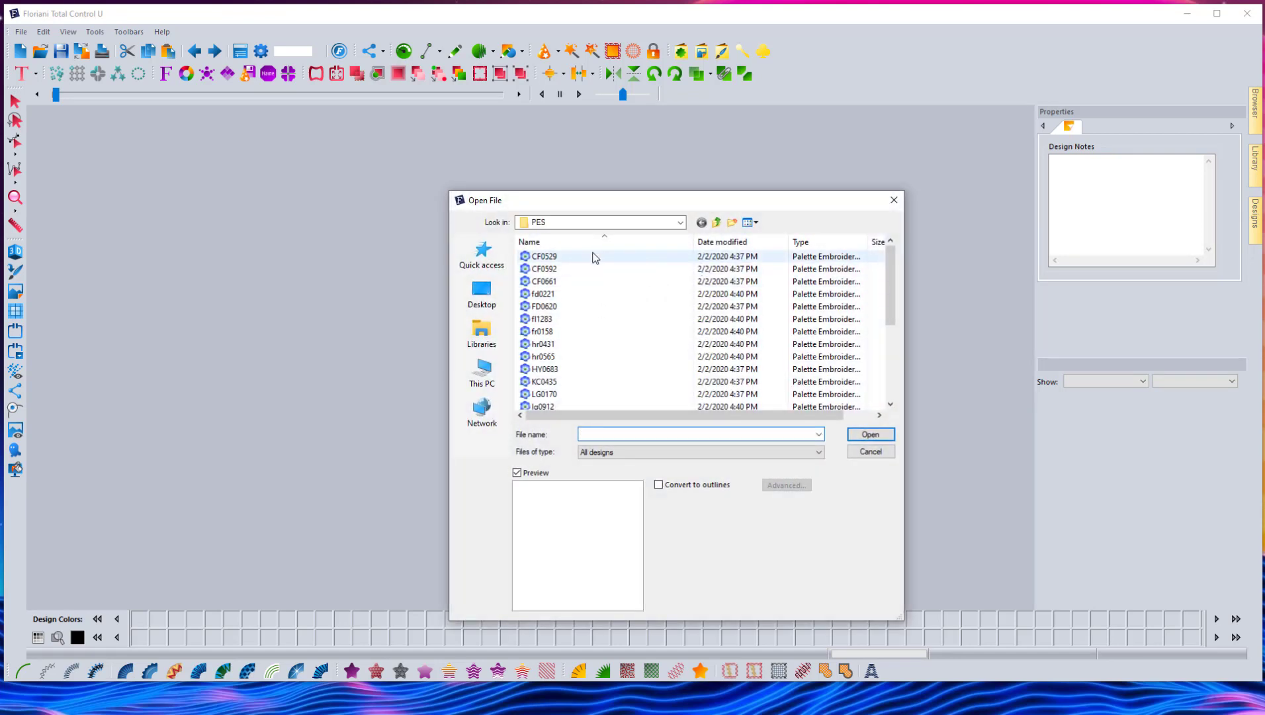
click(543, 282)
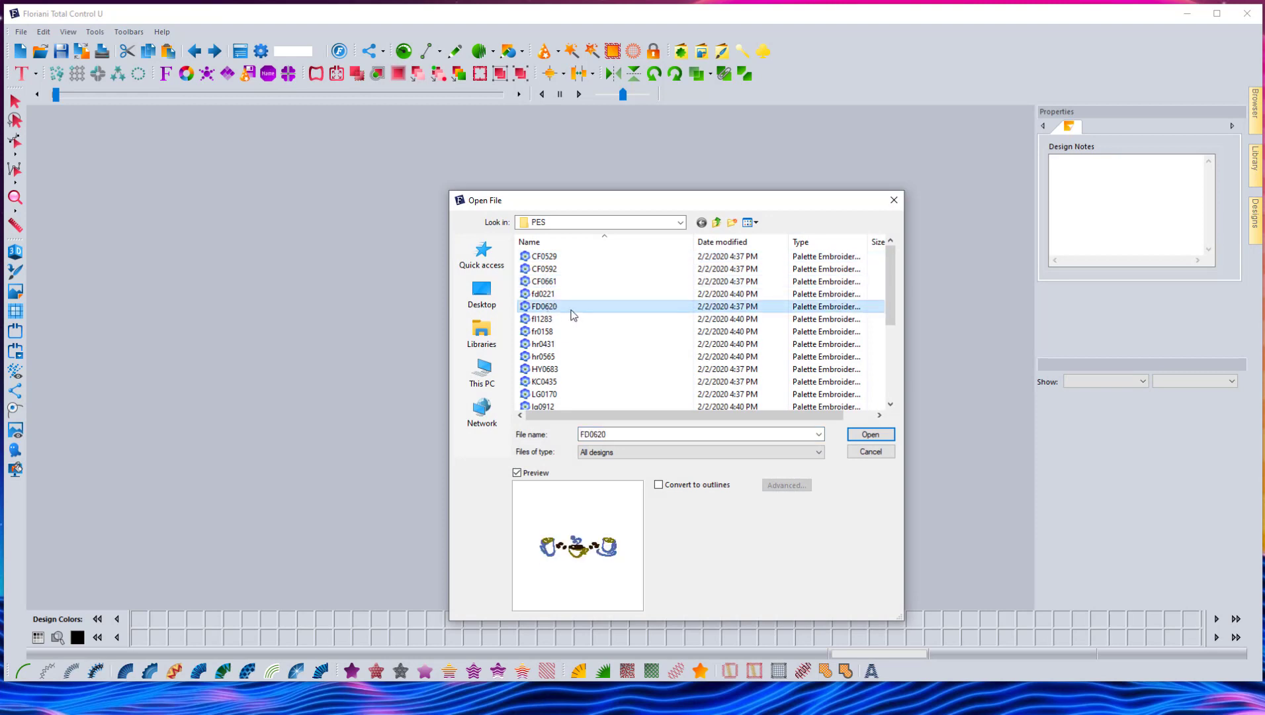
click(559, 294)
click(550, 331)
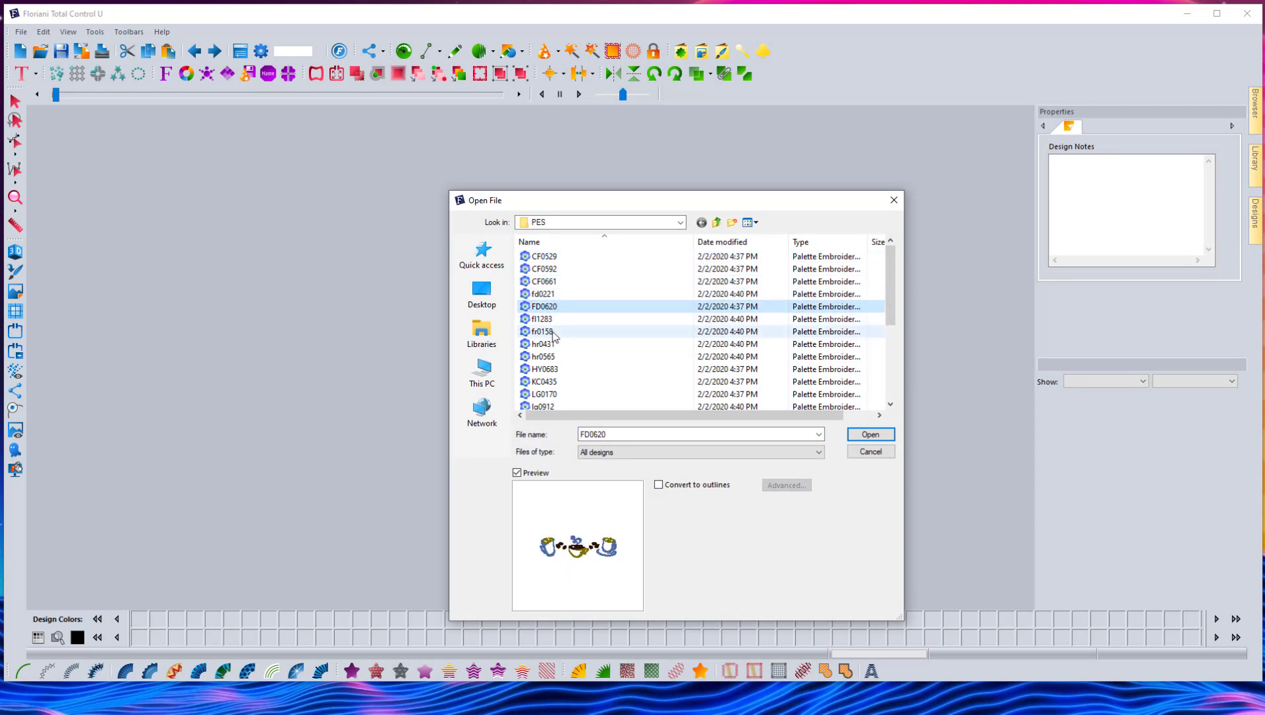
click(551, 346)
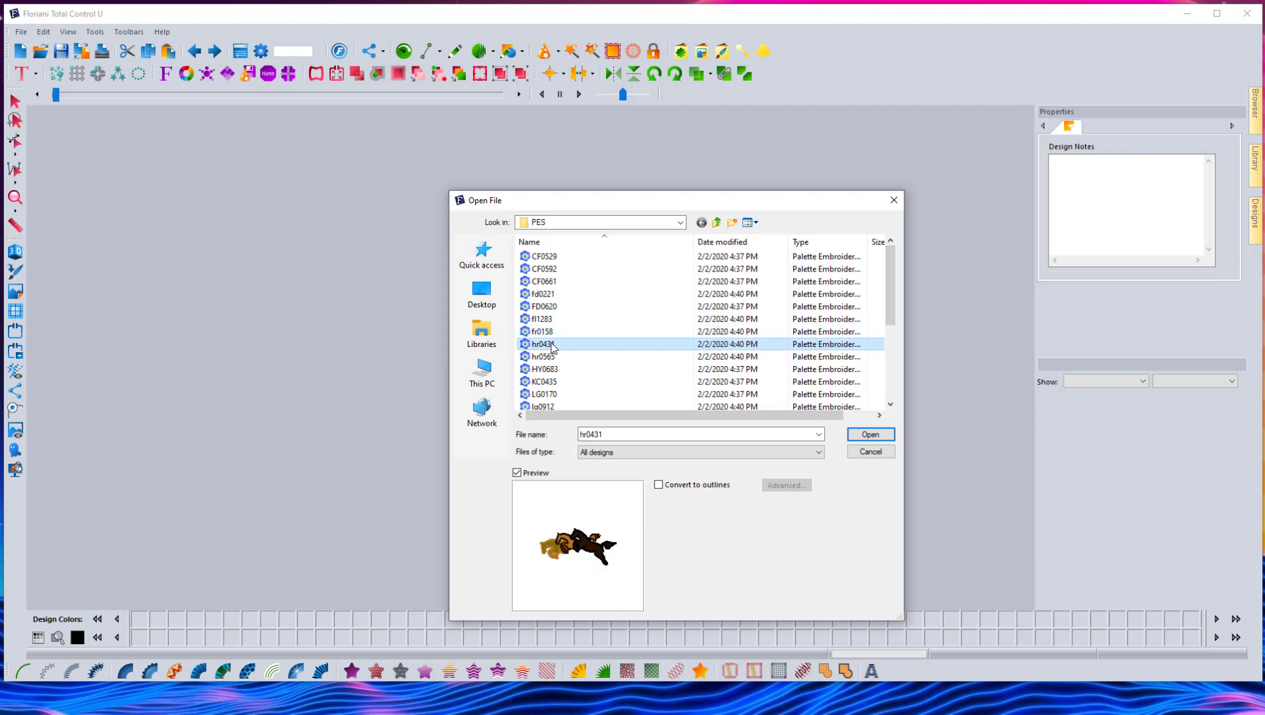
click(550, 335)
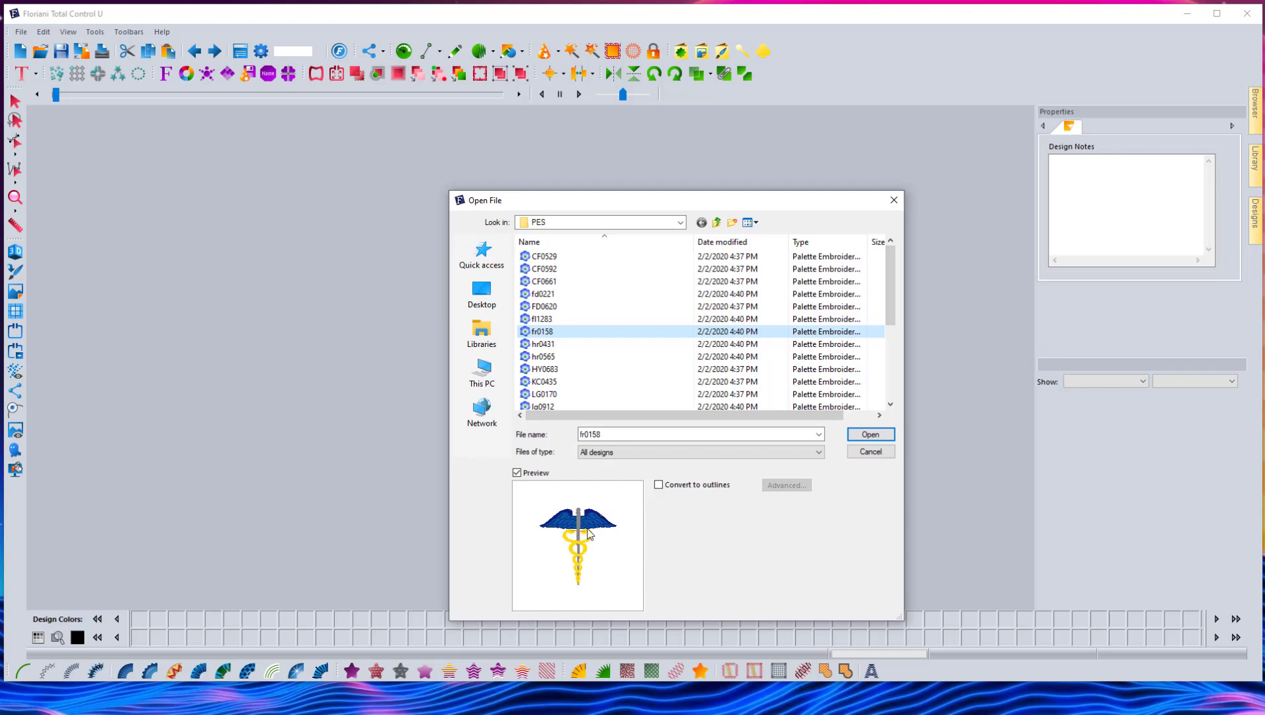
click(870, 434)
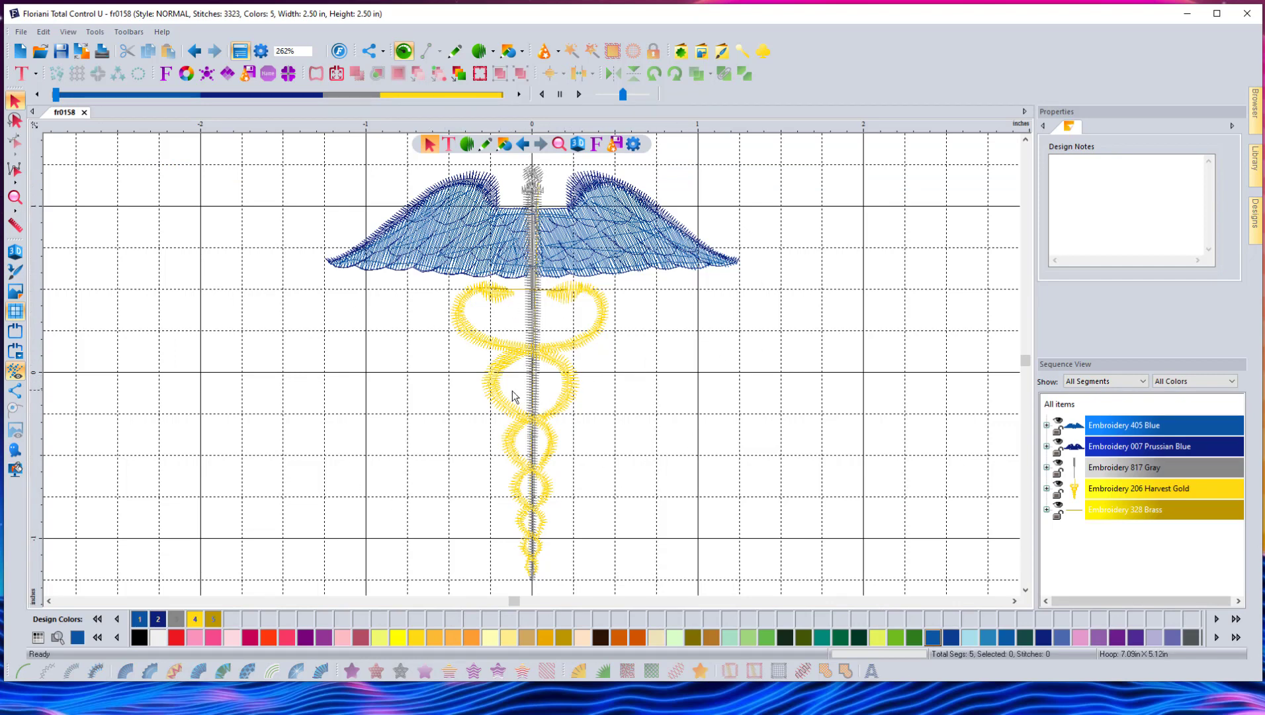
- Select all items of the design and scale them to 80% with the aspect ratio maintained
click(1055, 405)
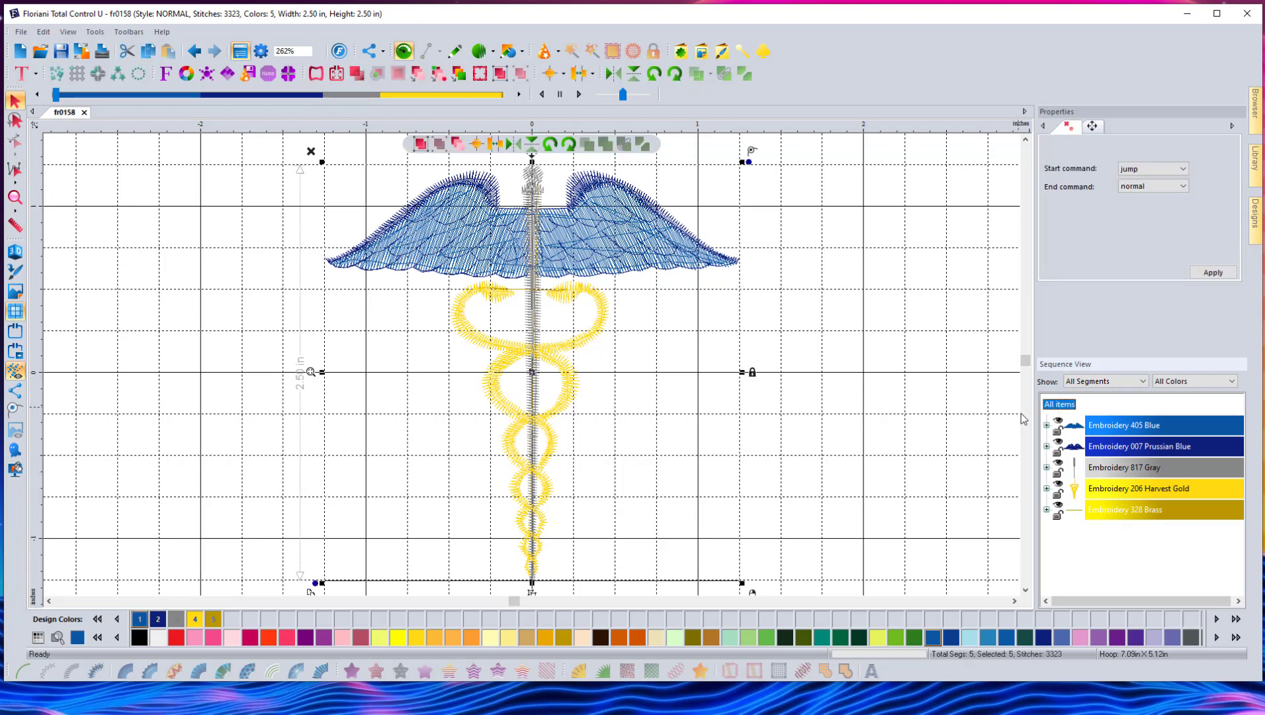
click(1097, 129)
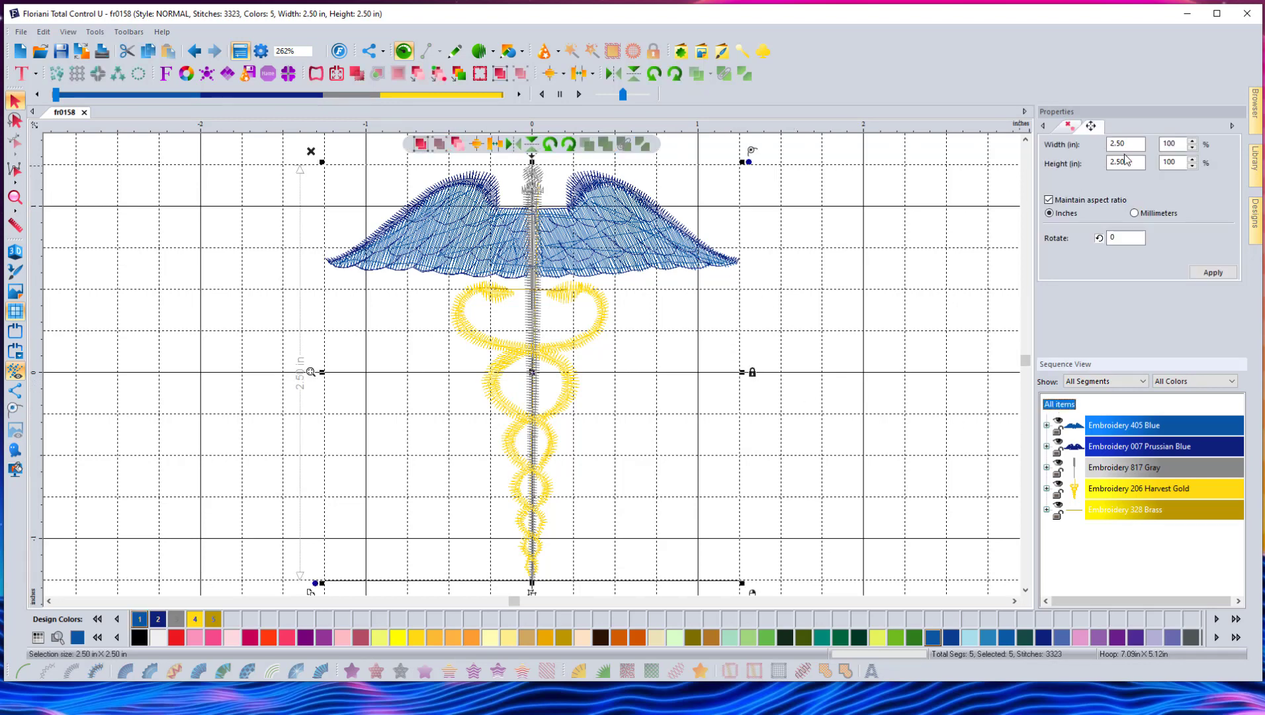
drag(1180, 143, 1126, 149)
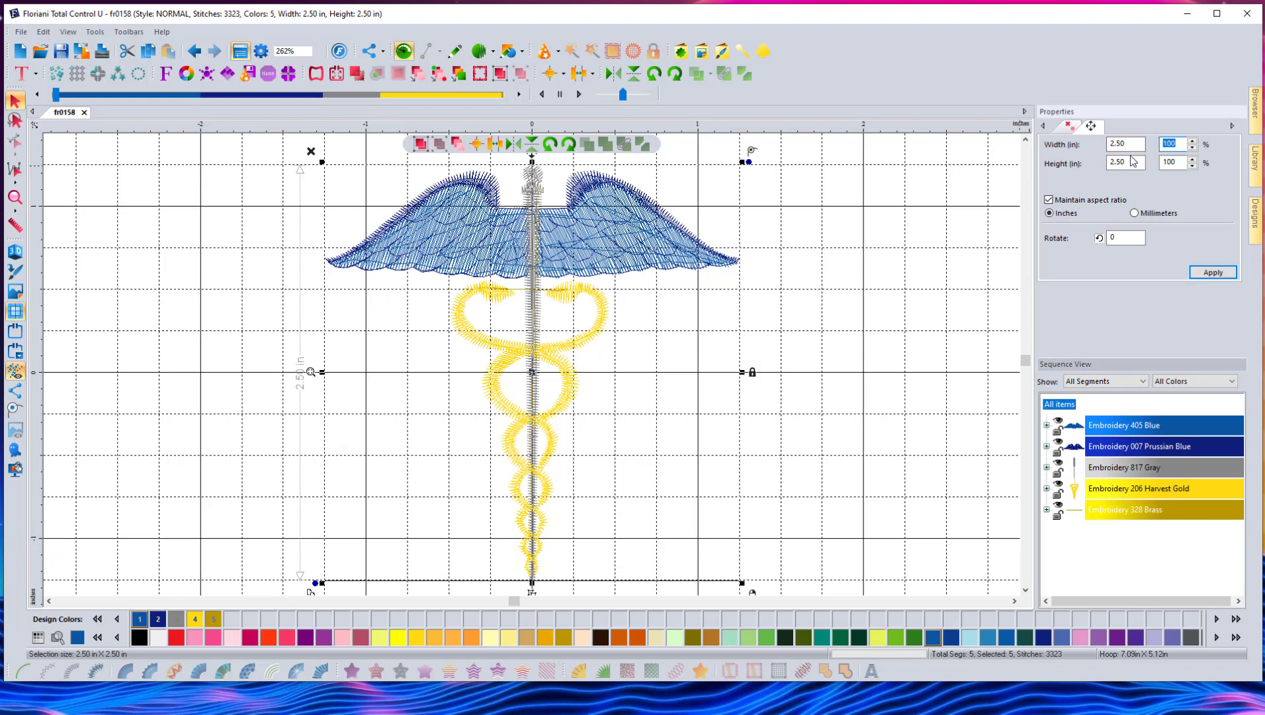
text(80)
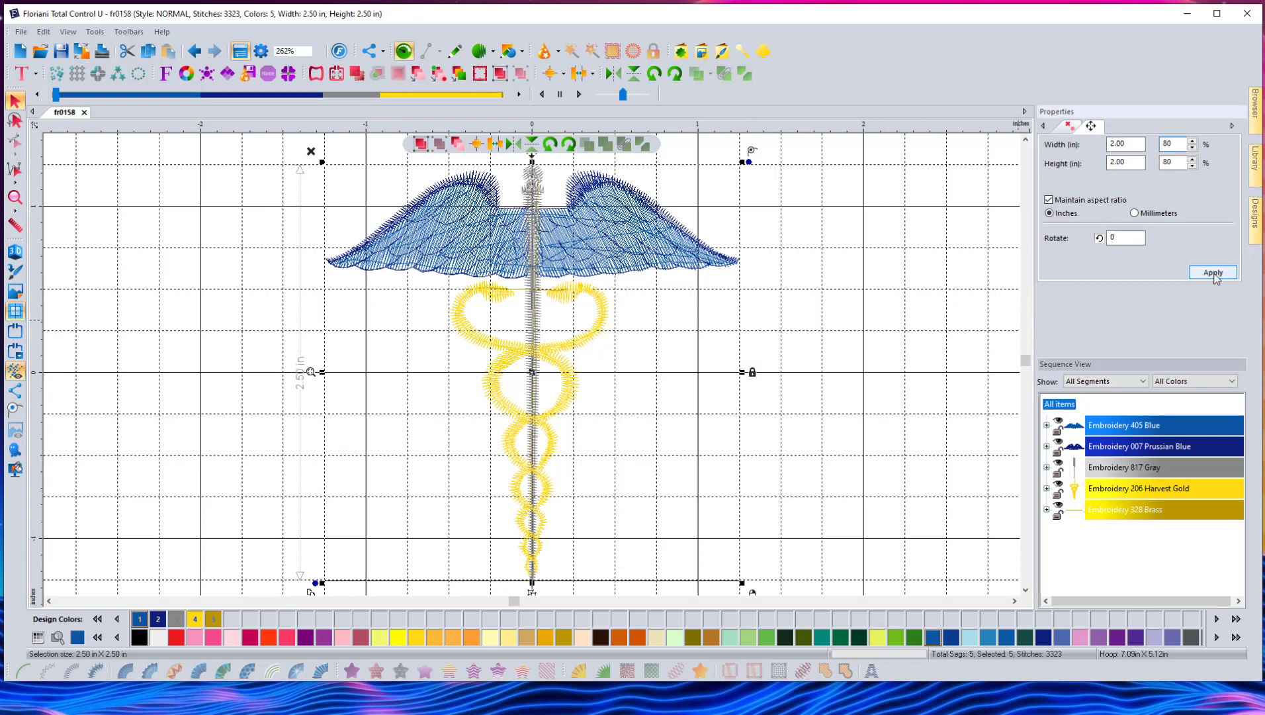
click(1213, 273)
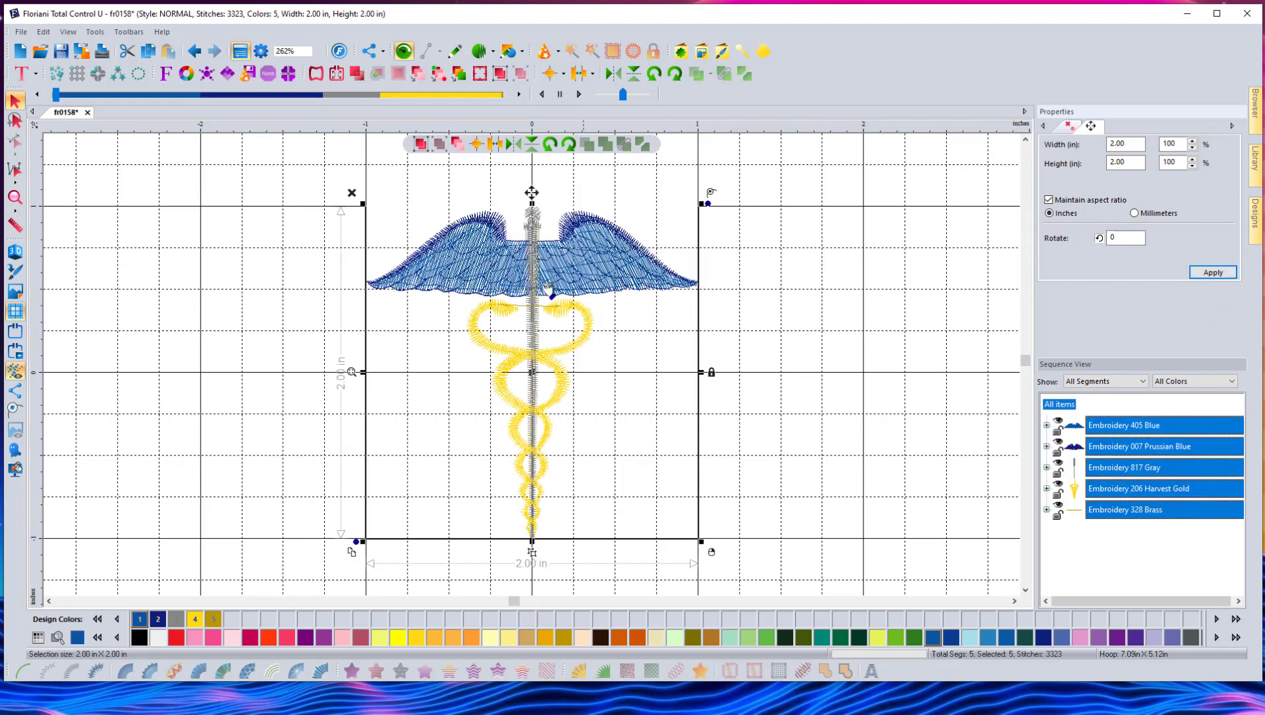
- Display the design in 3D, compare both sizes by undoing and redoing the 80% scaling, and leave it undone
click(15, 251)
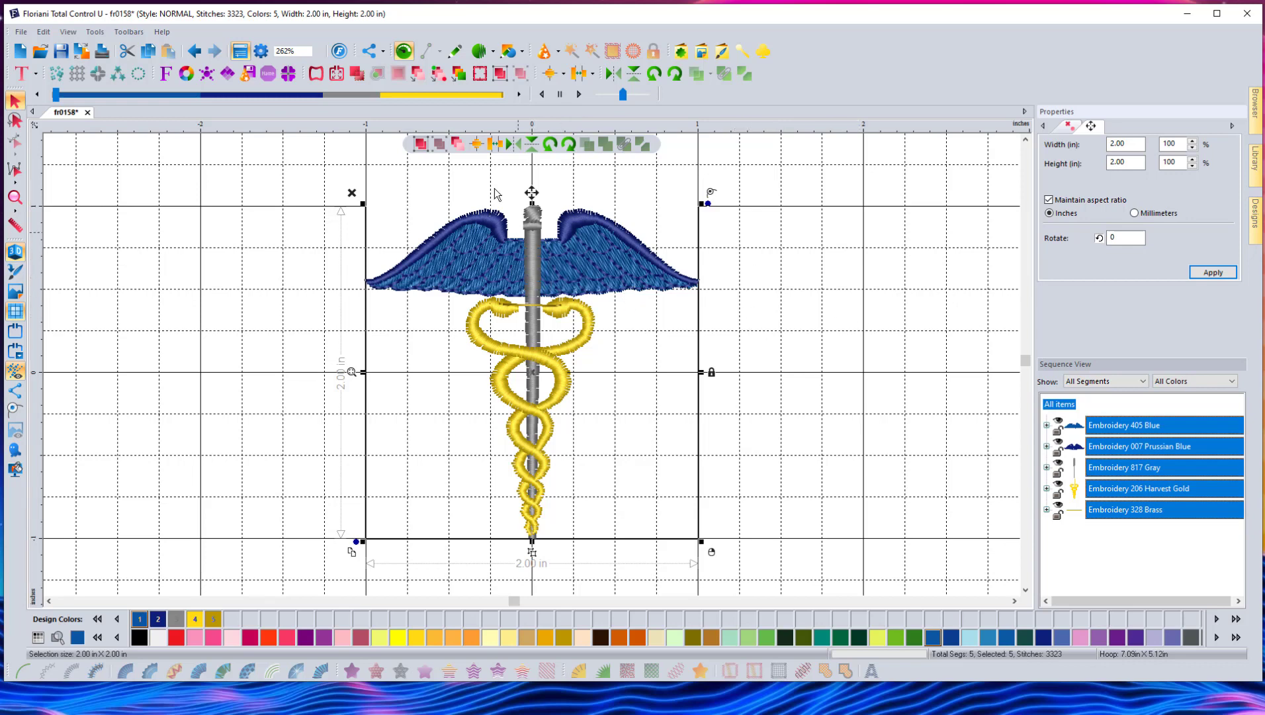
click(193, 51)
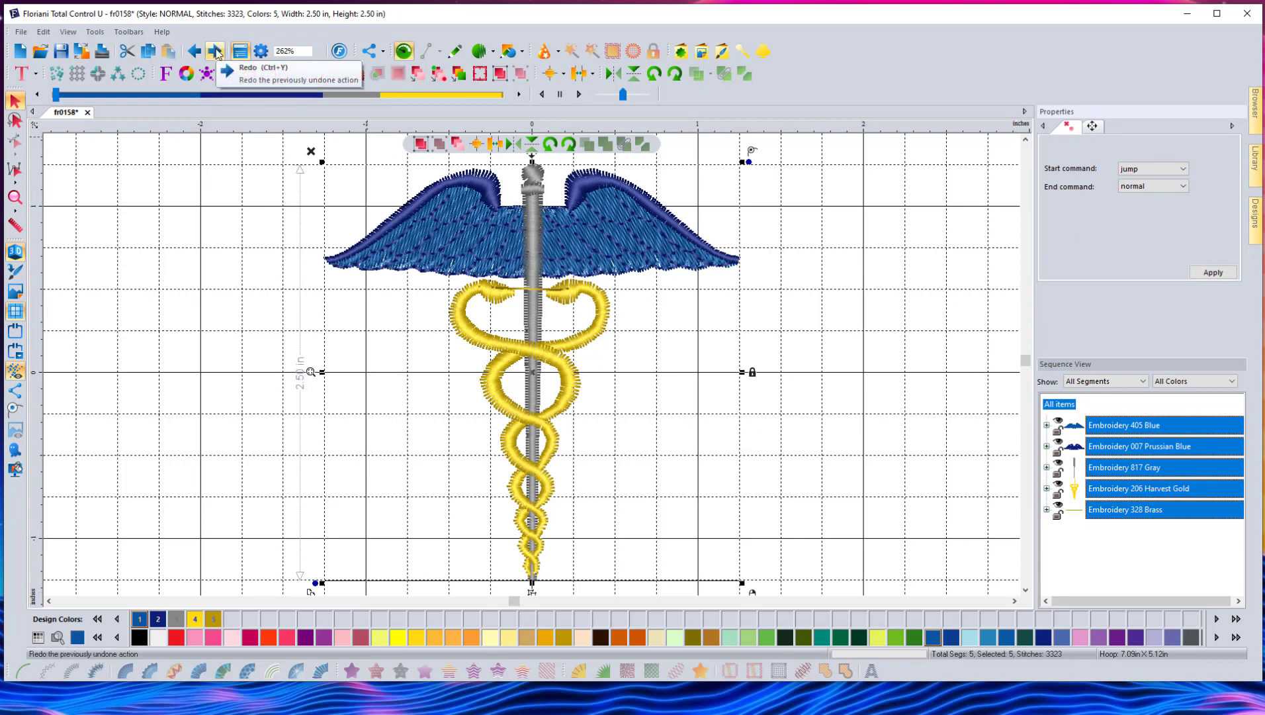
click(215, 52)
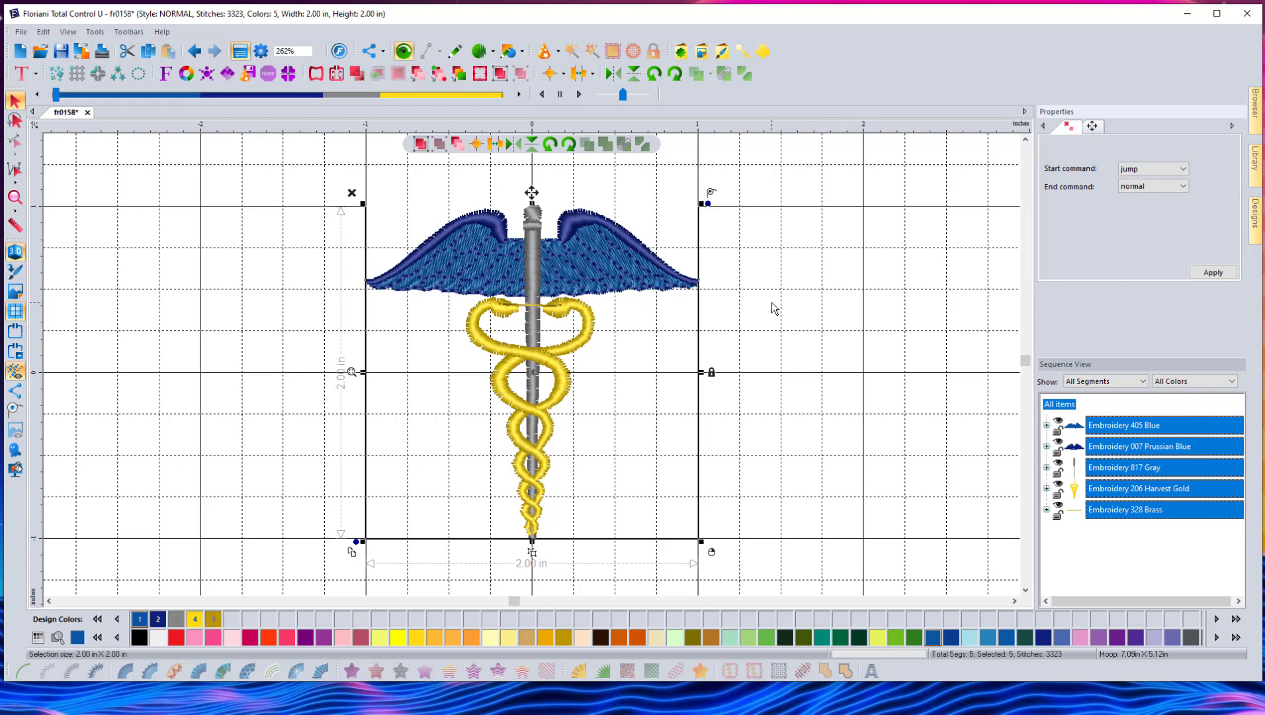
click(194, 51)
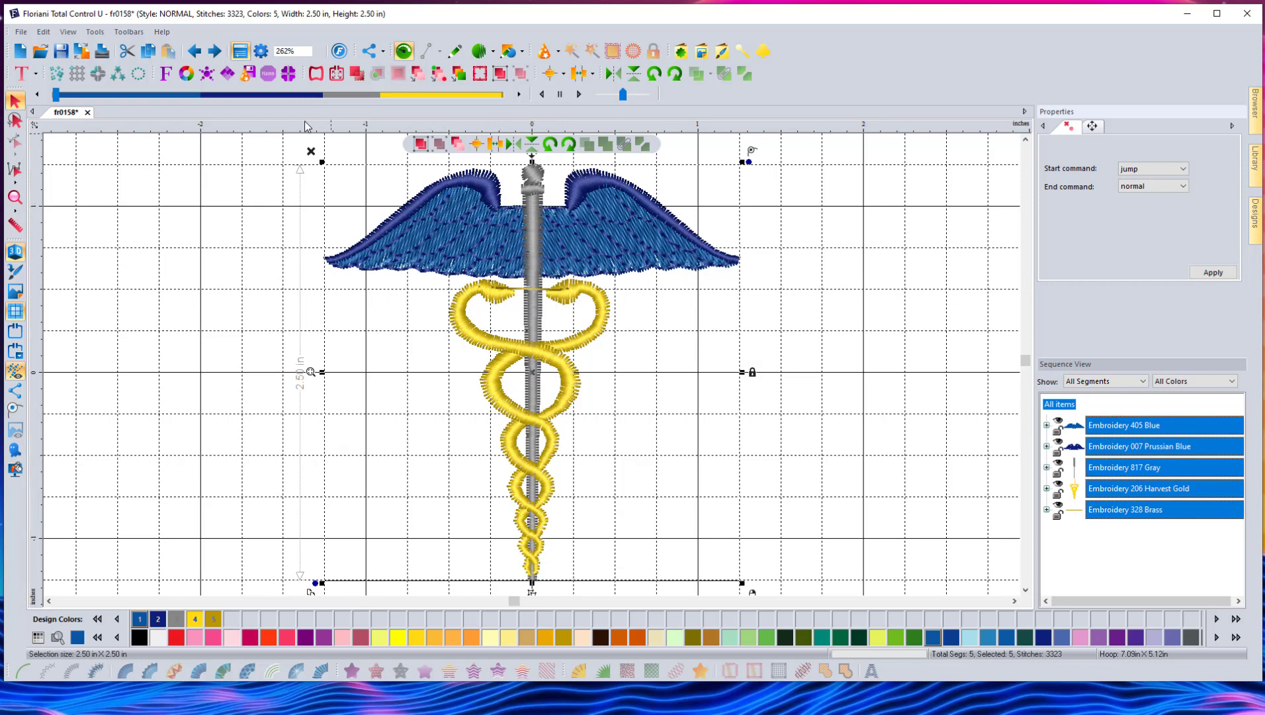
- Enable the digitizing preference Adjust resized manual paths
click(264, 52)
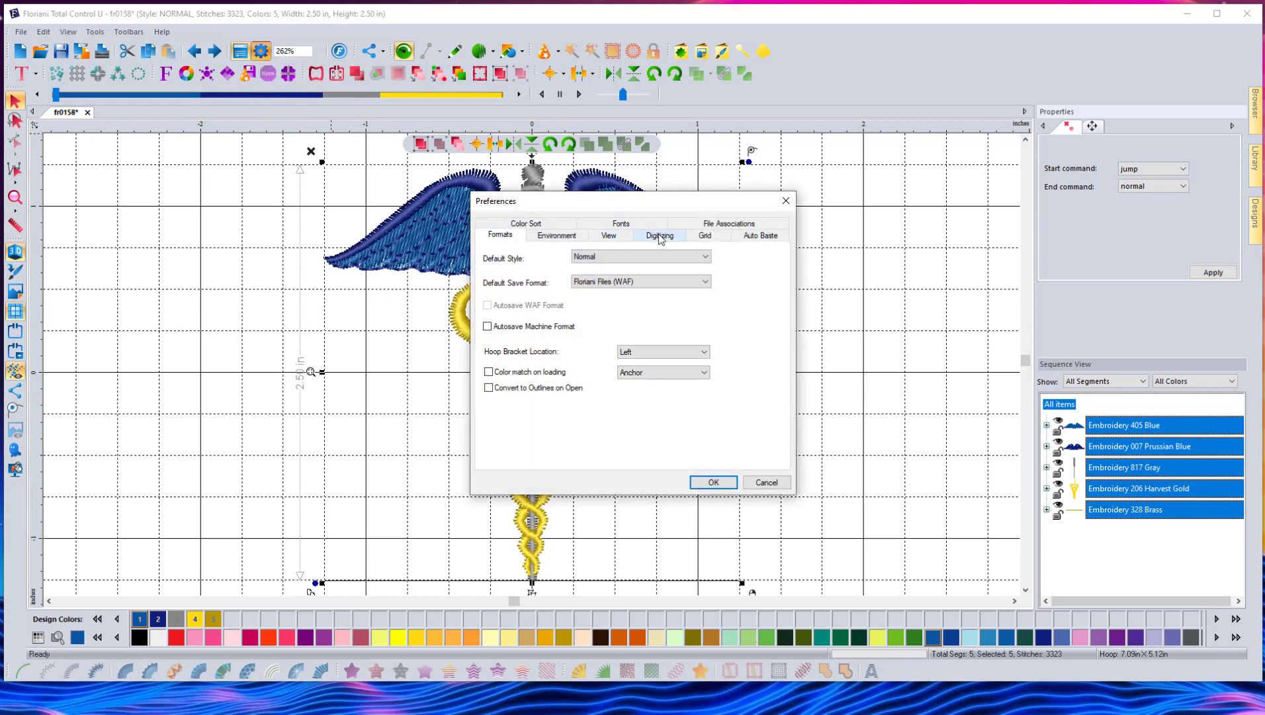
click(661, 237)
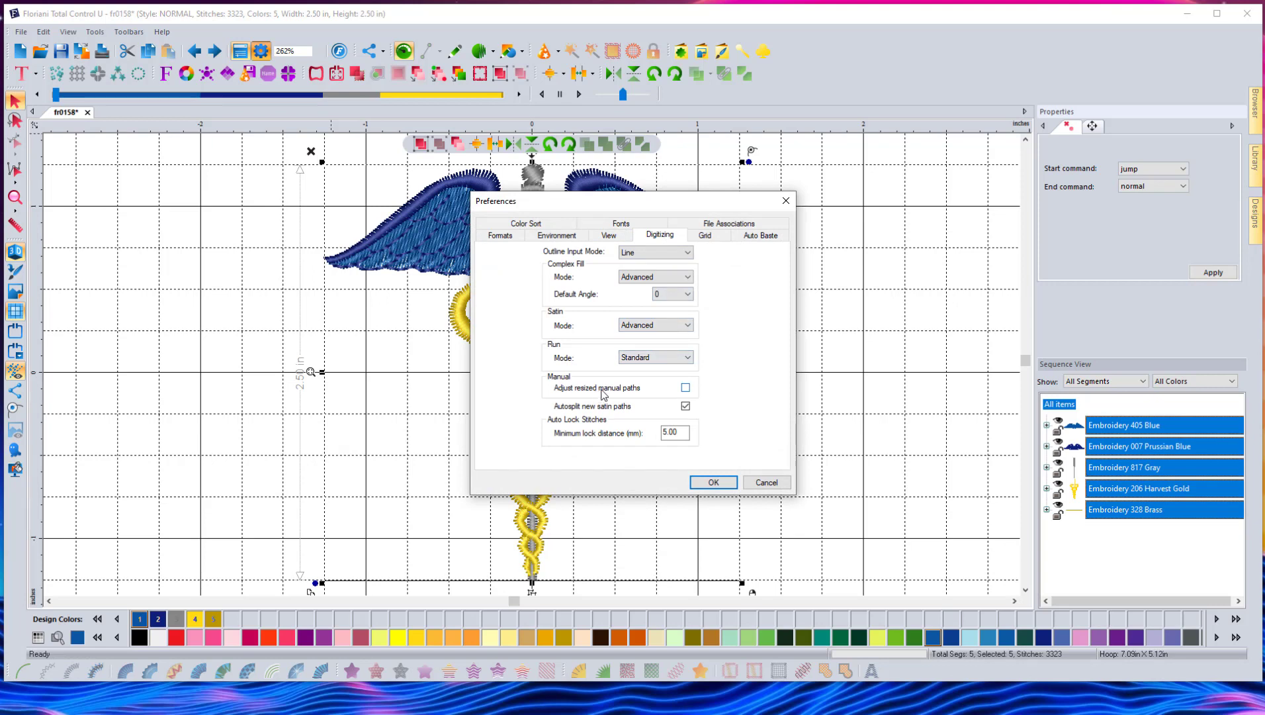
click(687, 389)
click(714, 483)
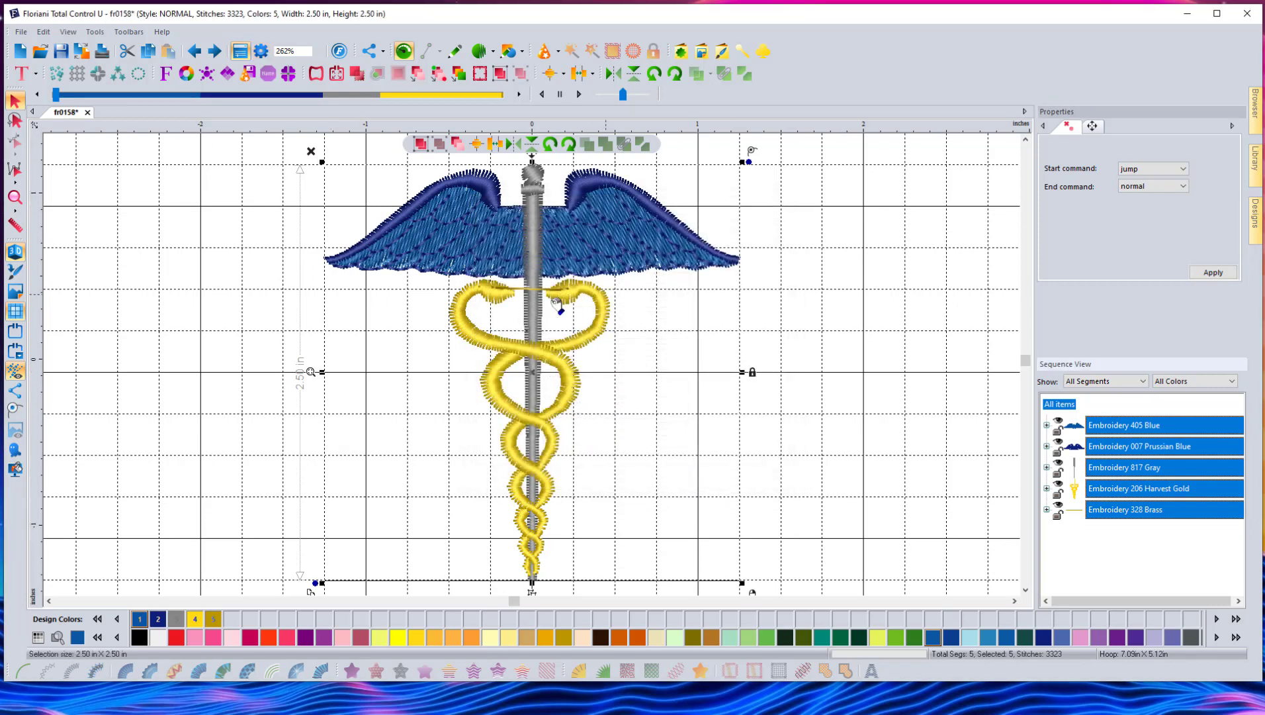
- Scale the whole design to 80% with stitch adjustment enabled, and deselect it
click(1092, 126)
drag(1177, 143, 1166, 144)
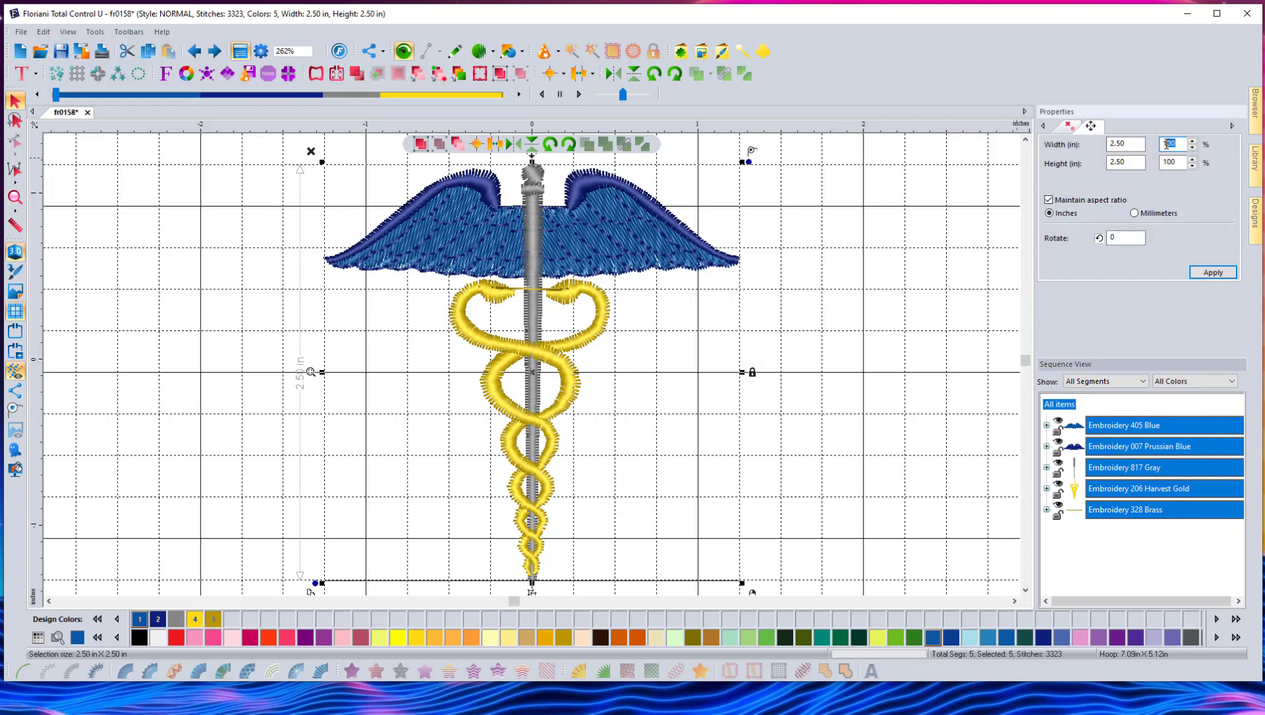
text(80)
click(1213, 272)
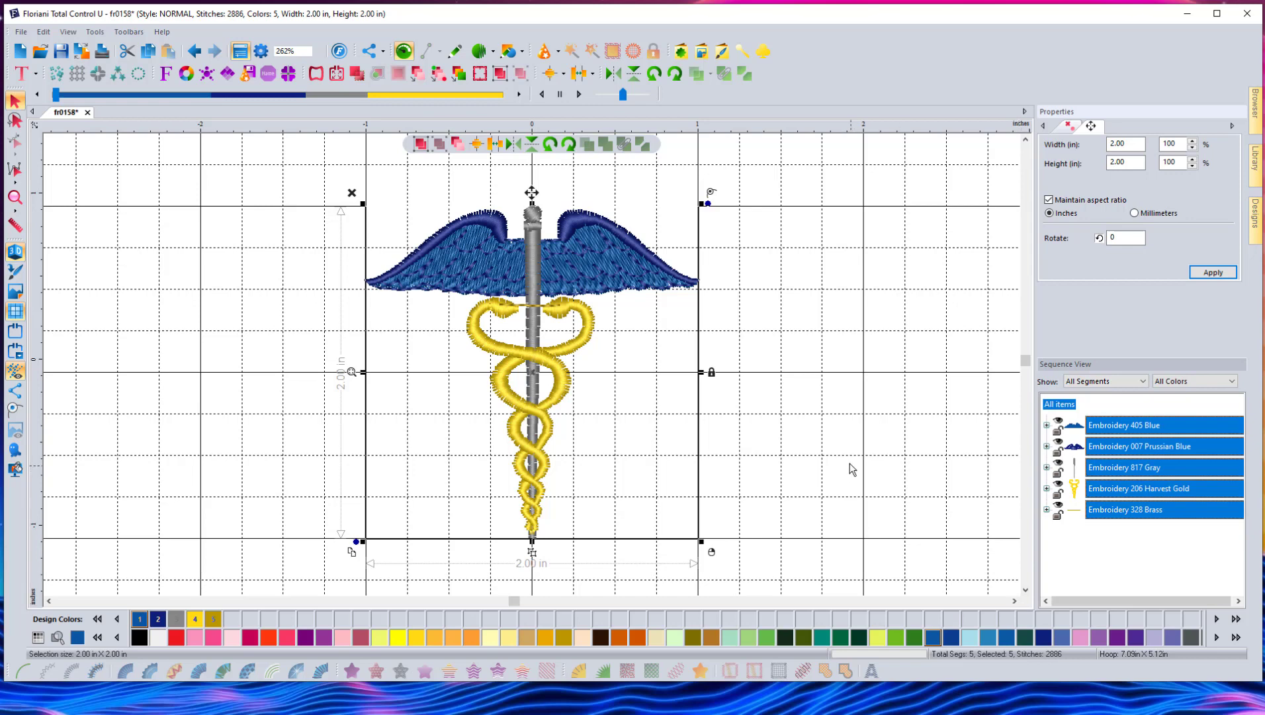
click(789, 350)
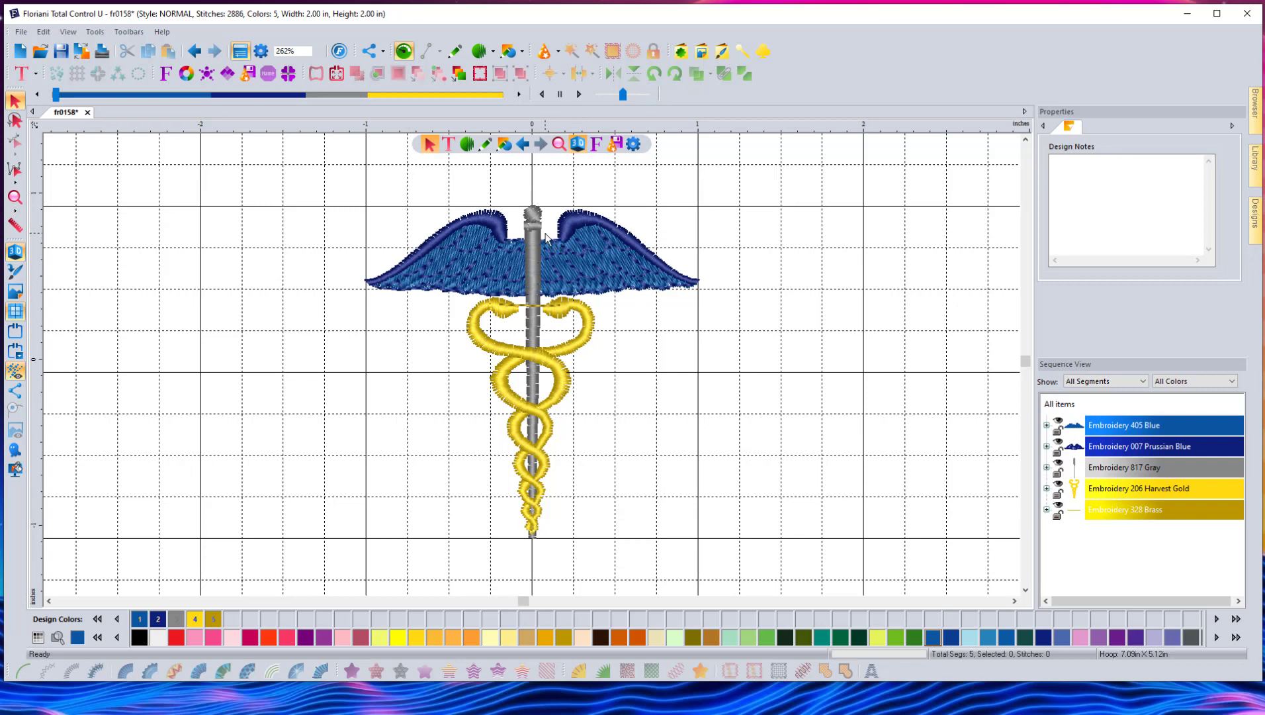
- Examine the resized wing and staff stitches up close, and undo the 80% scaling
scroll(562, 251, up, 2)
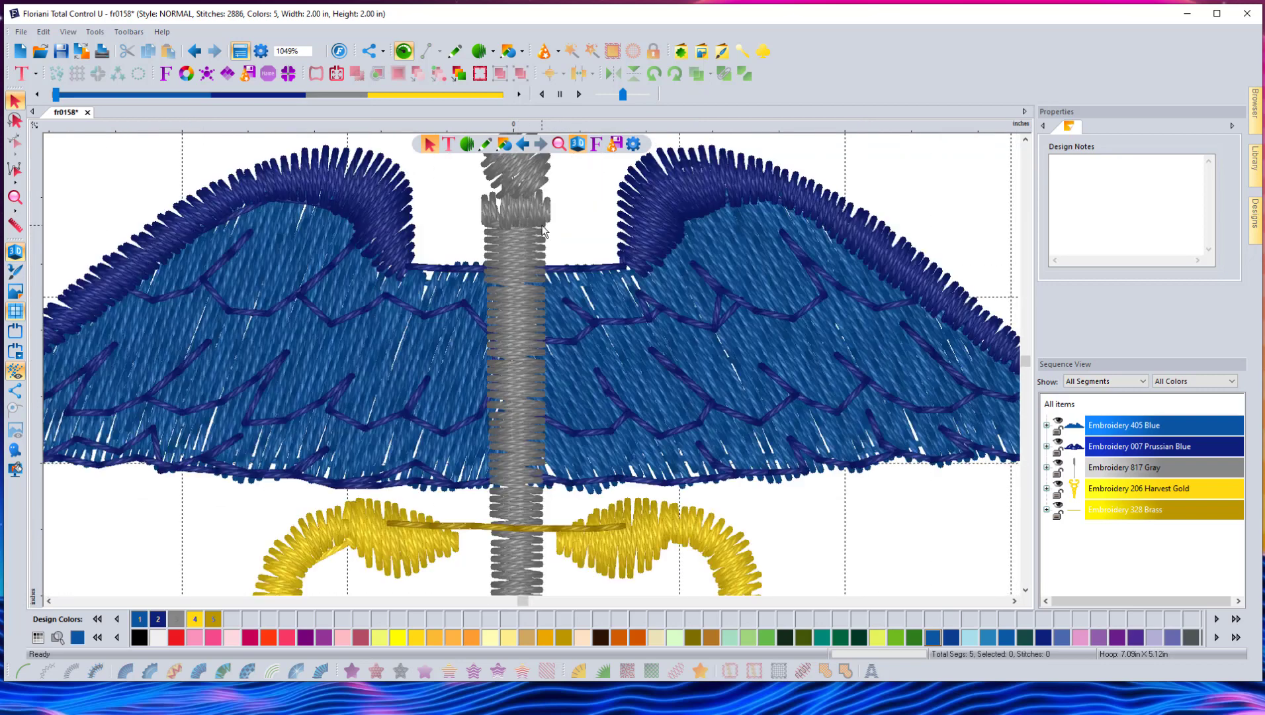
scroll(543, 229, down, 1)
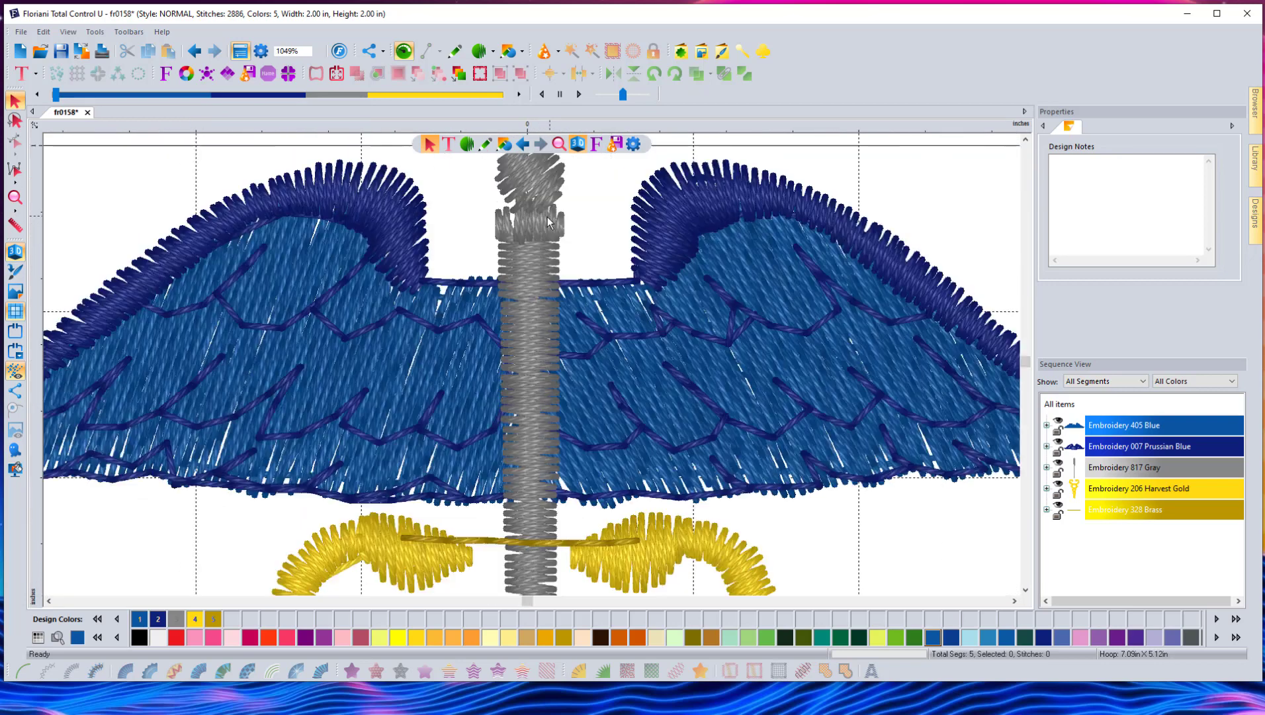
scroll(529, 217, up, 1)
scroll(519, 235, down, 1)
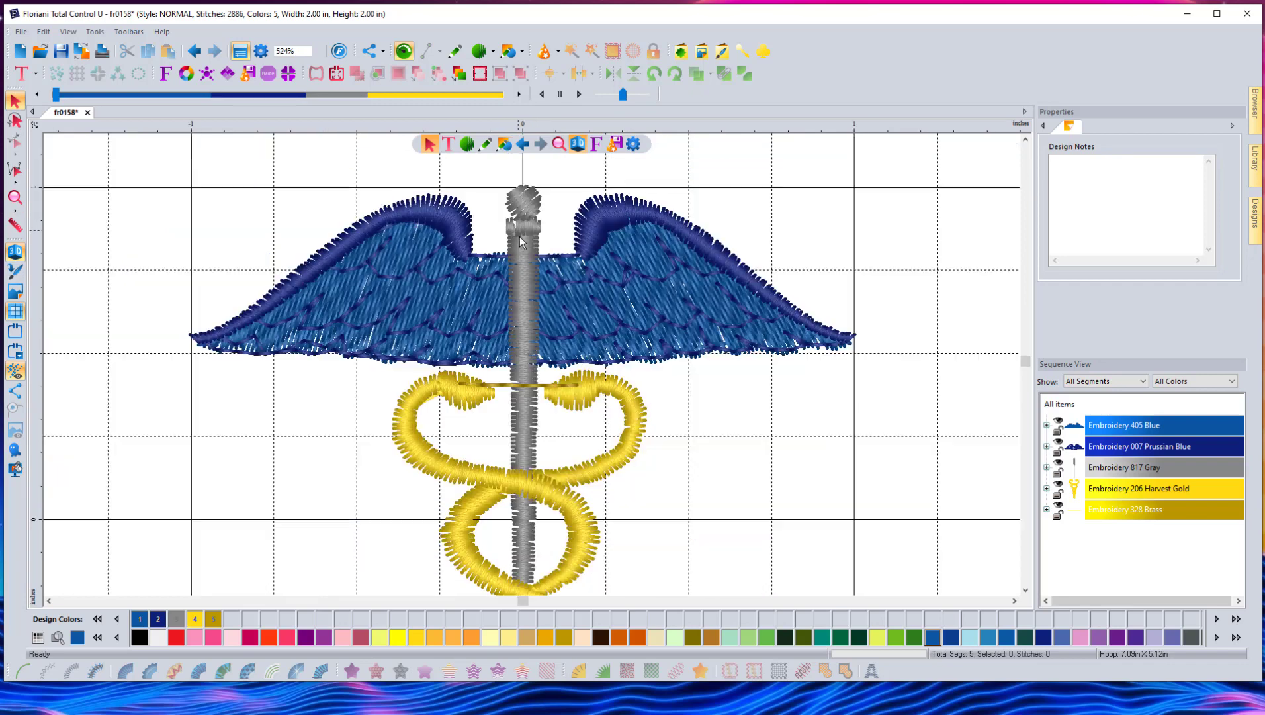
click(194, 51)
click(1027, 140)
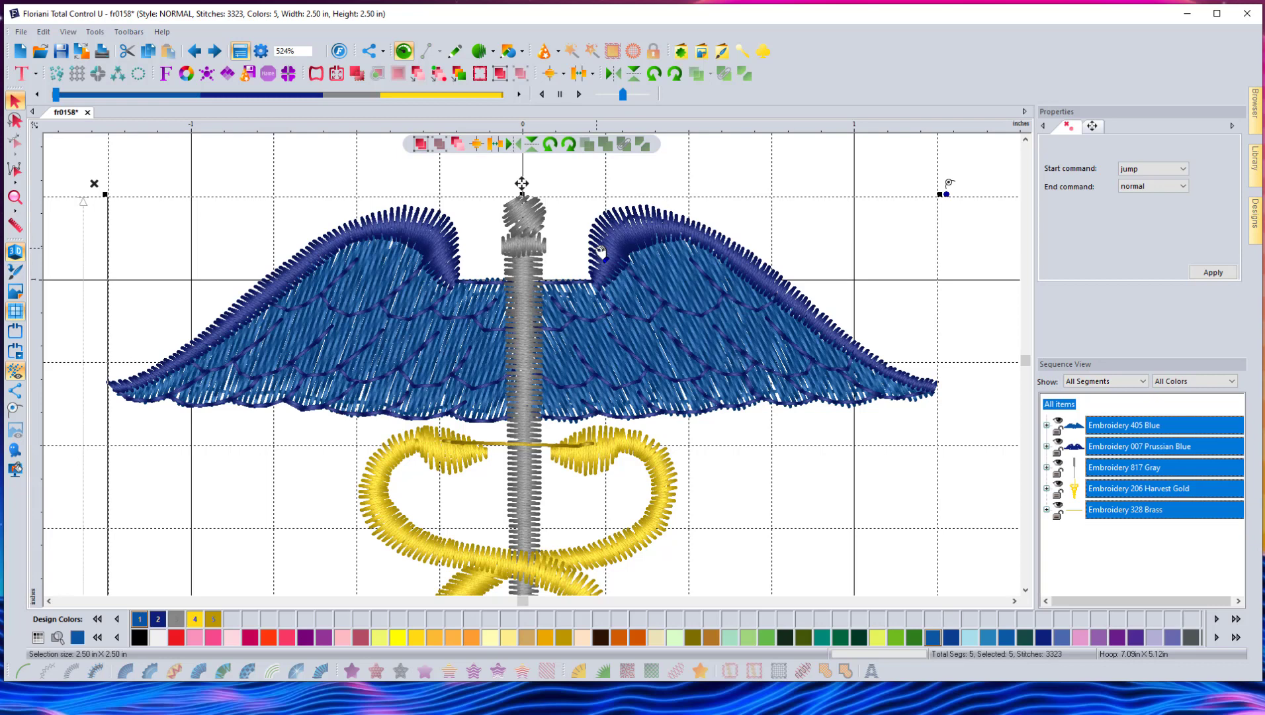
scroll(599, 438, down, 2)
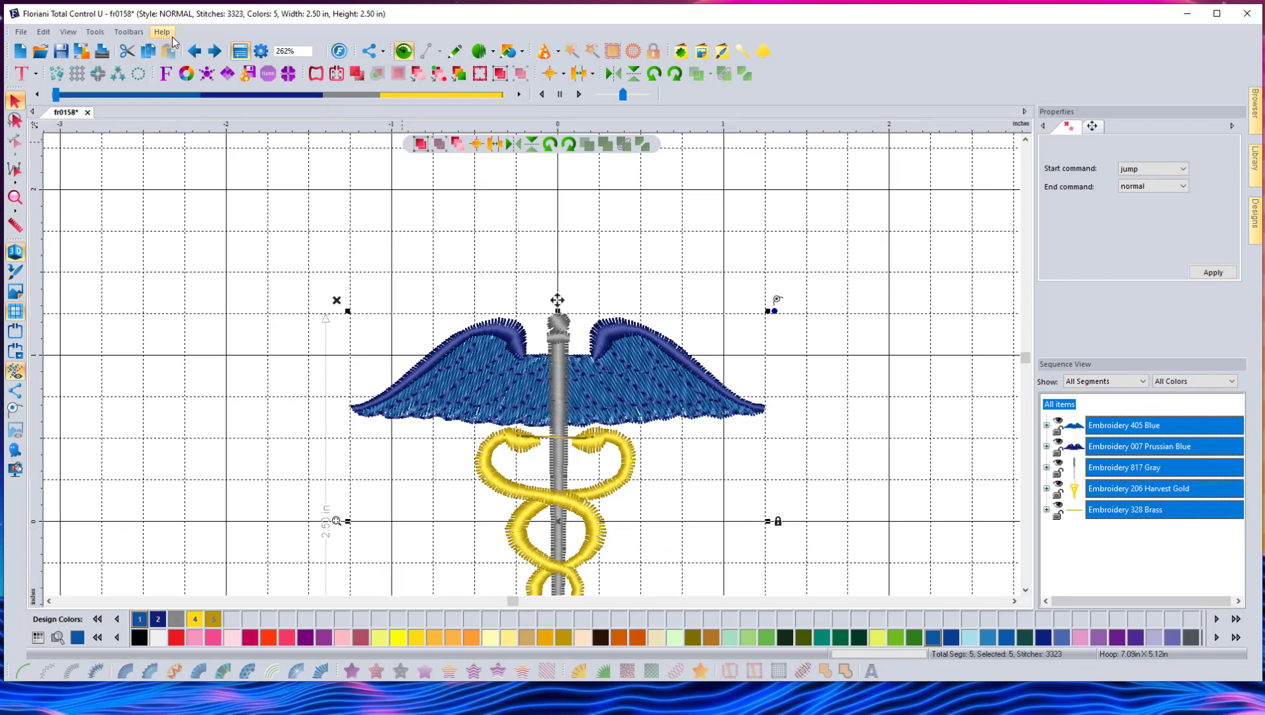
- Undo the earlier repositioning of the design and fit the whole design in view
click(195, 51)
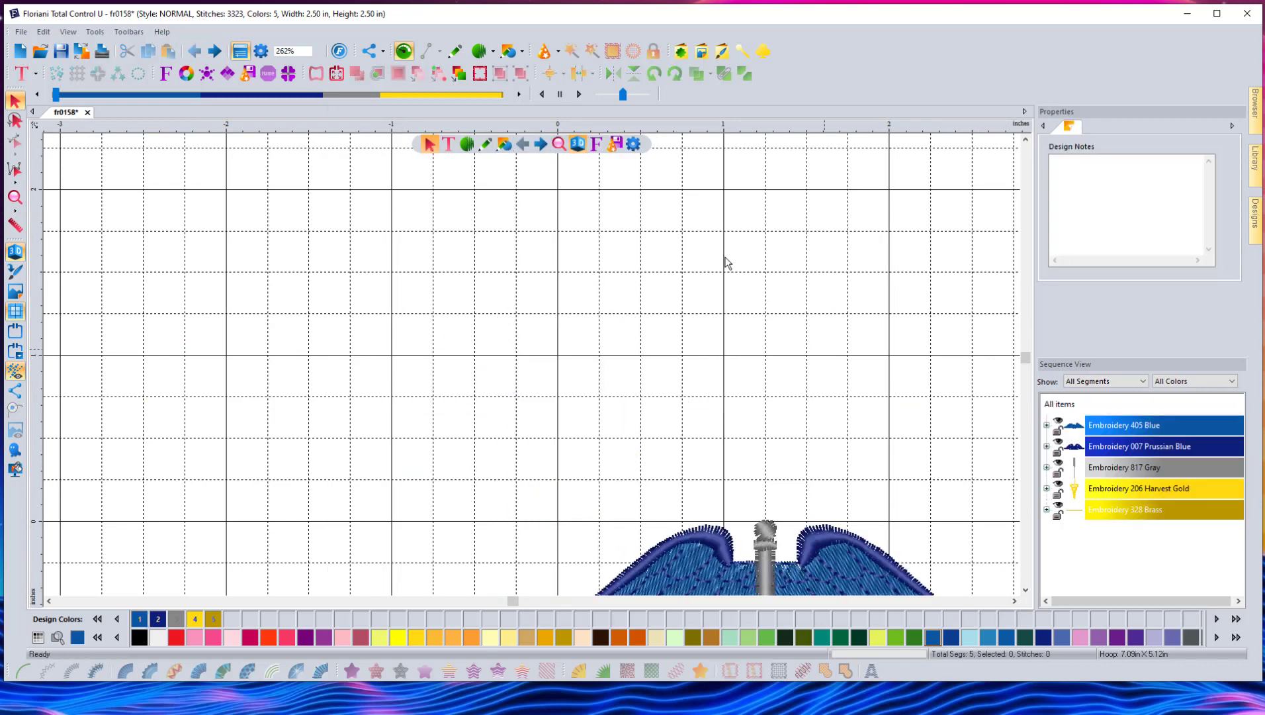
click(317, 51)
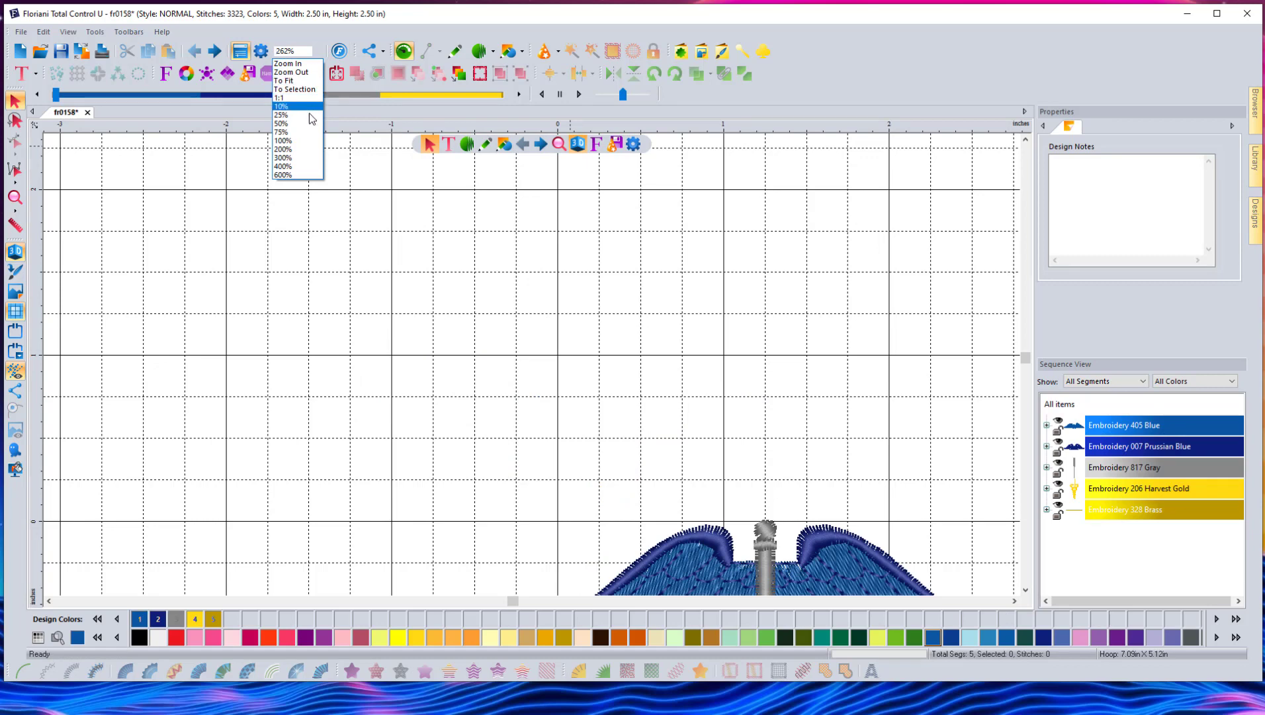
click(301, 141)
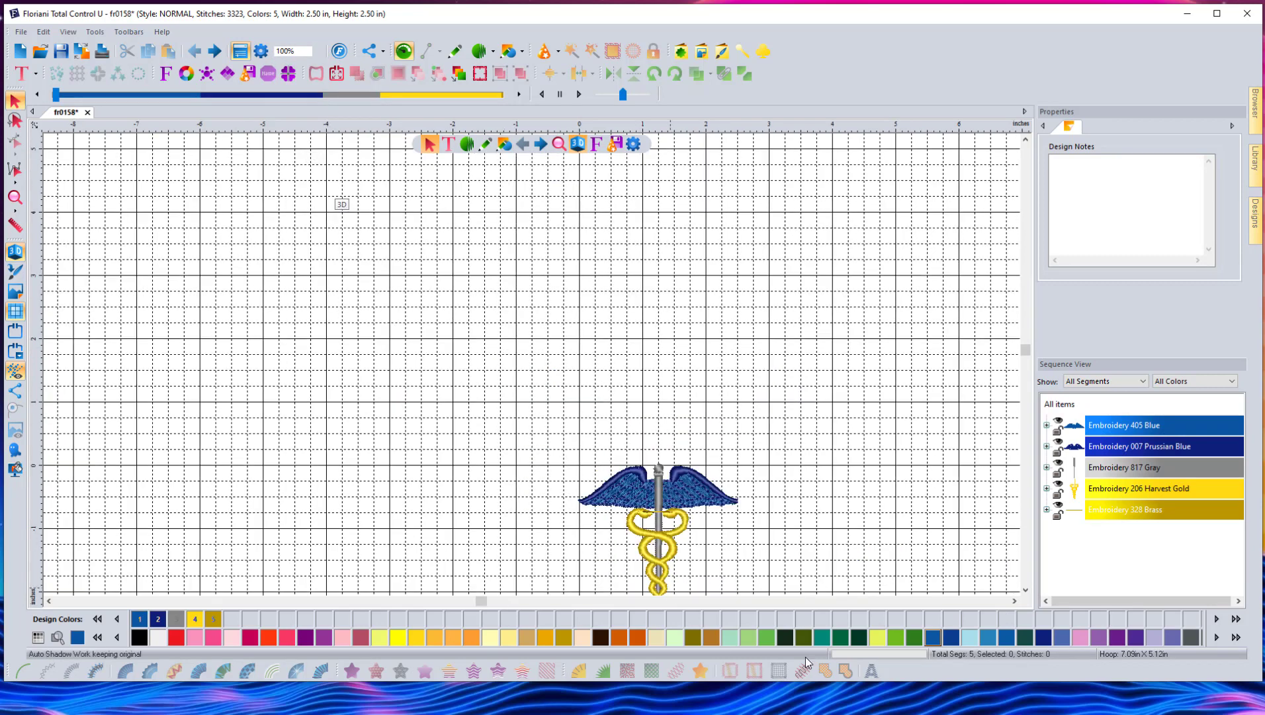
click(318, 51)
click(291, 80)
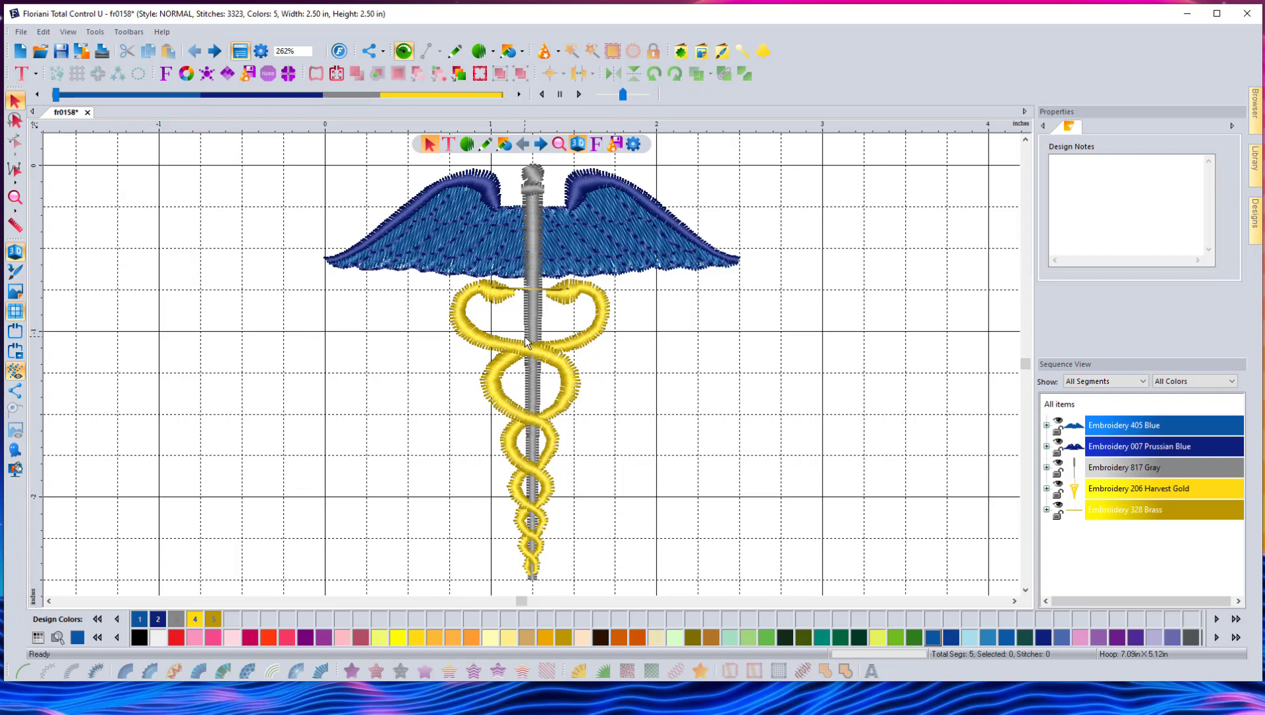
- Select the gold serpents and set the view preferences to highlight selected stitches in blue
click(477, 339)
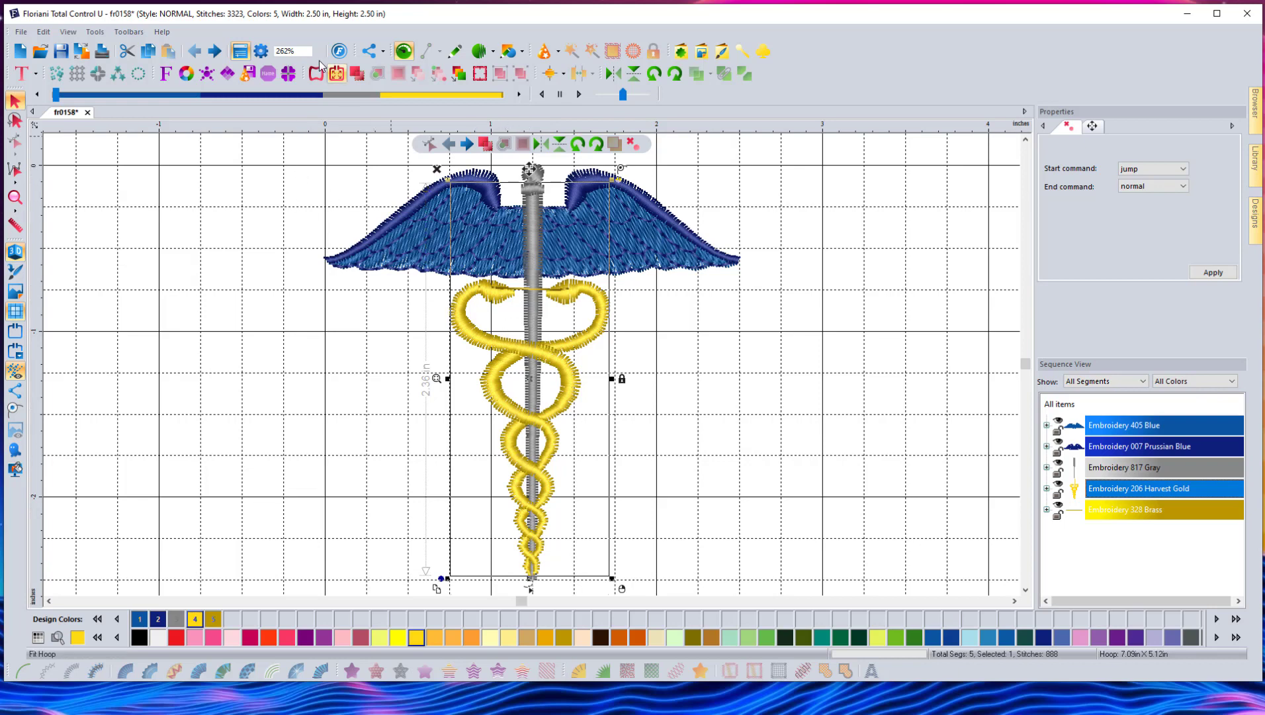
click(260, 51)
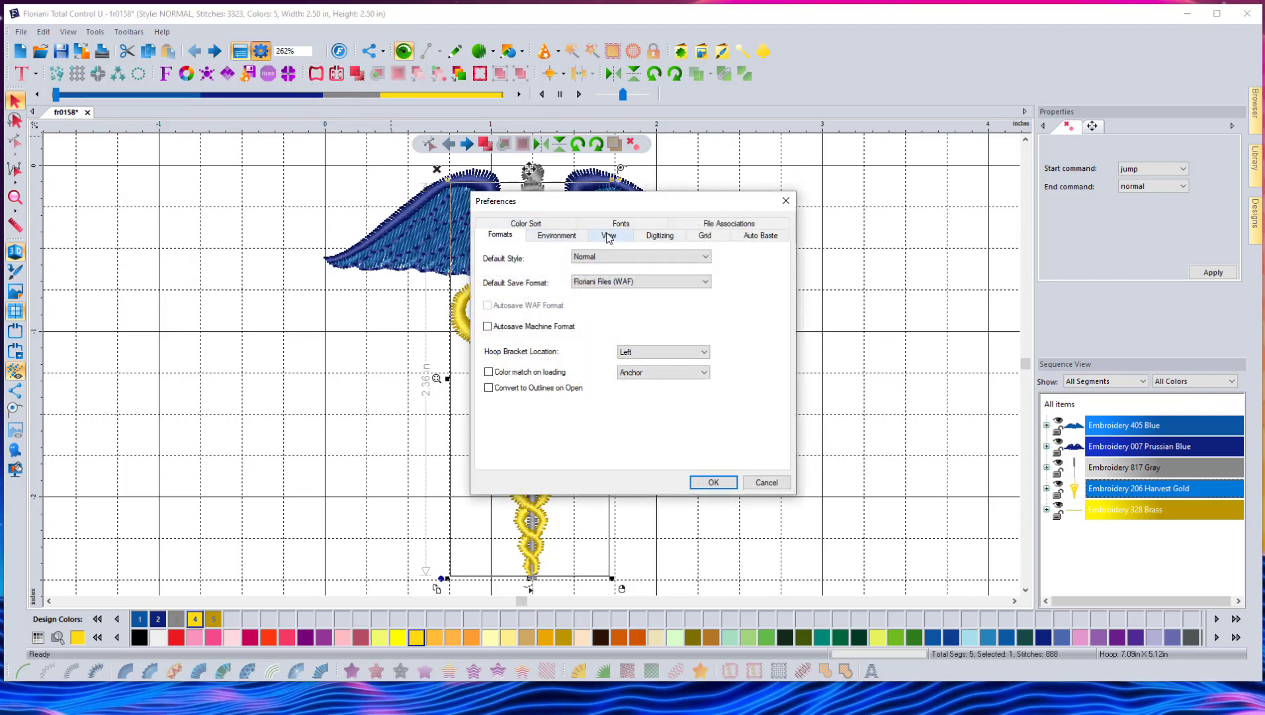
click(608, 235)
click(713, 482)
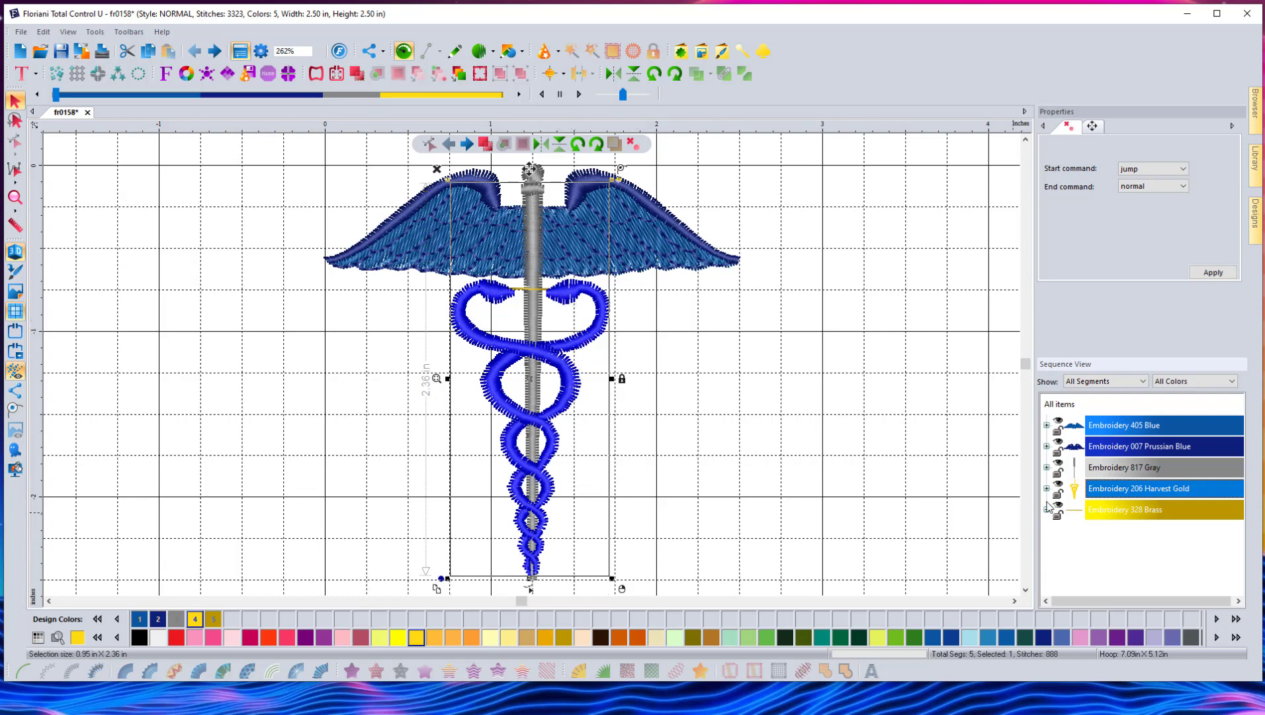
- Expand the Embroidery 328 Brass and 206 Harvest Gold color entries, selecting the Brass stitches to examine their segment type
click(1047, 509)
click(1120, 533)
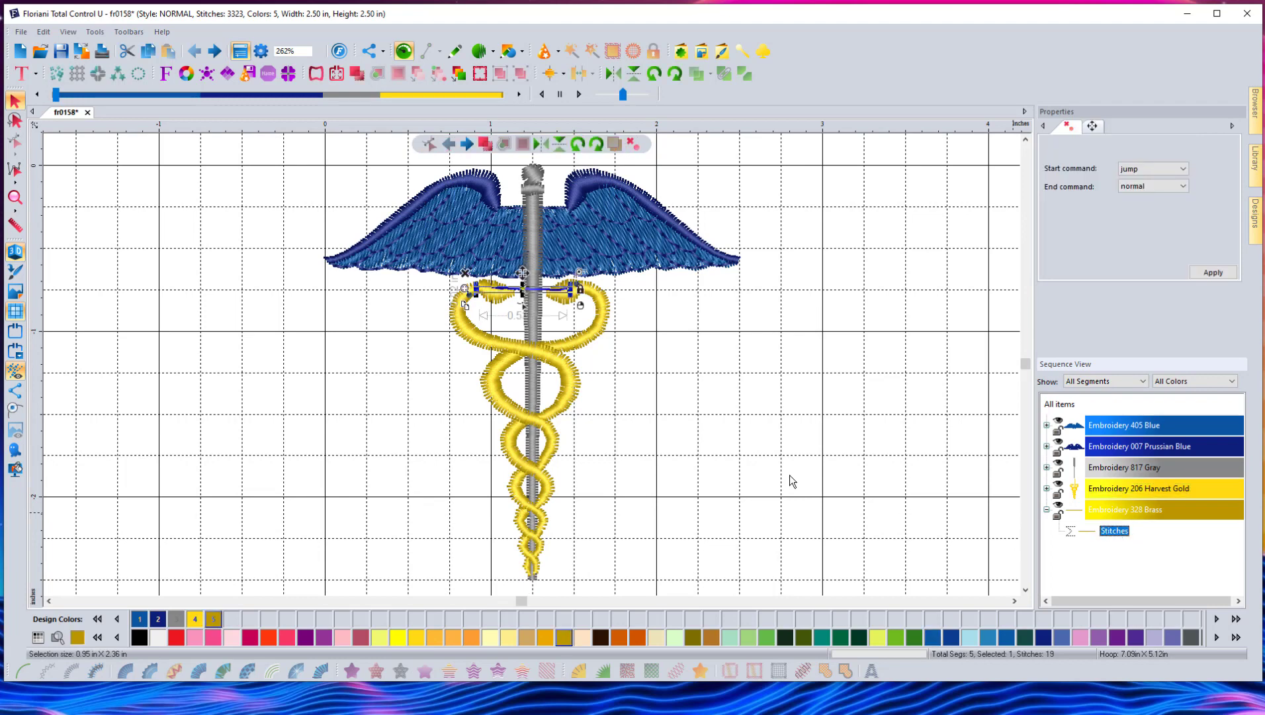
click(1046, 488)
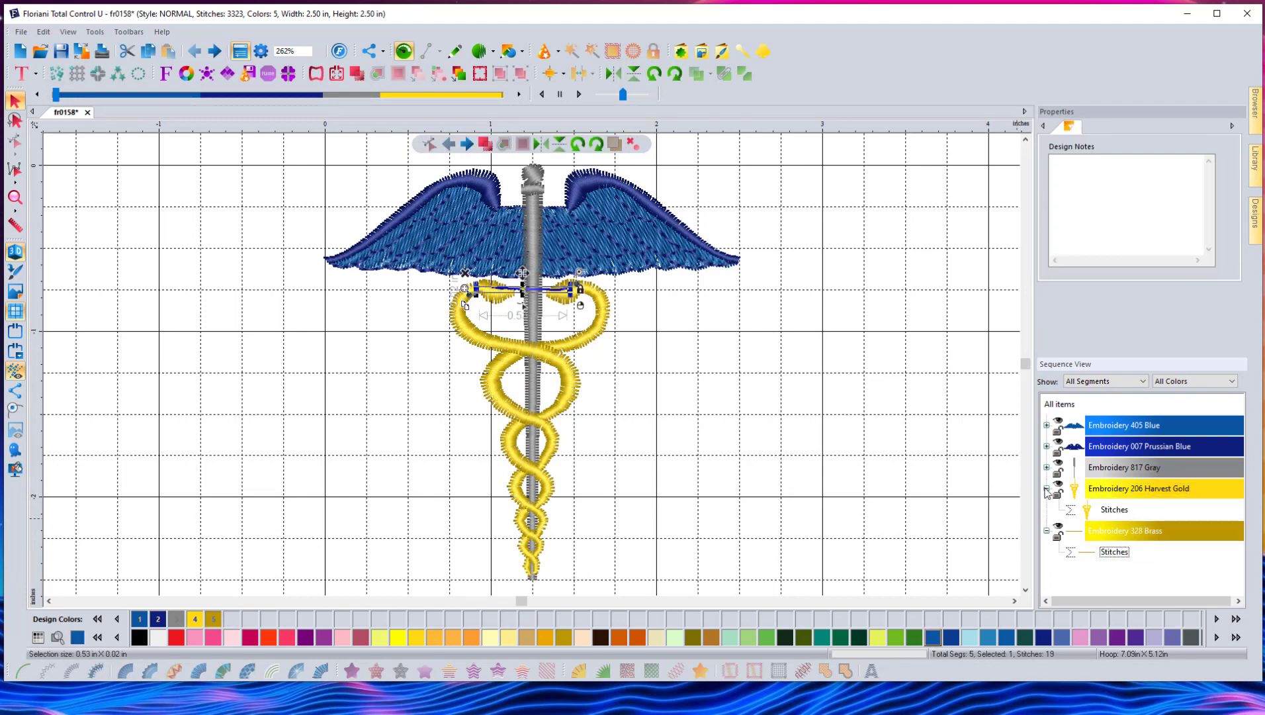
- Inspect the Harvest Gold stitches segment, and select all items to view the outline conversion commands available for the whole design
click(1117, 511)
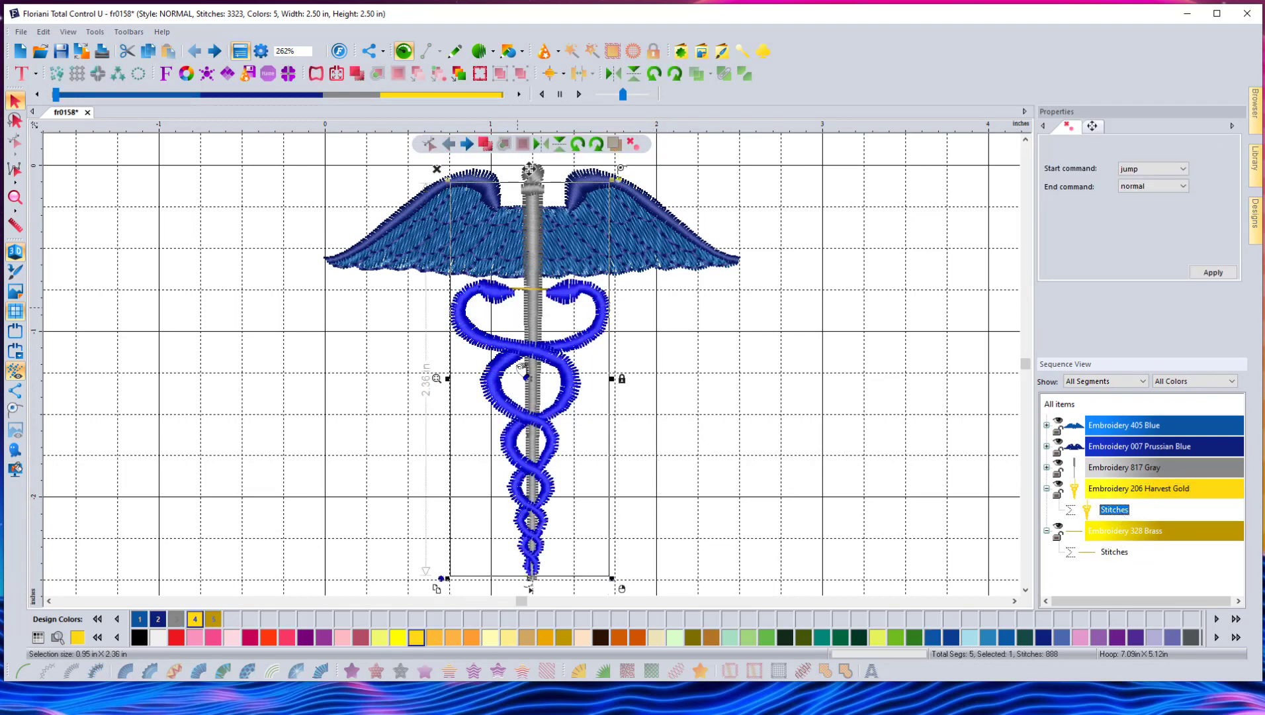
click(672, 359)
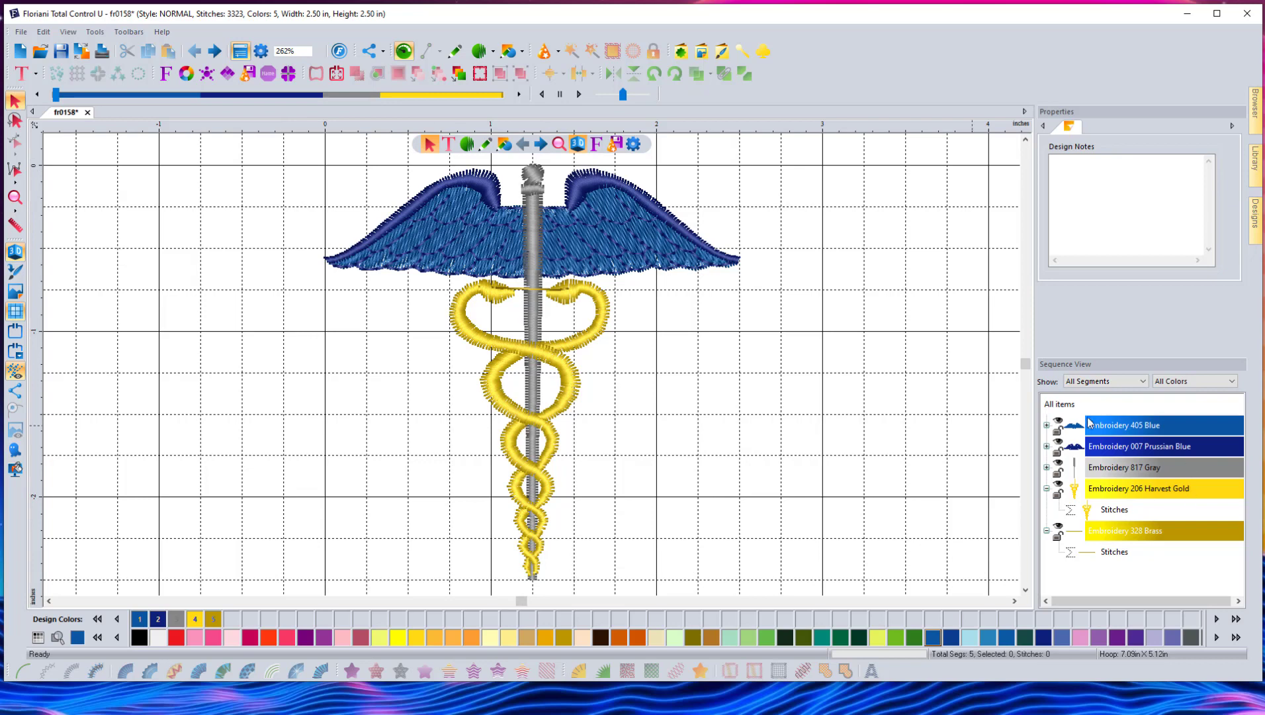
click(1059, 403)
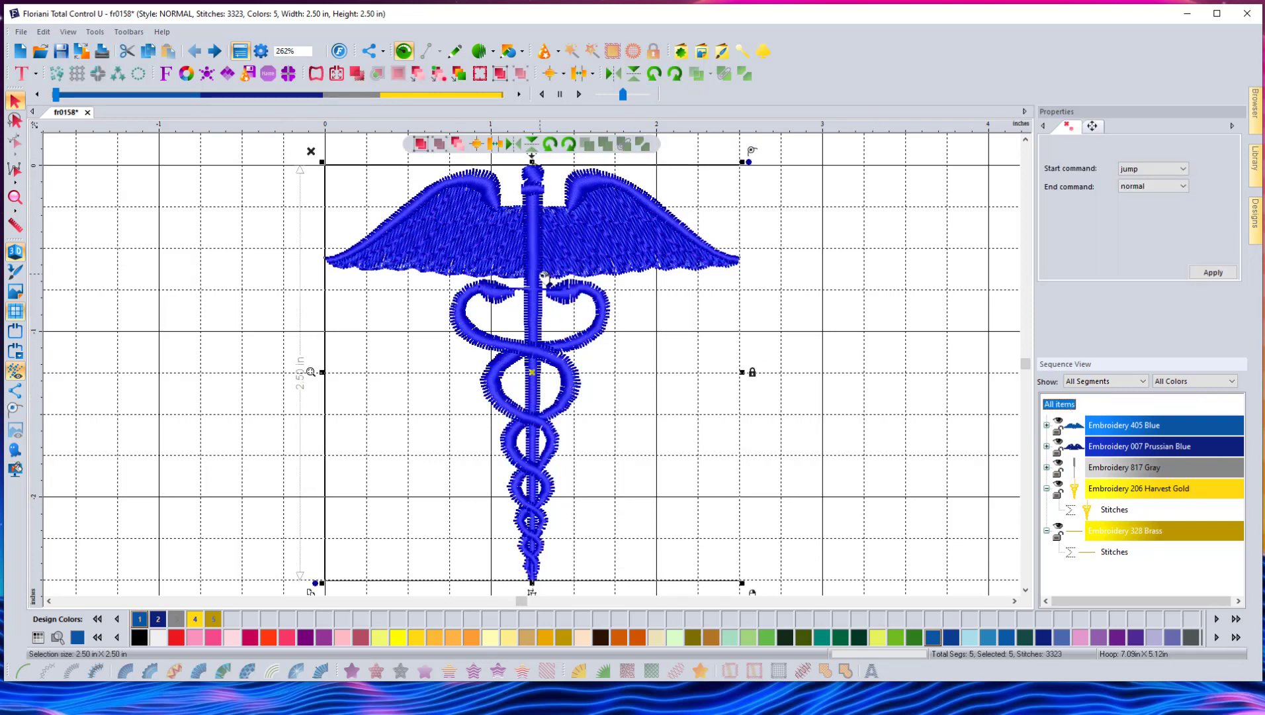
right_click(543, 276)
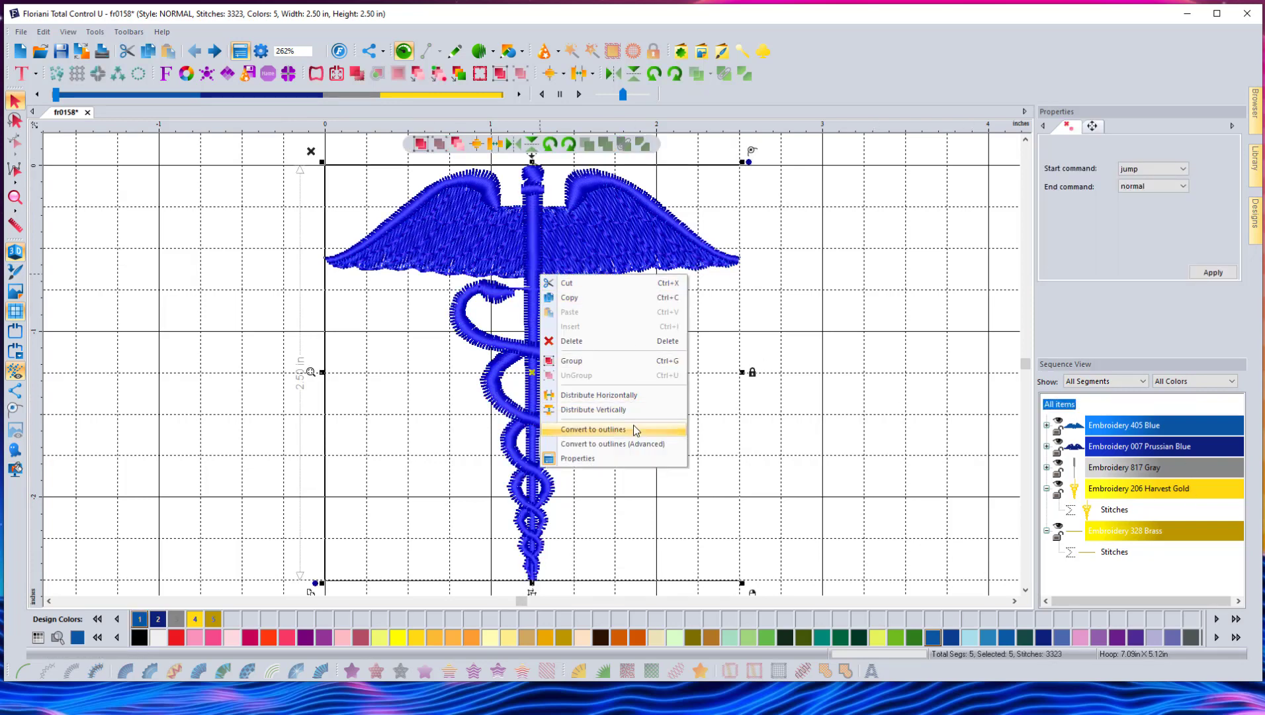
click(850, 337)
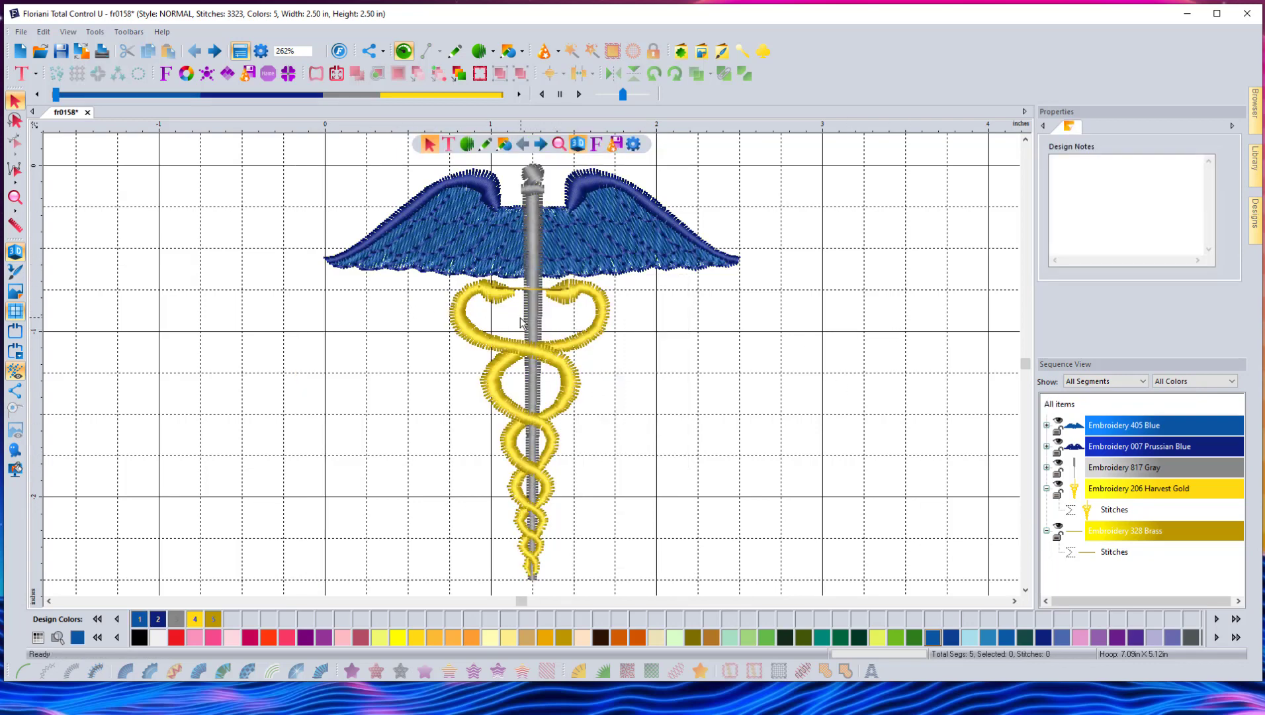
- Review the Adjust resized manual paths option in the digitizing preferences and close them without saving
click(261, 51)
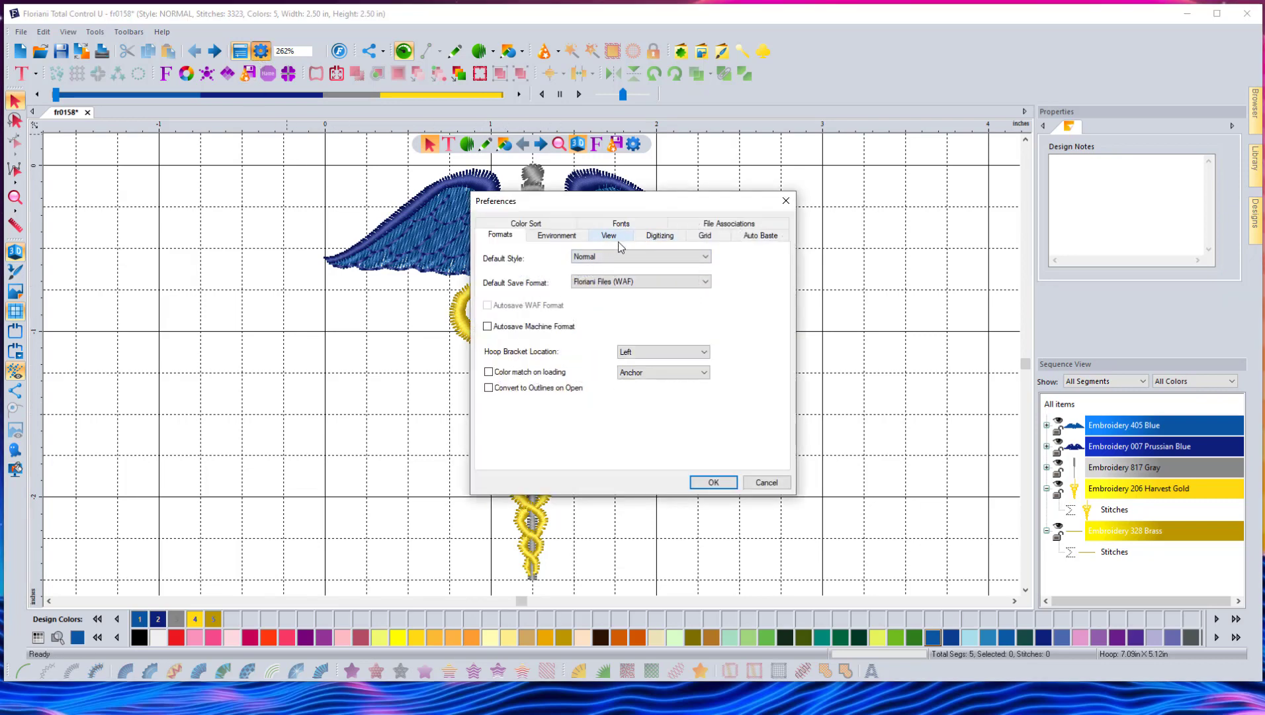
click(660, 237)
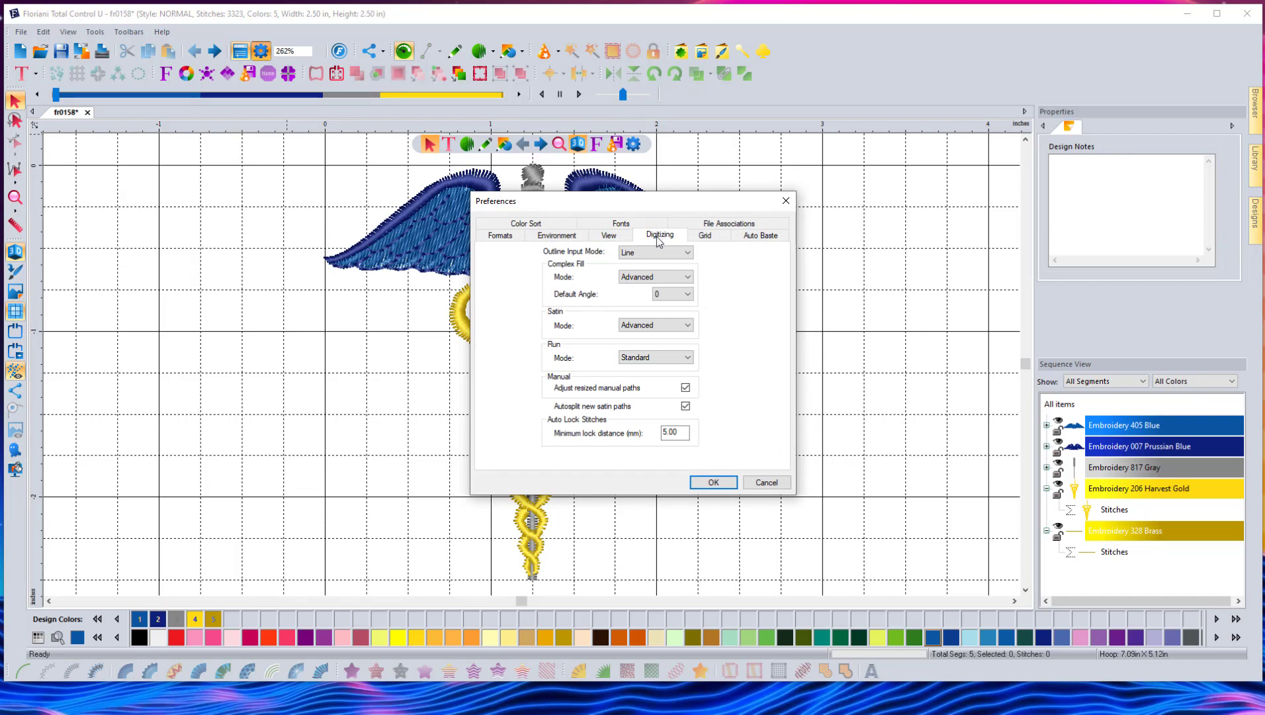
click(686, 388)
click(751, 482)
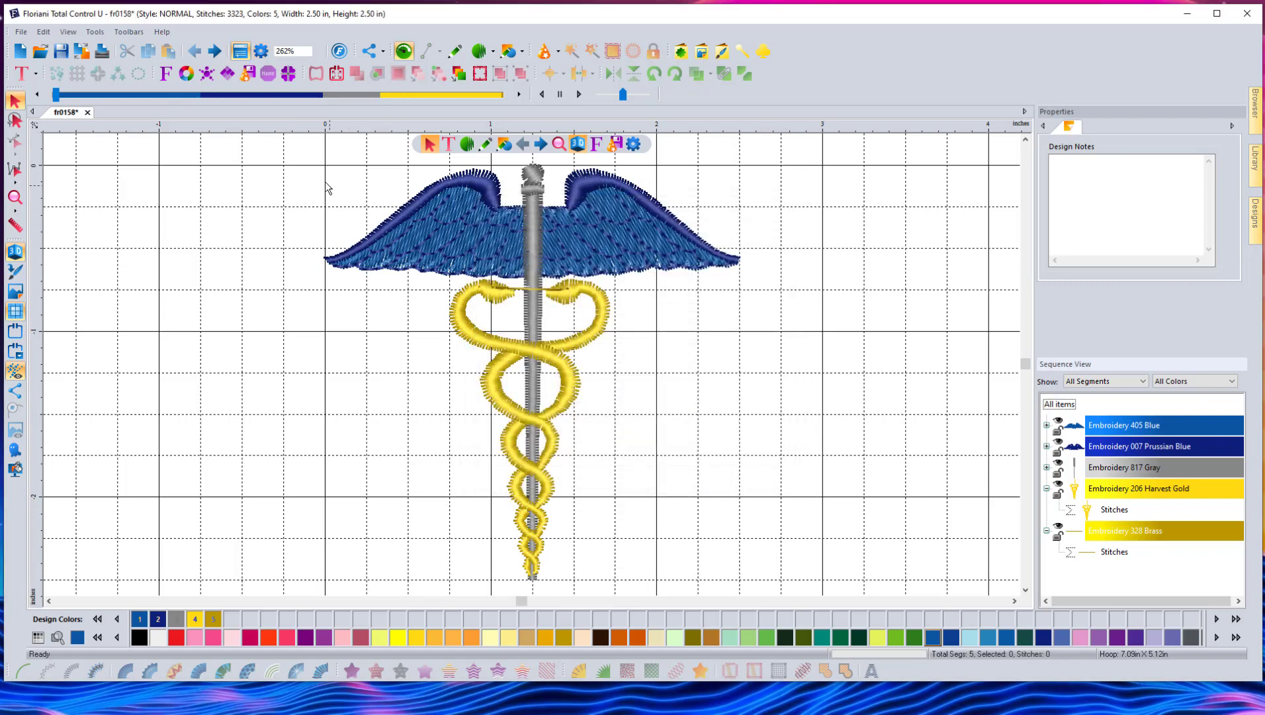
- Convert the entire design's stitches to outlines, and select the converted design to check its segments
drag(282, 154, 819, 593)
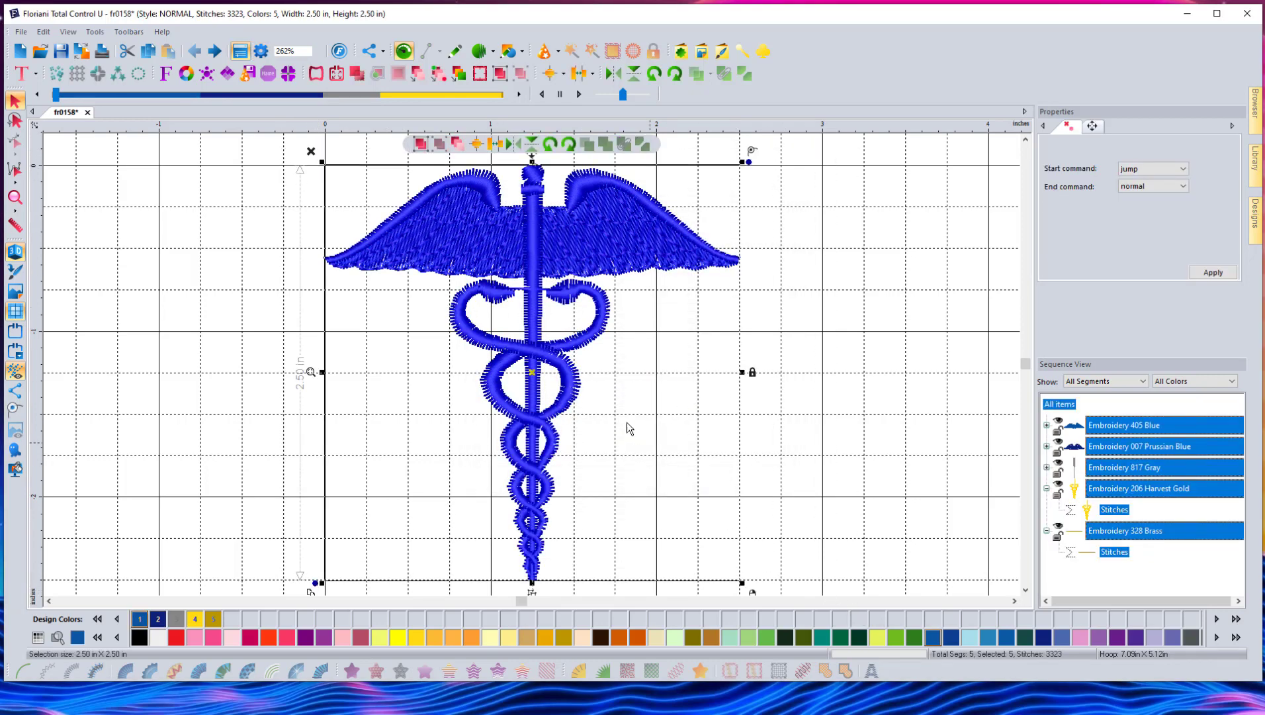
right_click(545, 259)
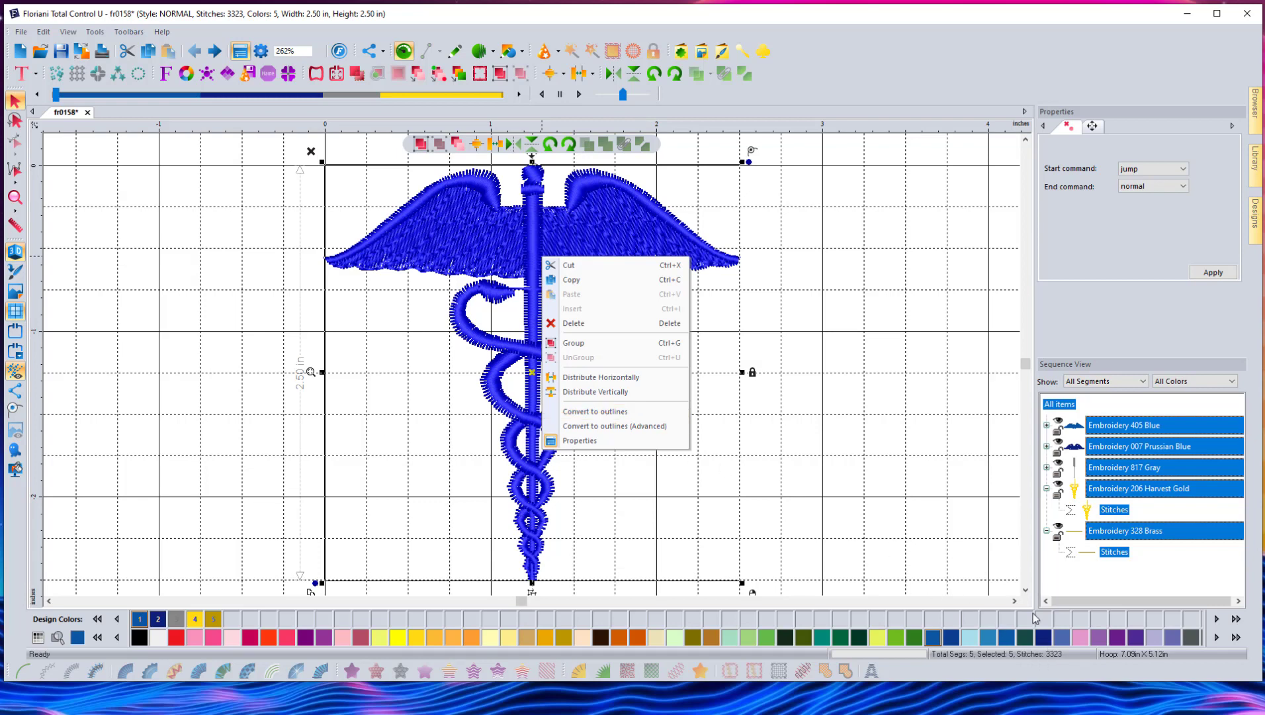
click(607, 417)
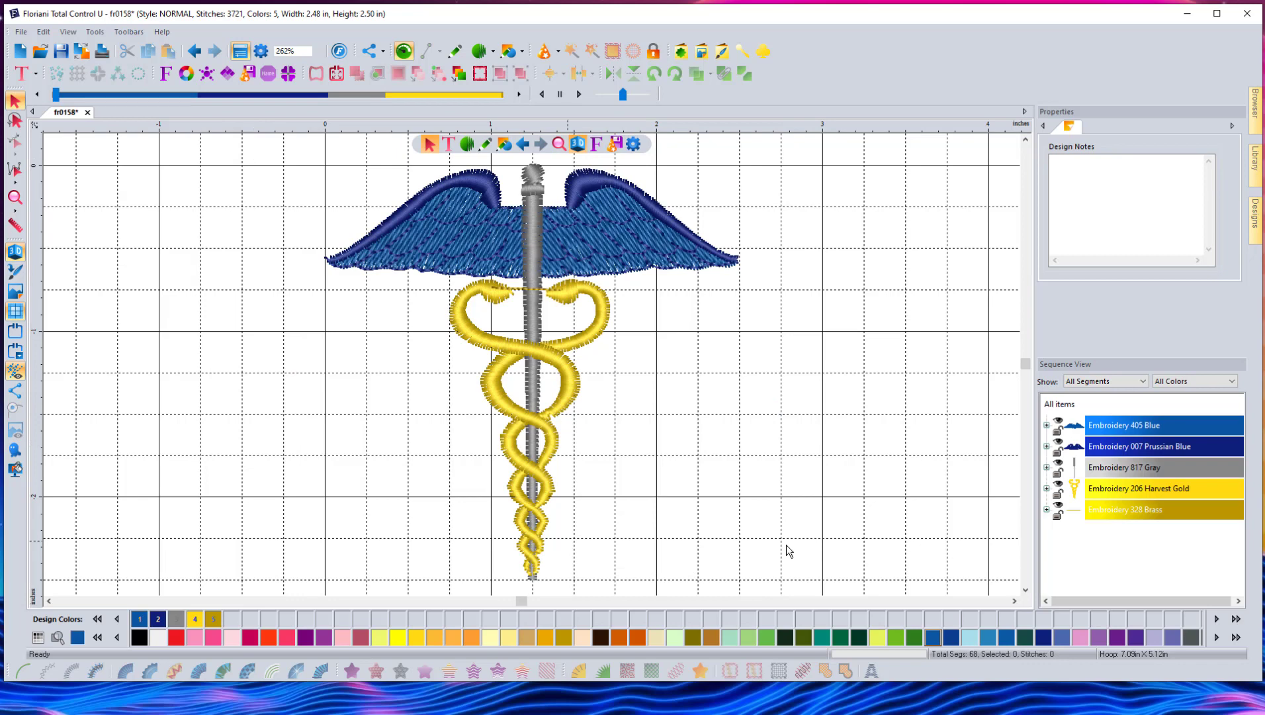
drag(246, 152, 833, 573)
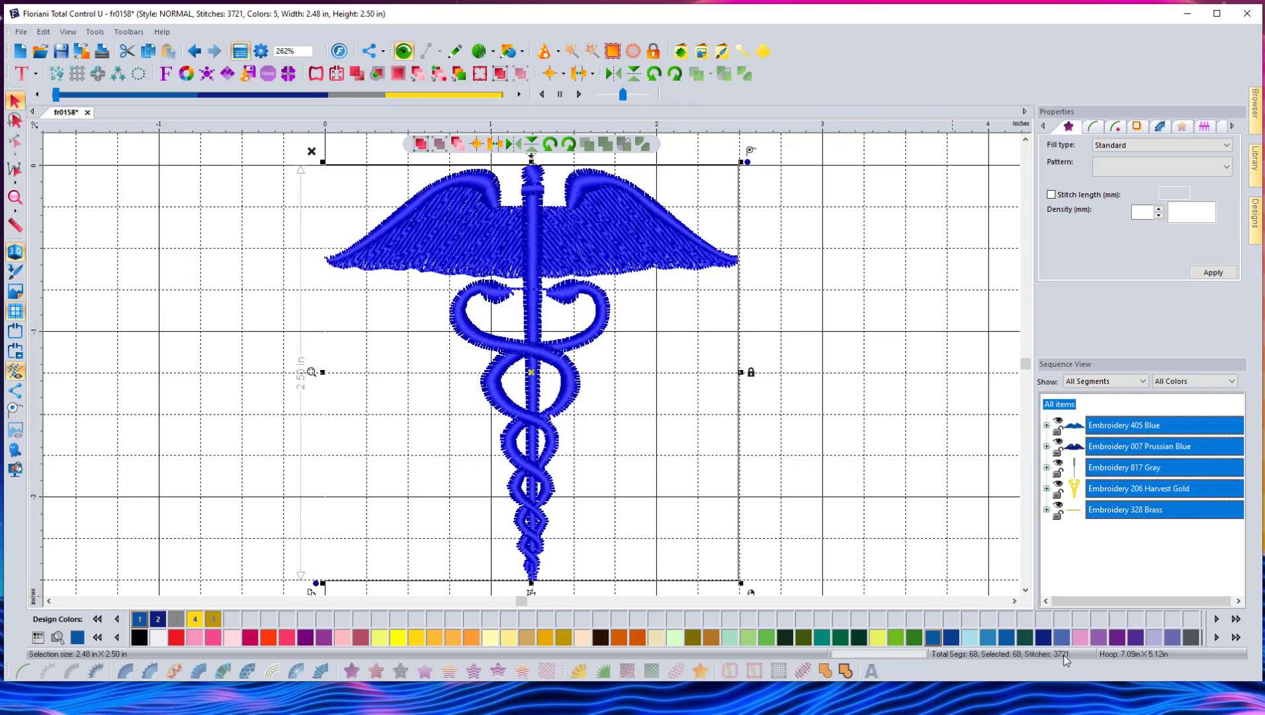
click(819, 427)
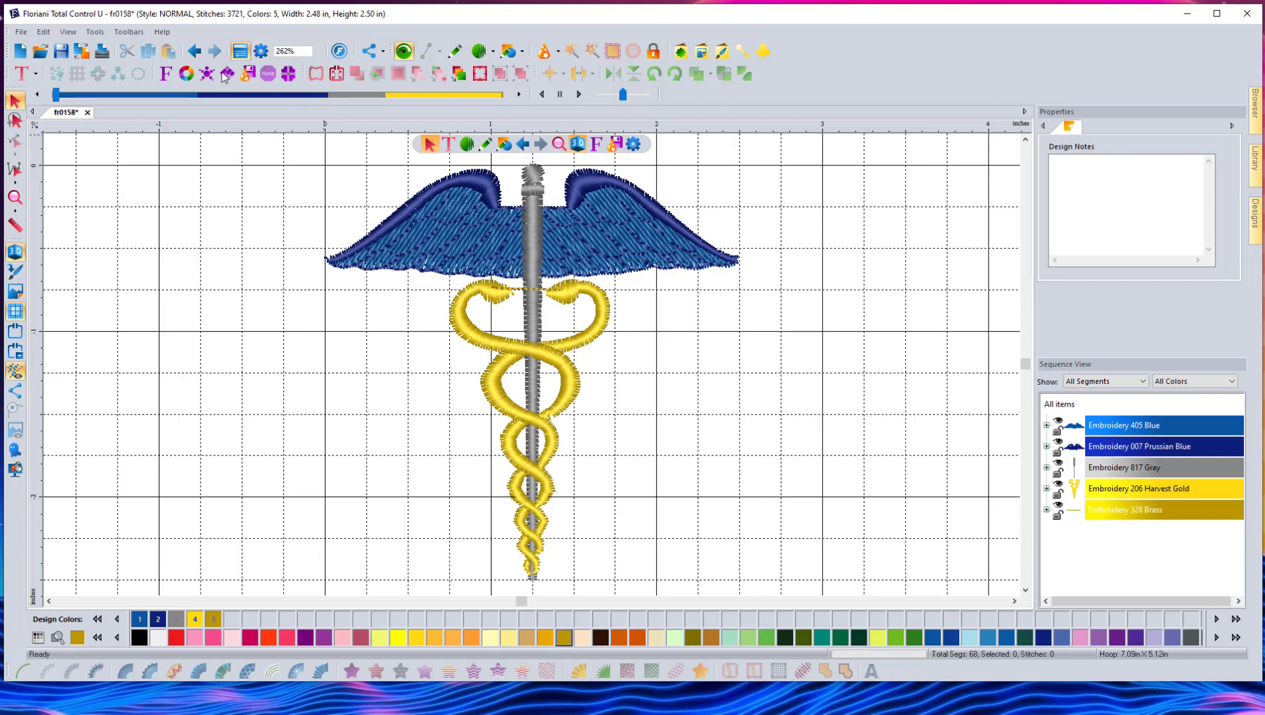
- Examine the converted serpent stitches up close where they cross the staff, and undo and redo the conversion to compare
click(14, 197)
drag(509, 391, 592, 457)
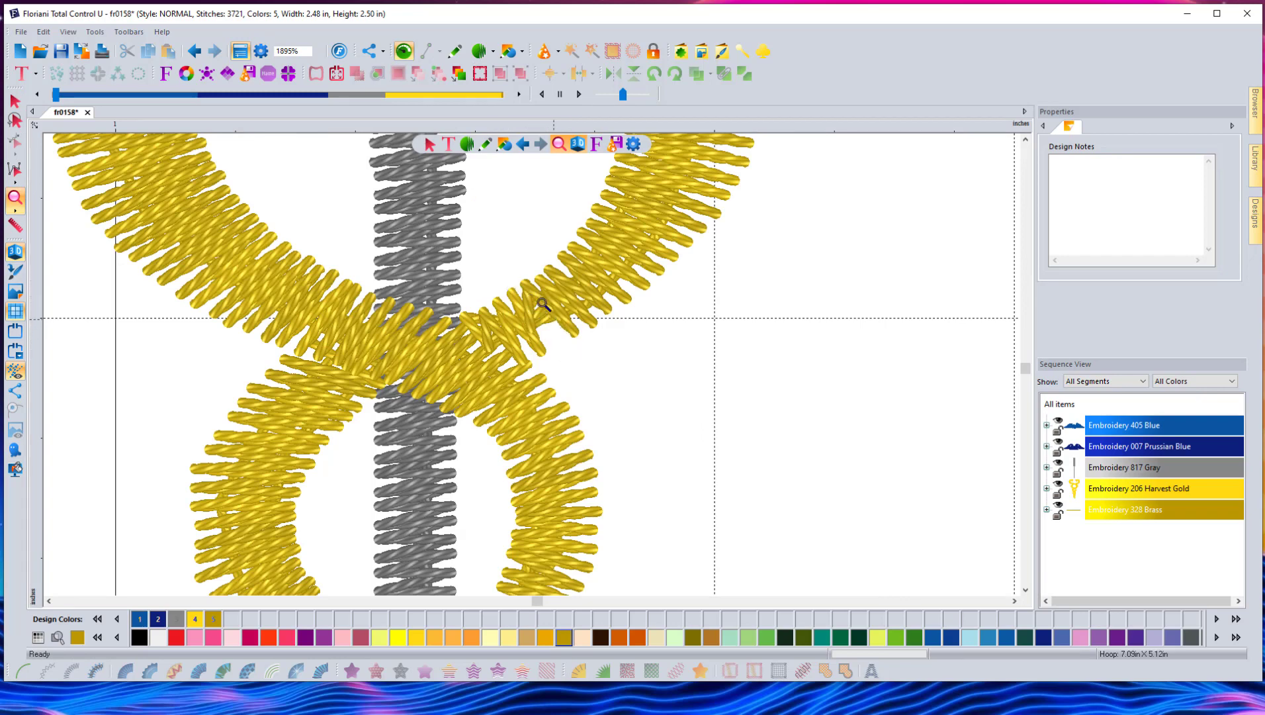
right_click(580, 362)
right_click(581, 363)
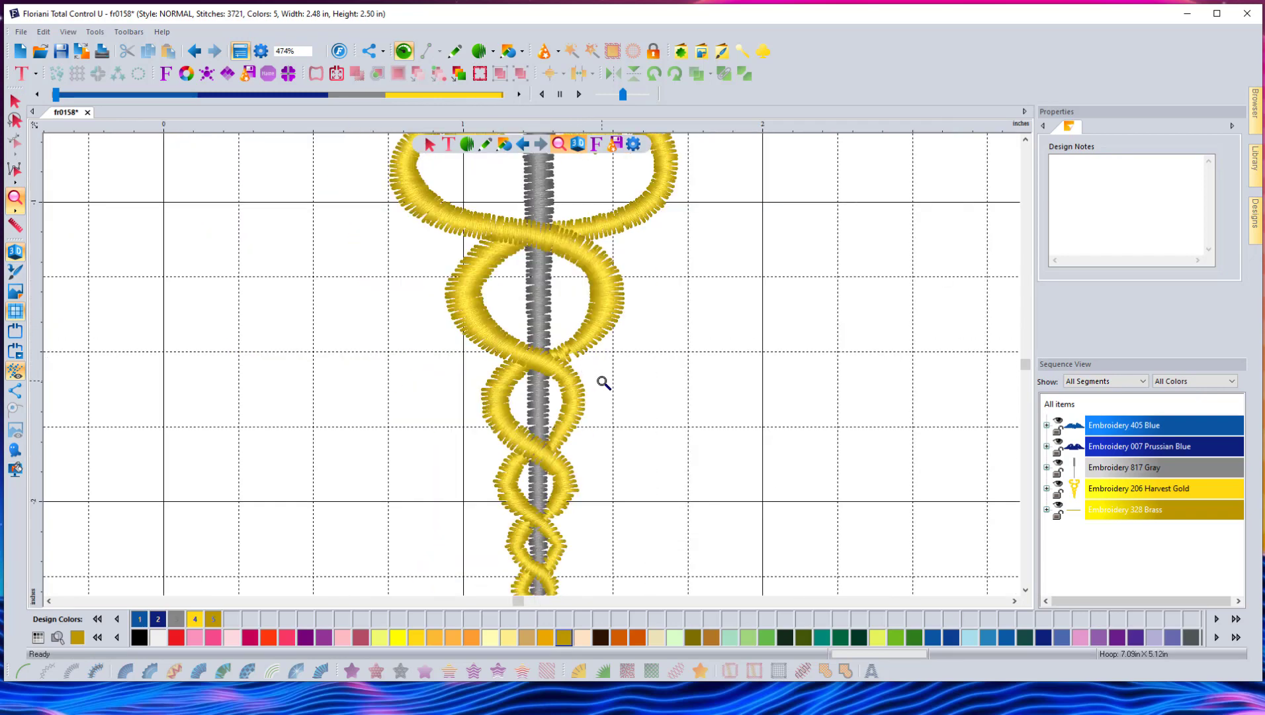
right_click(623, 369)
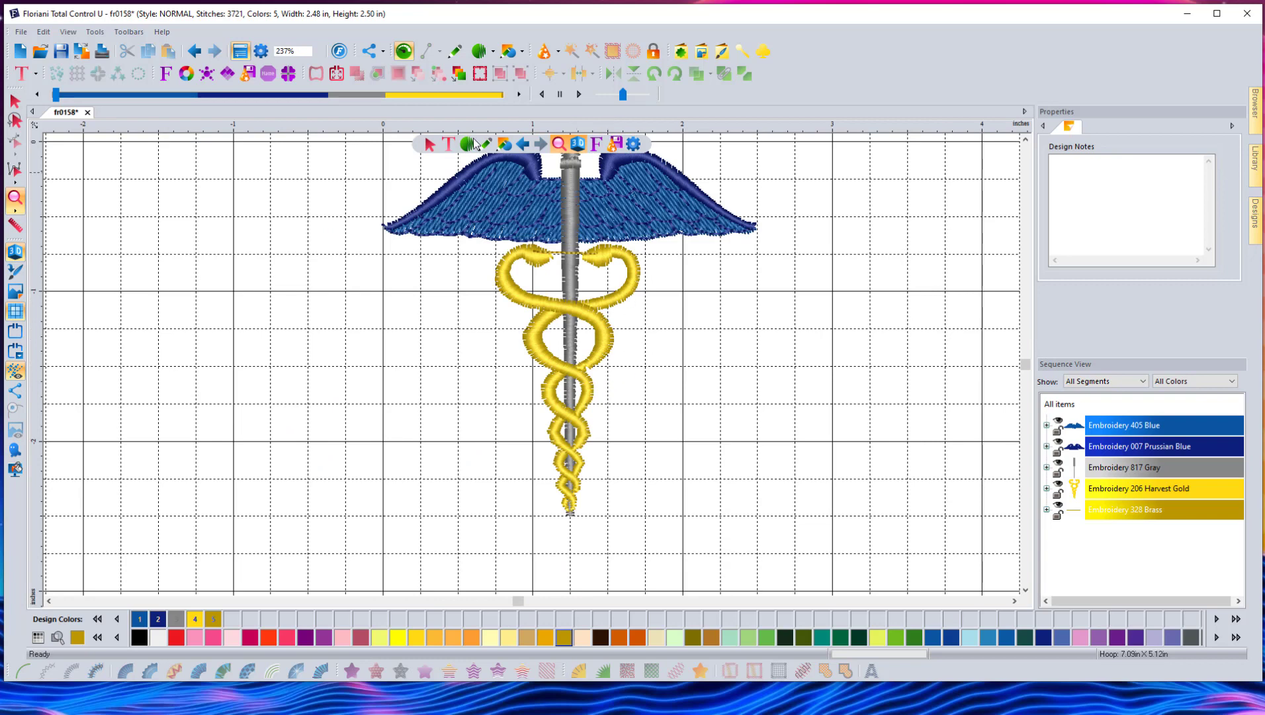
click(192, 52)
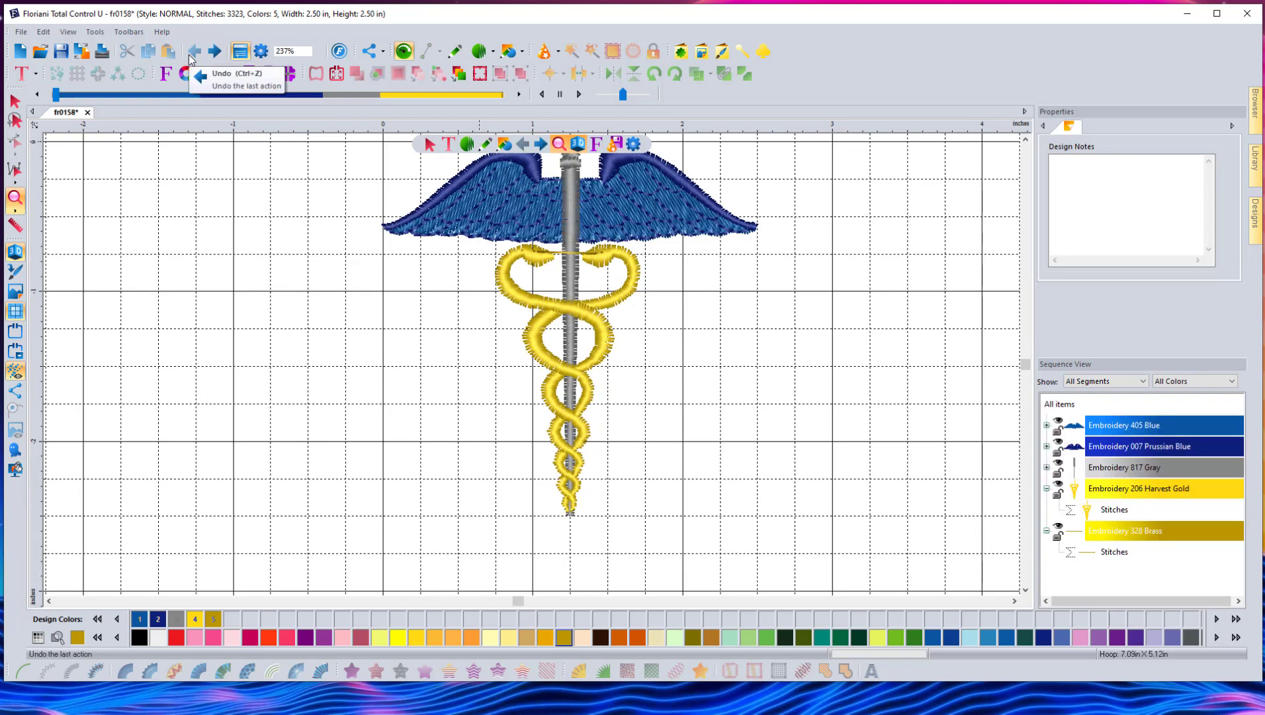
click(216, 51)
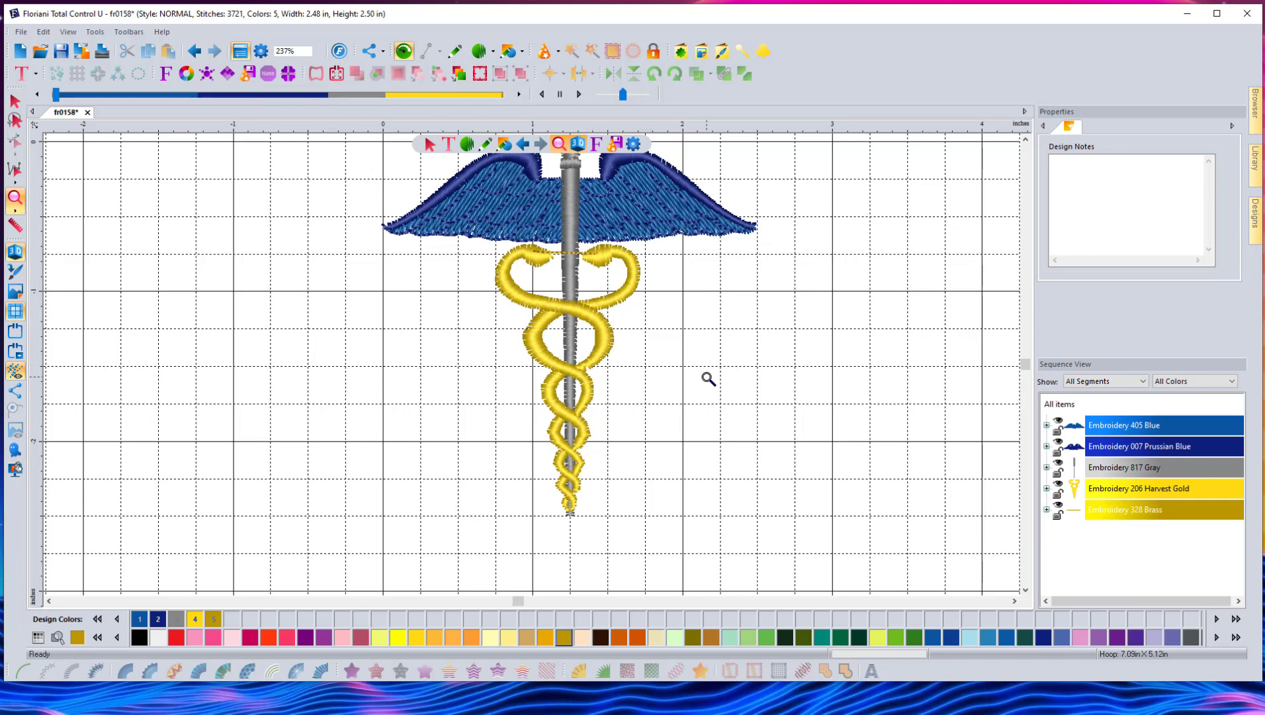
- Select the serpent's uppermost satin path that runs from the left head down to the second crossing
click(15, 100)
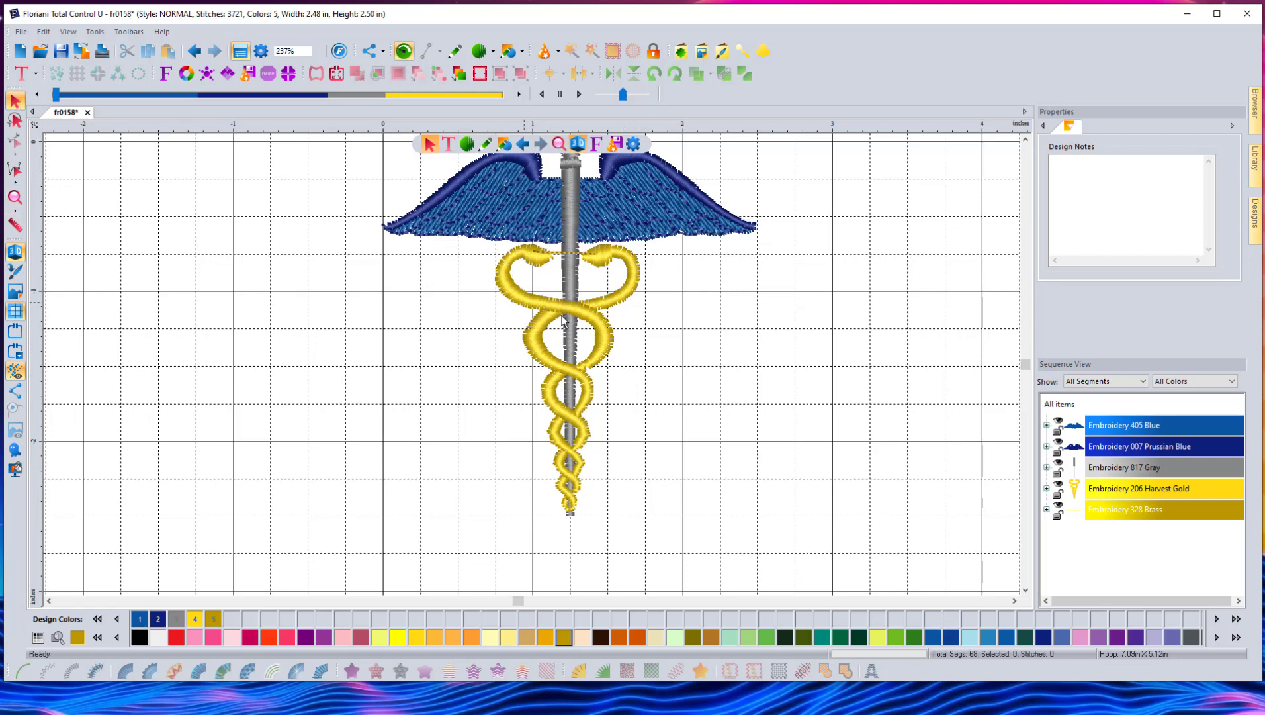
click(607, 347)
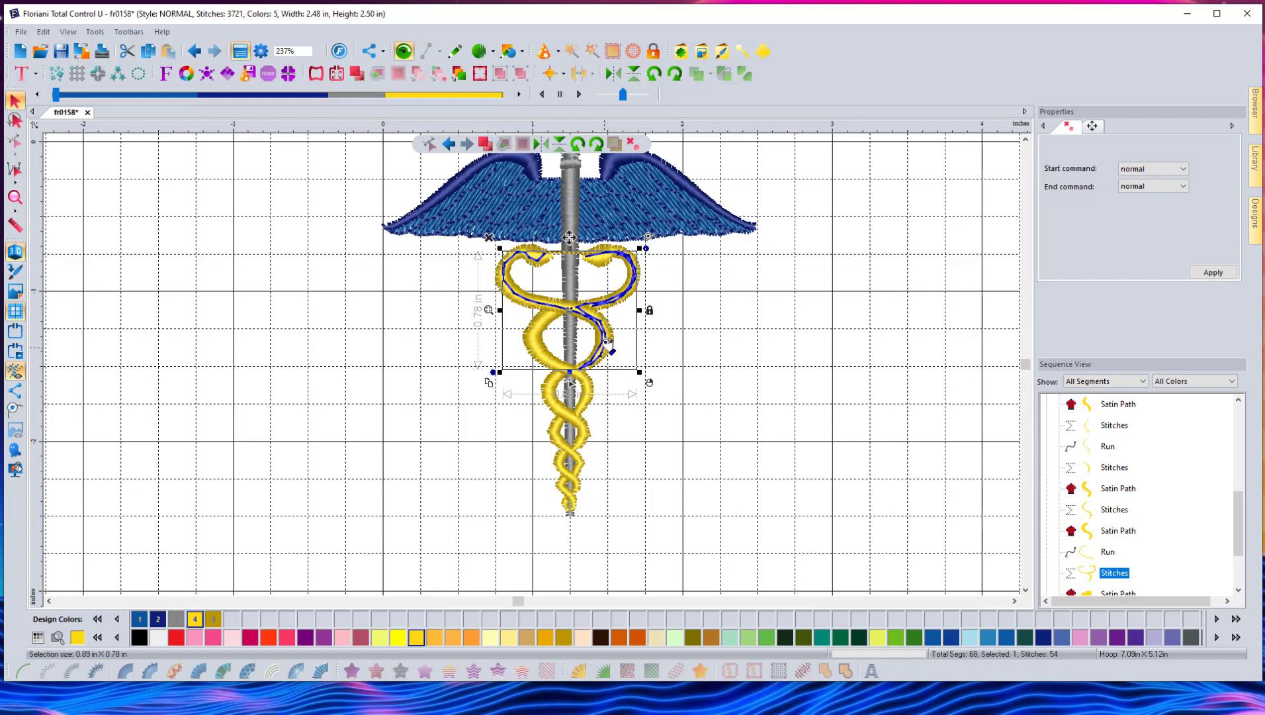
click(617, 350)
scroll(621, 350, up, 2)
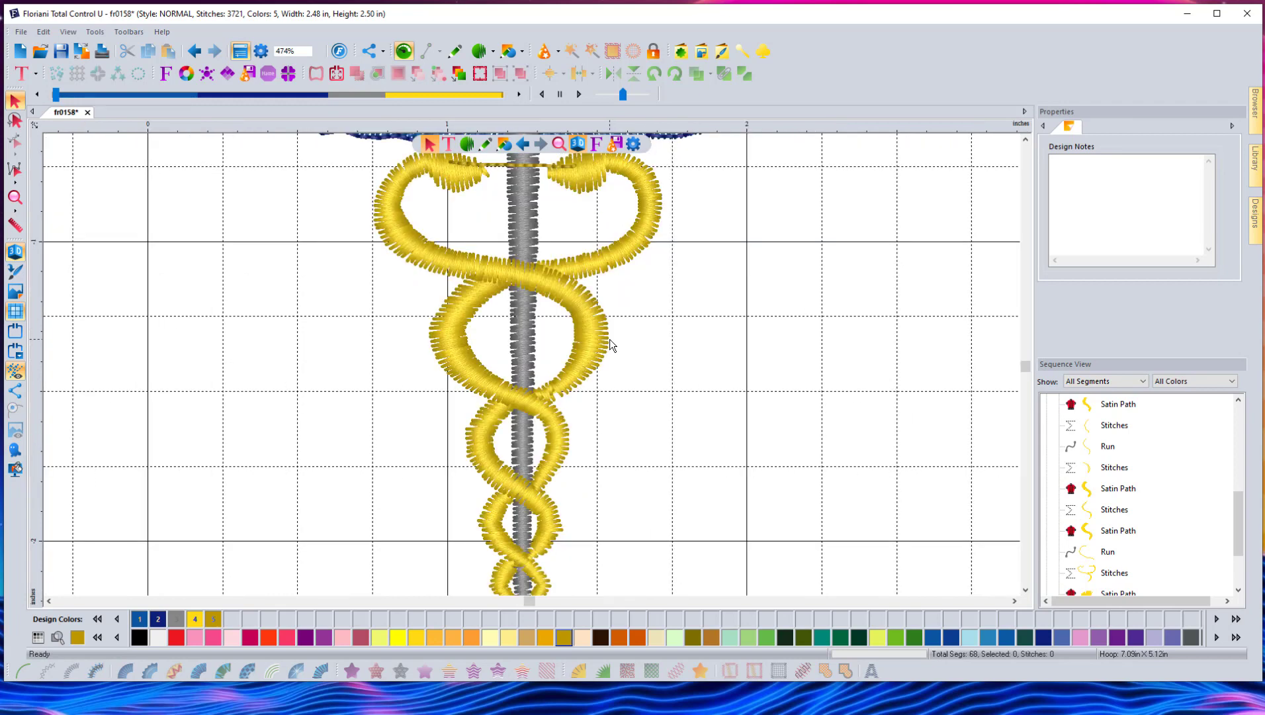
click(607, 348)
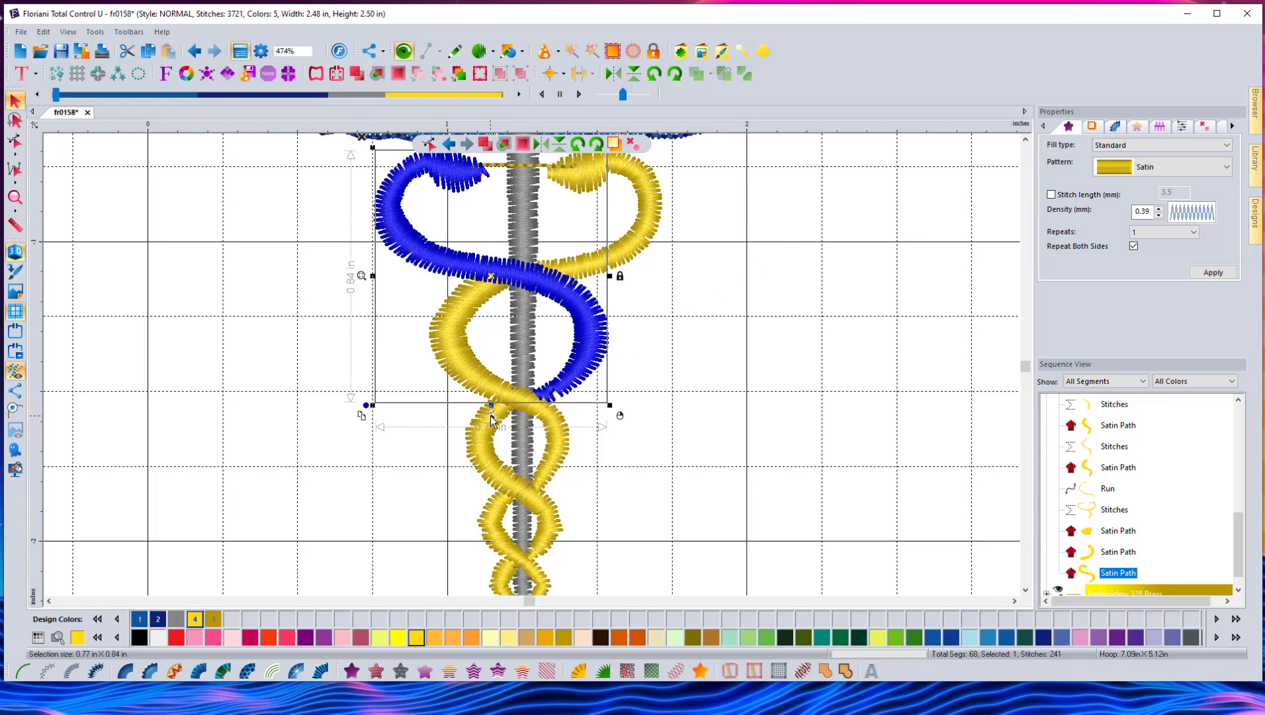
- Edit the selected satin path's outline, adding an inclination at its lower end, and regenerate its stitches
key(e)
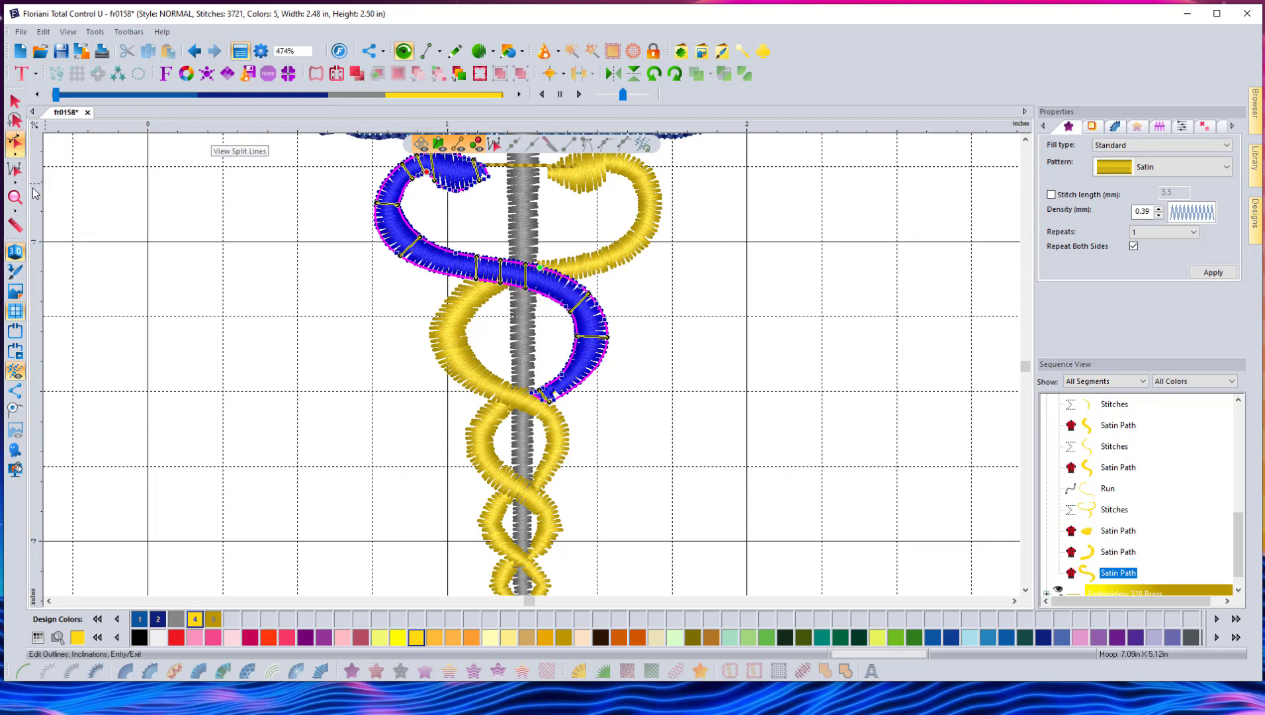
click(15, 146)
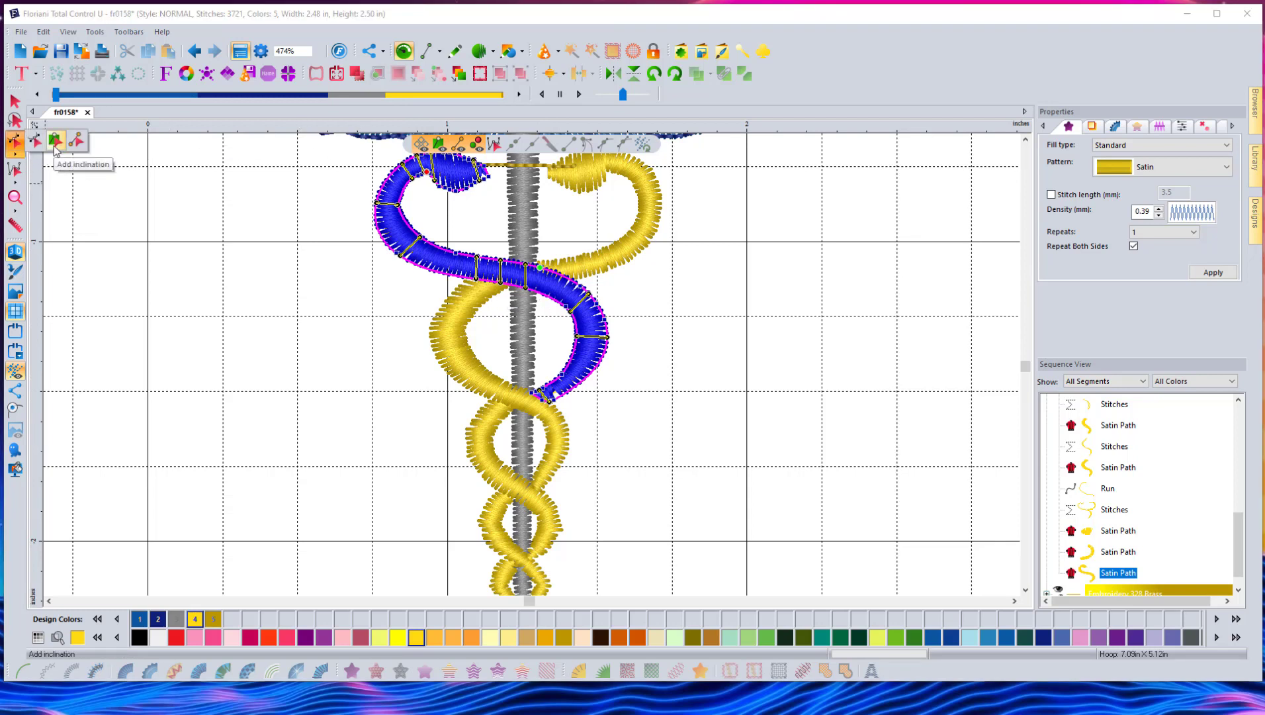
click(54, 144)
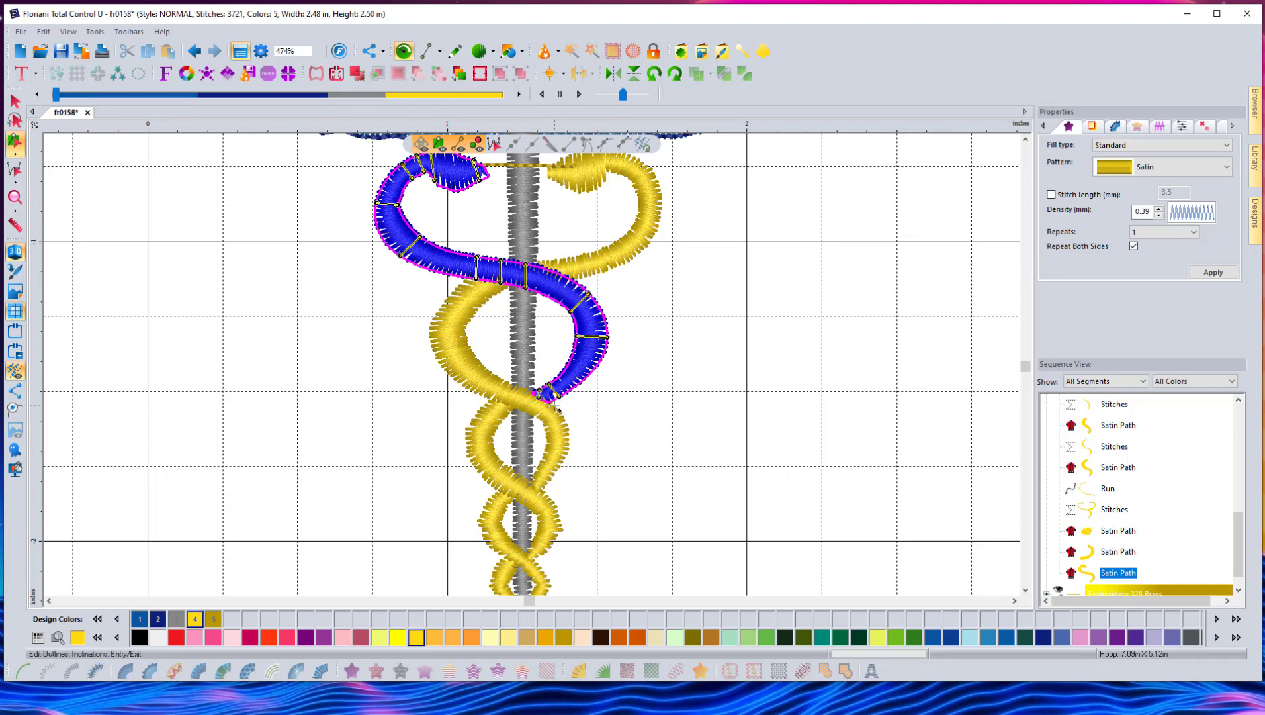
right_click(654, 371)
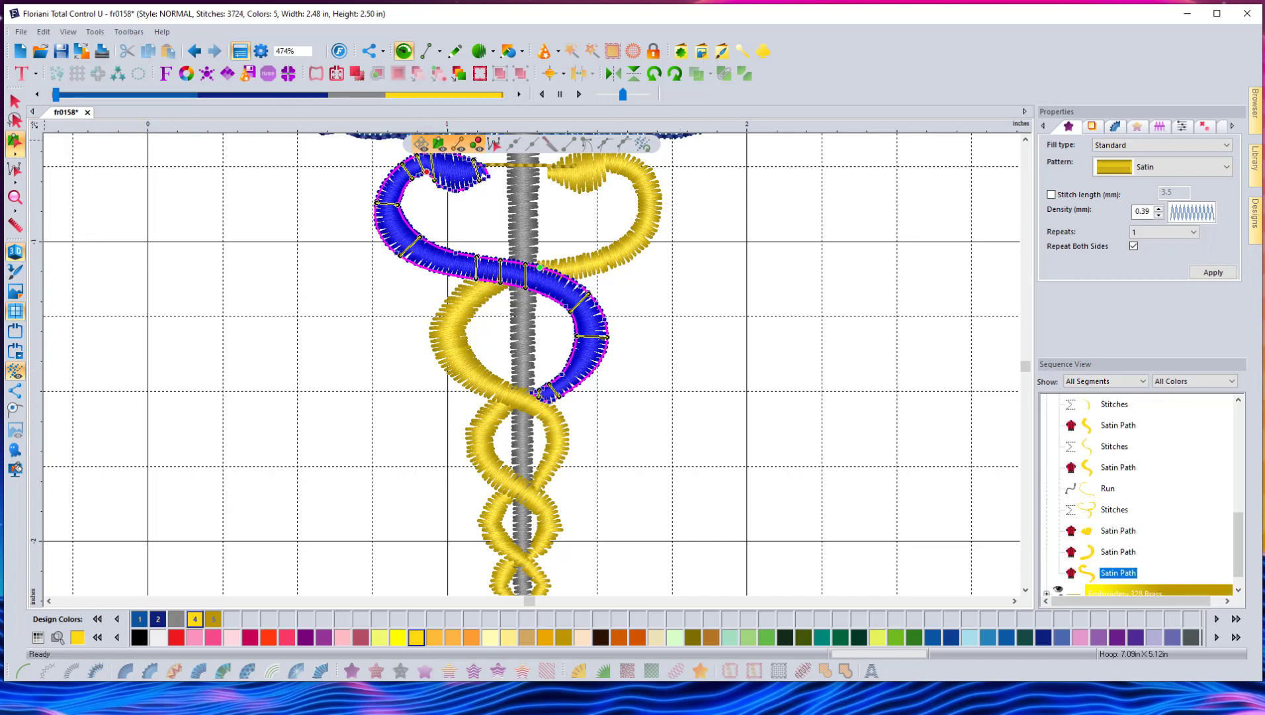
click(14, 101)
click(701, 305)
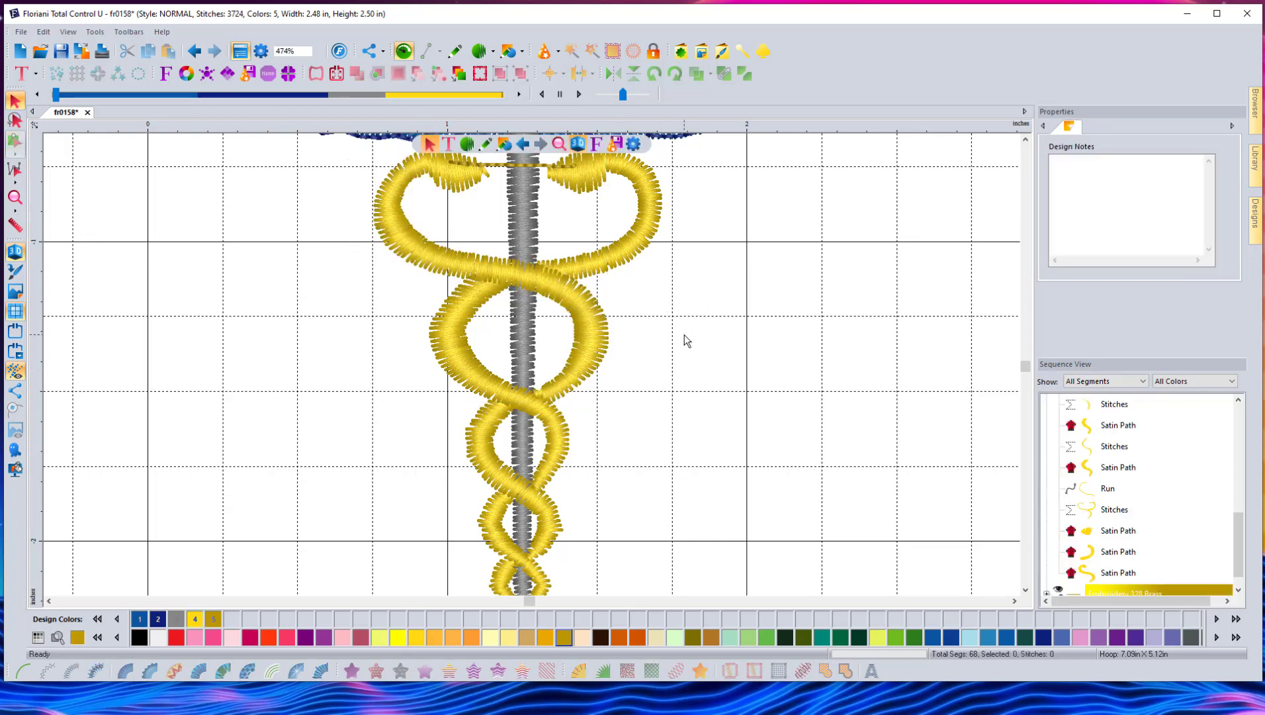
- Select the entire converted design and scale its width and height to 80%
scroll(685, 335, down, 1)
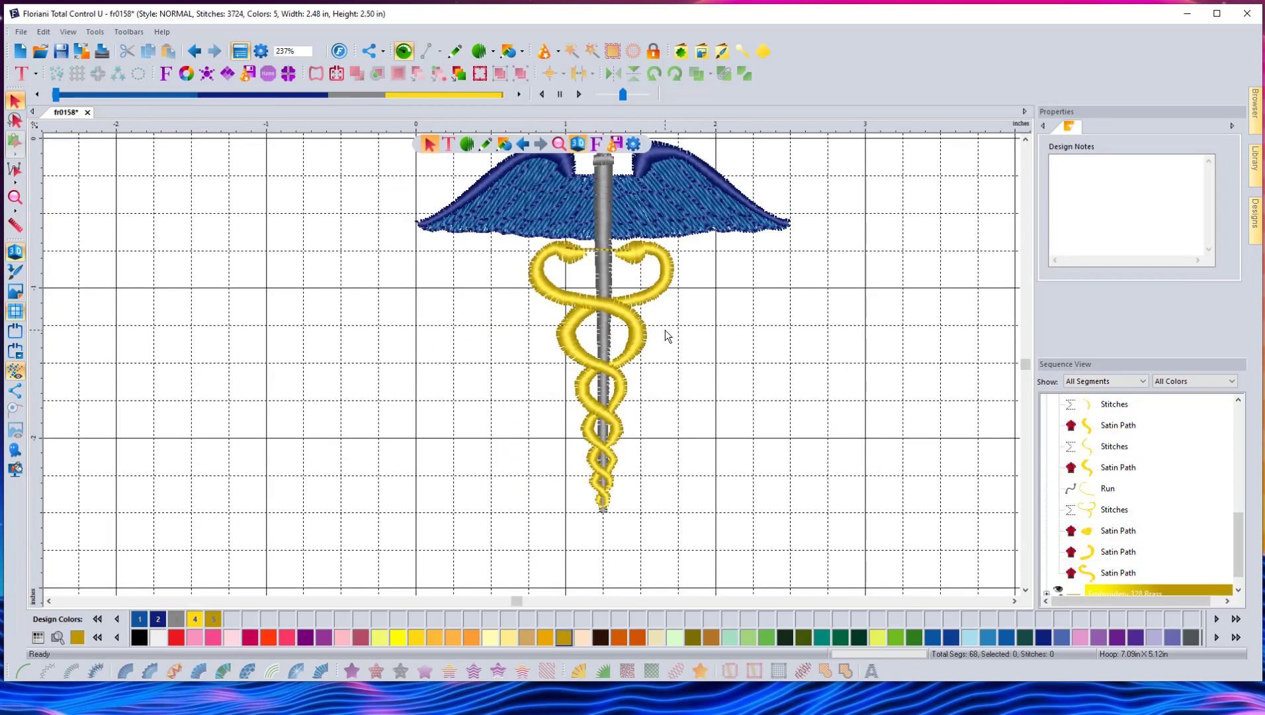
click(1027, 139)
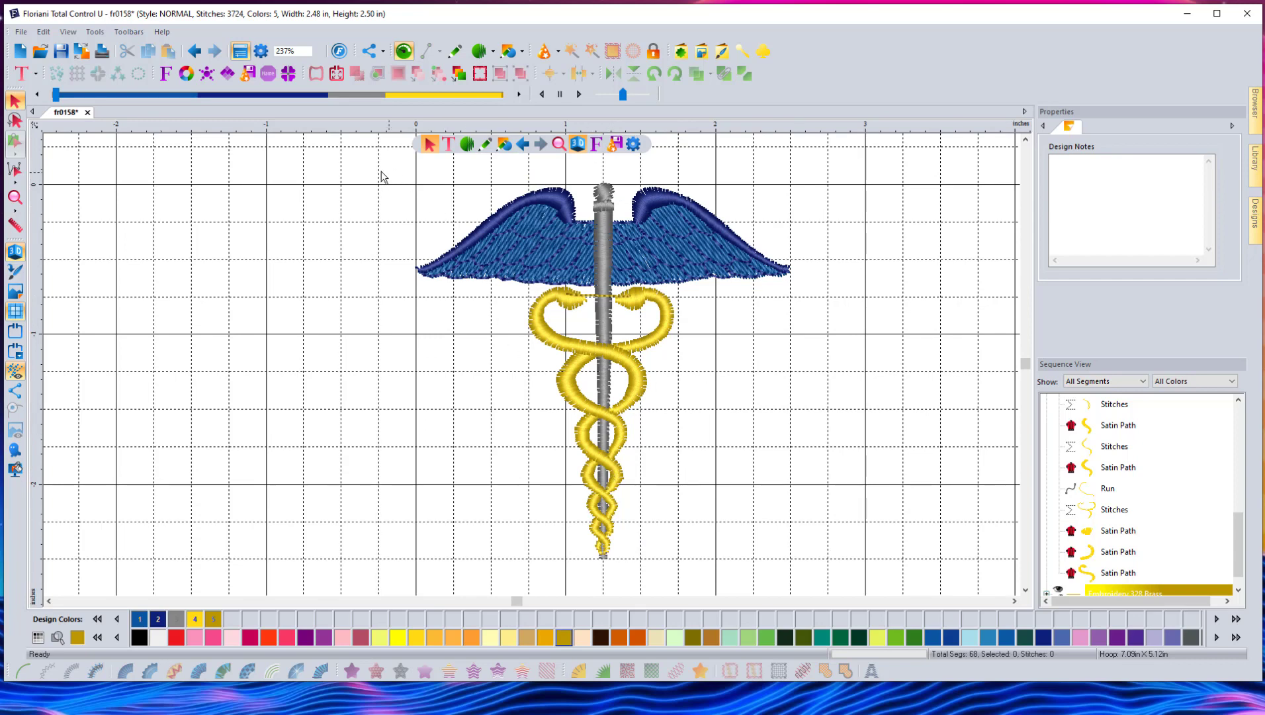
drag(371, 167, 855, 516)
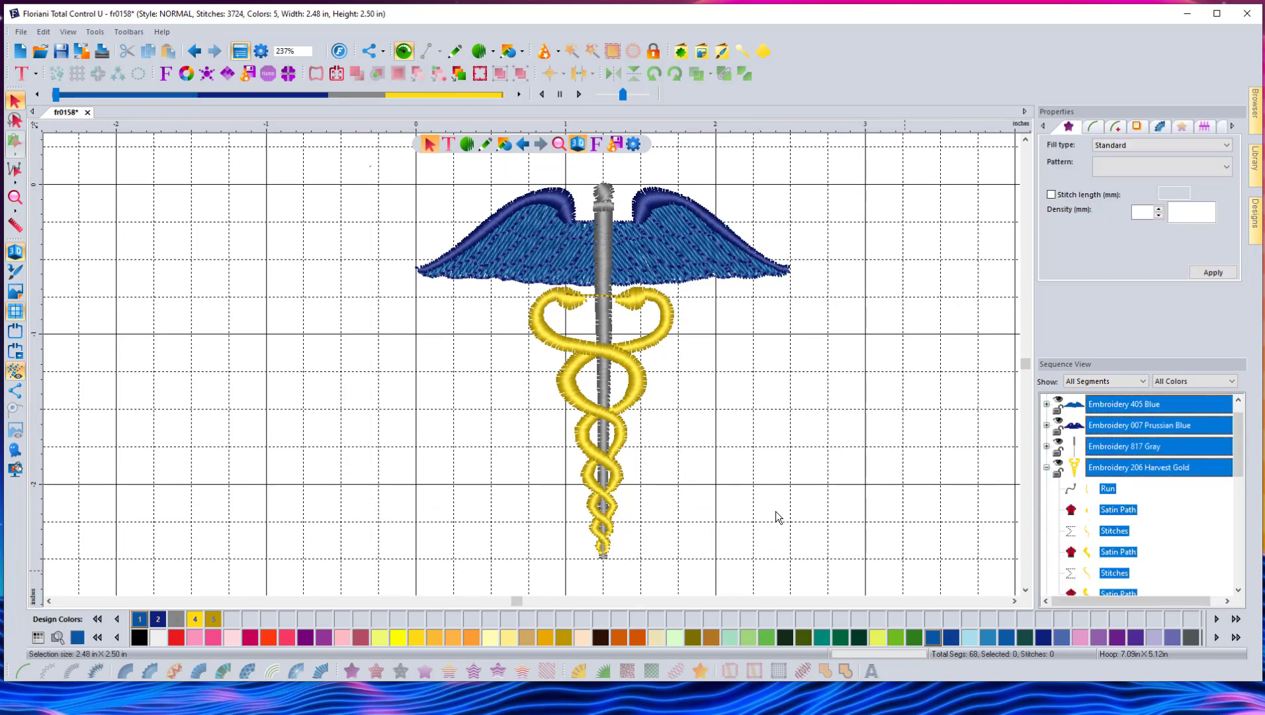
click(1232, 126)
click(1205, 126)
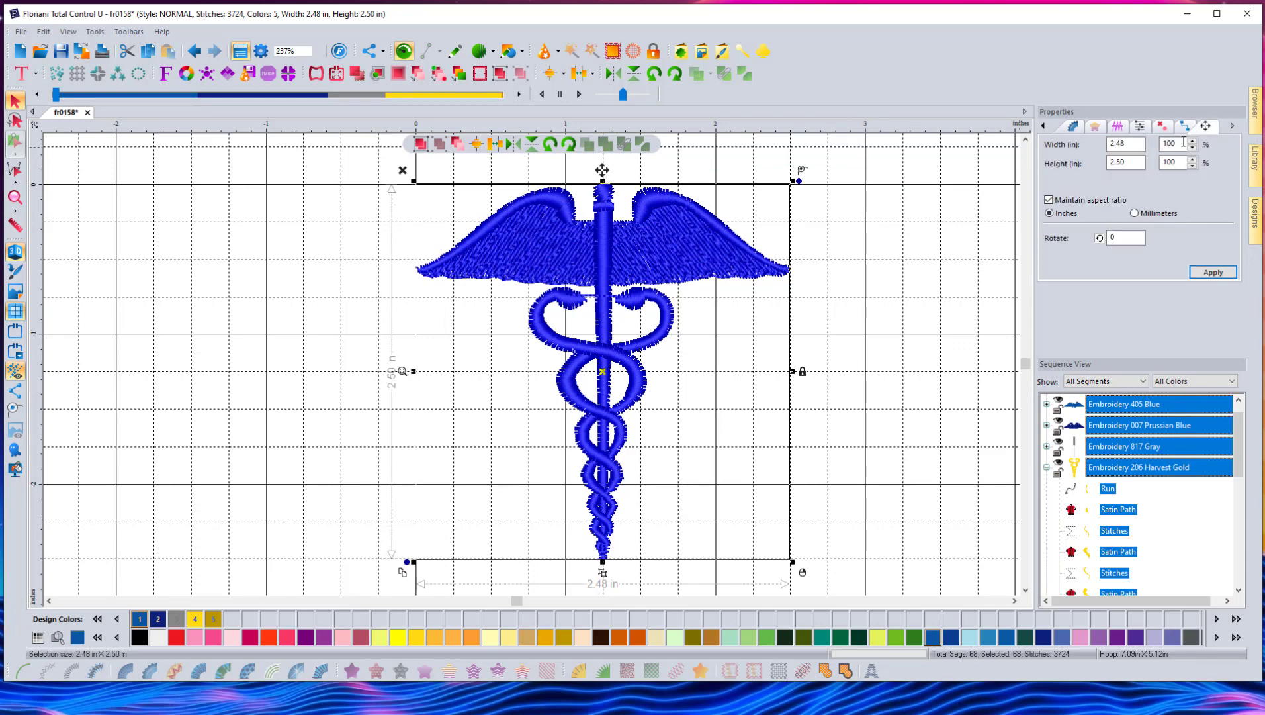
drag(1181, 144, 1080, 171)
text(80)
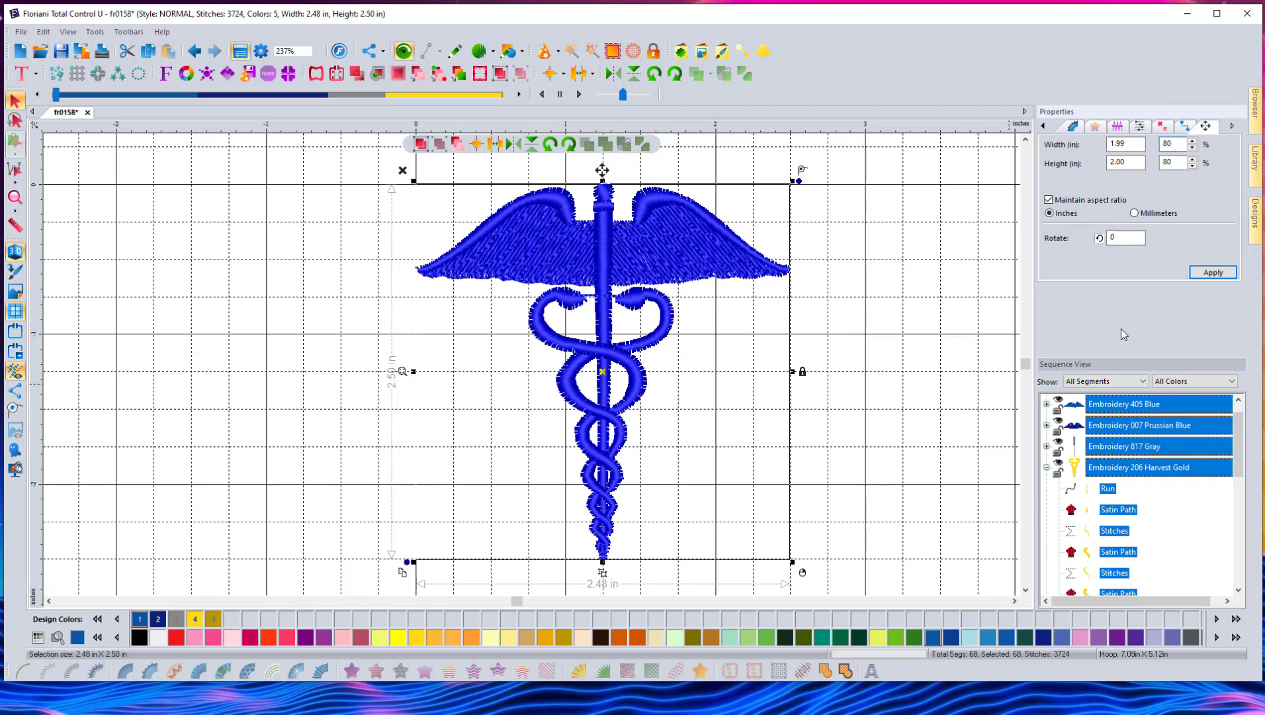
click(1219, 275)
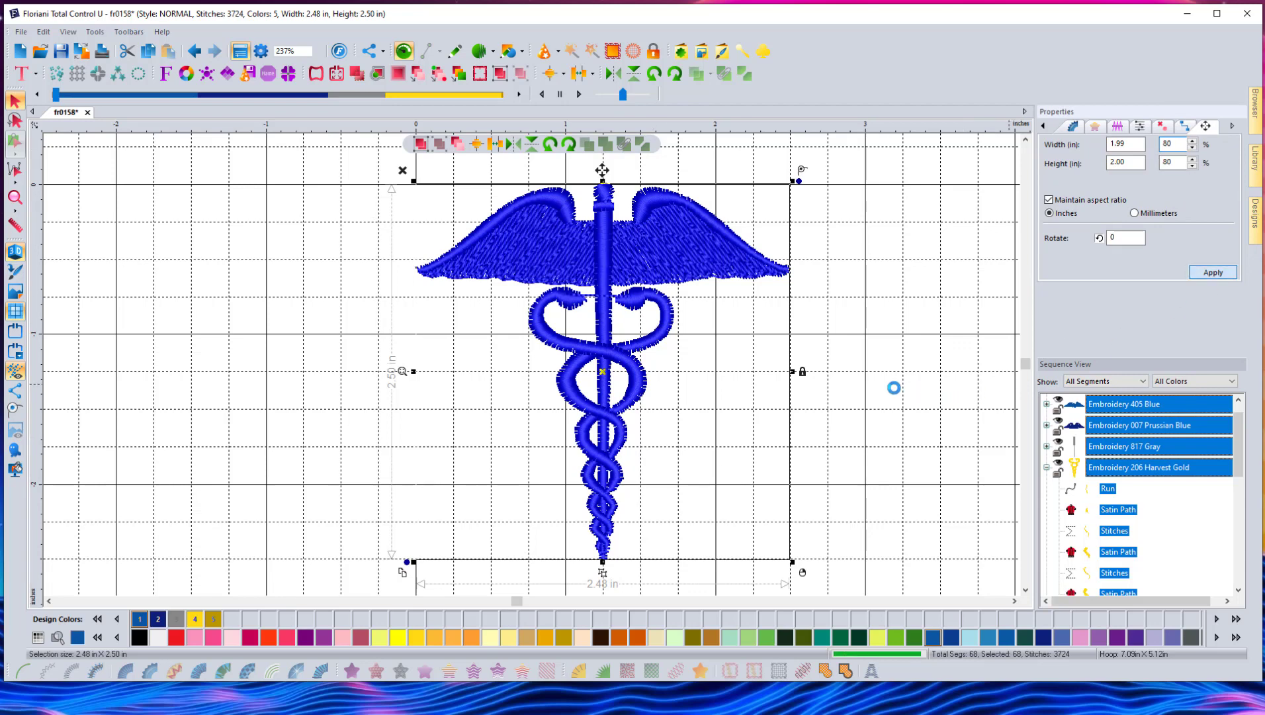
click(830, 365)
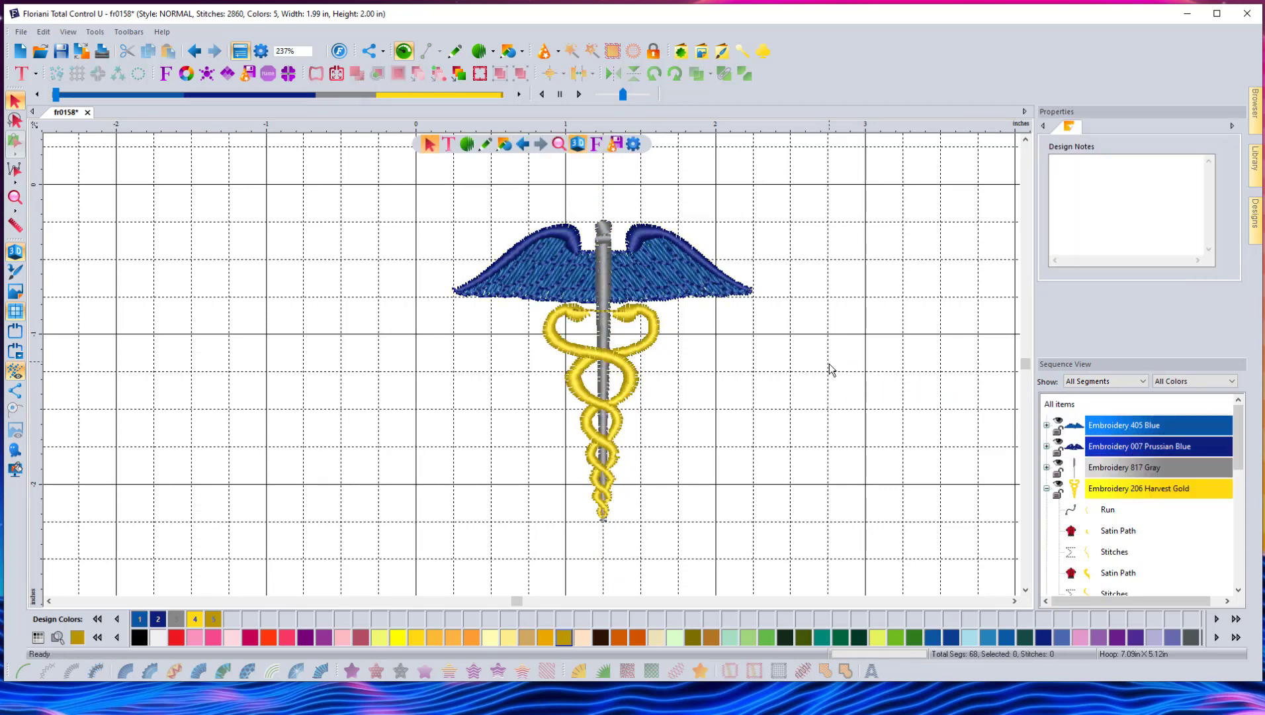
scroll(626, 402, up, 2)
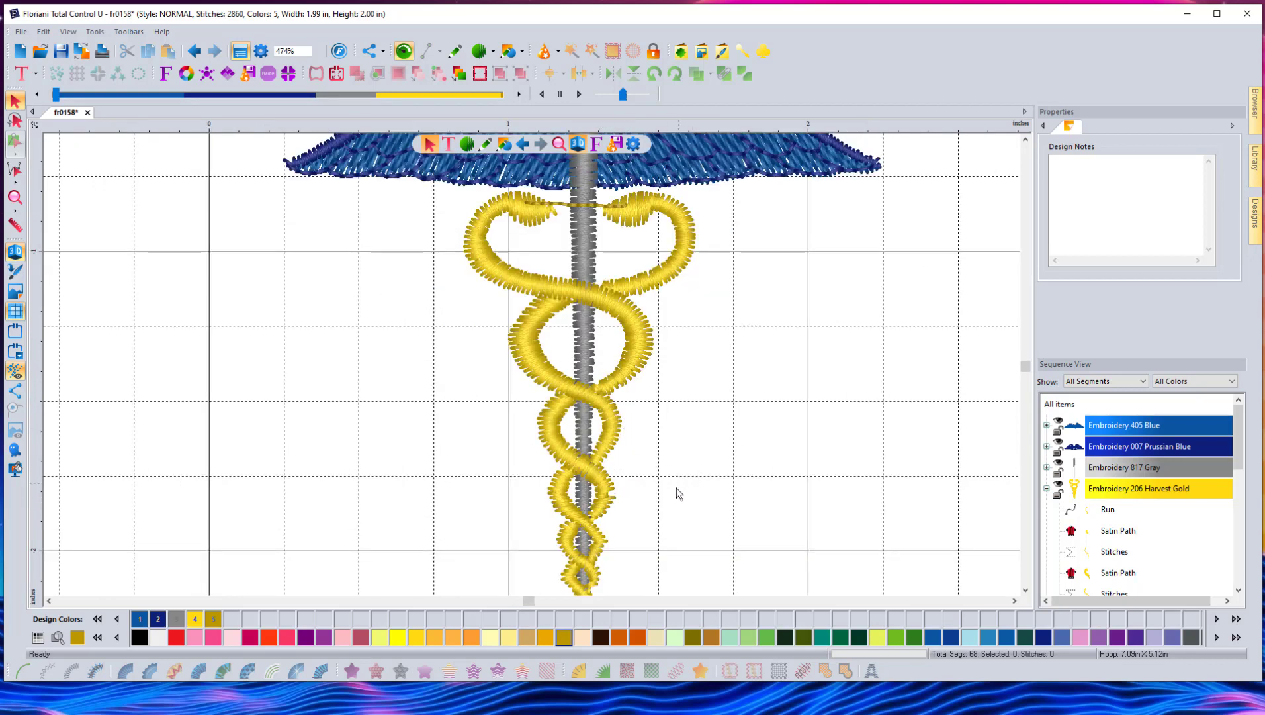
- Edit the outline of the serpent's satin path below the second crossing, re-angling the two inclination lines along its lower bend
click(613, 488)
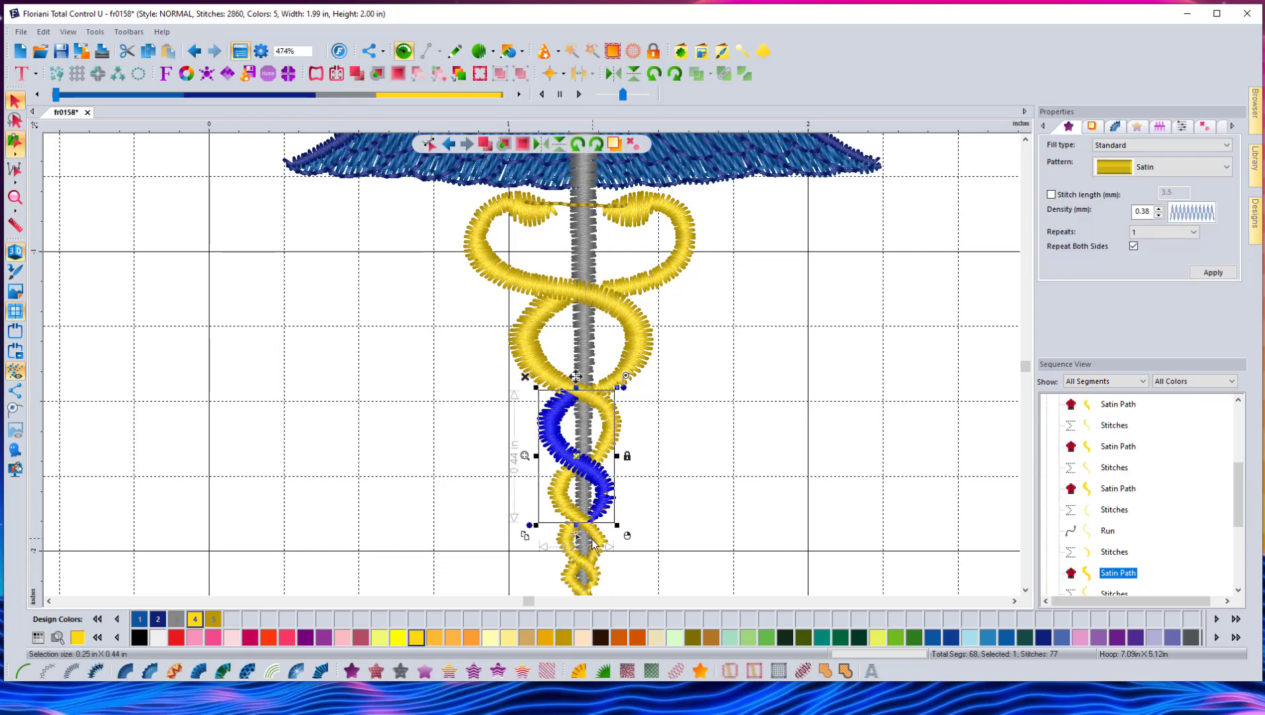
double_click(611, 495)
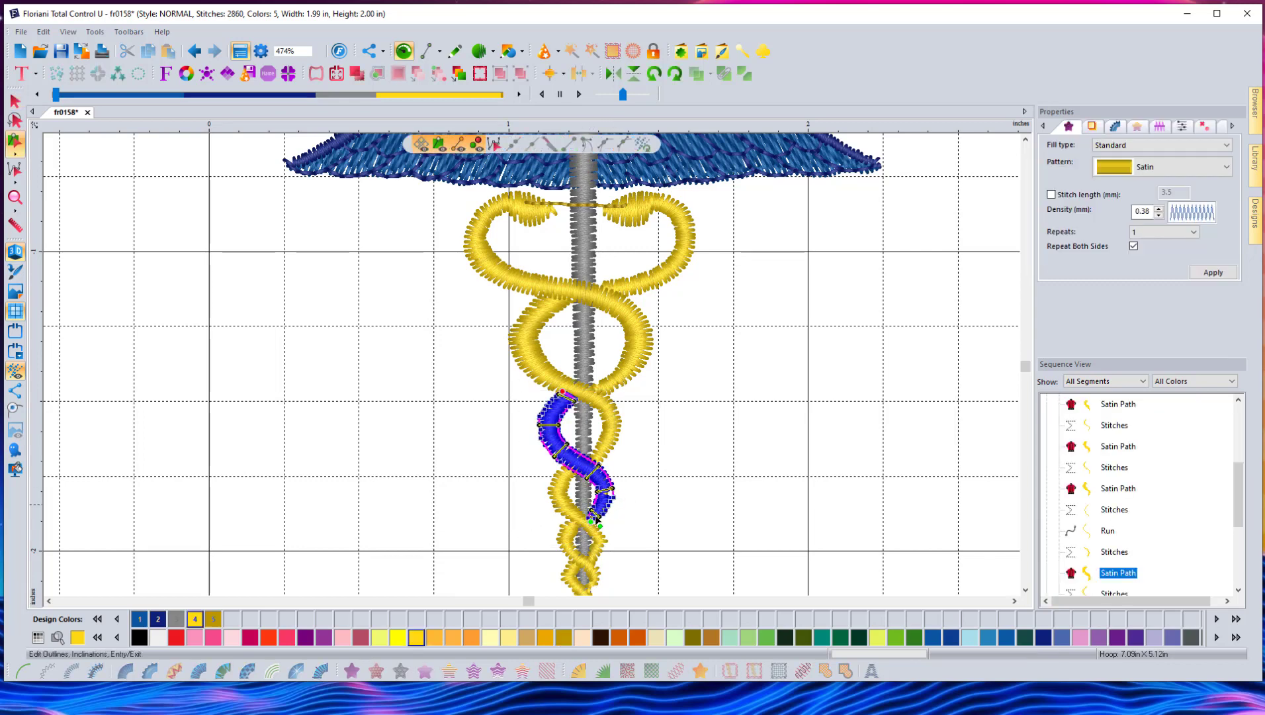
scroll(599, 521, up, 2)
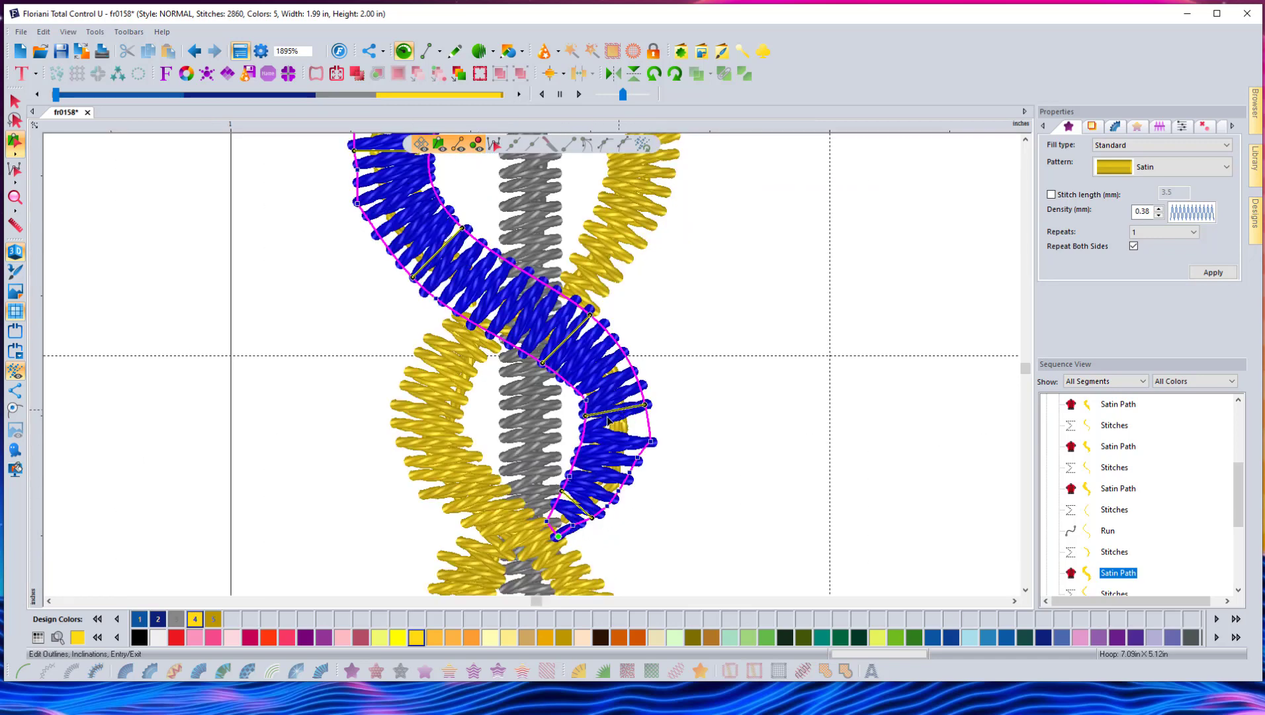
drag(586, 415, 647, 421)
drag(592, 517, 553, 508)
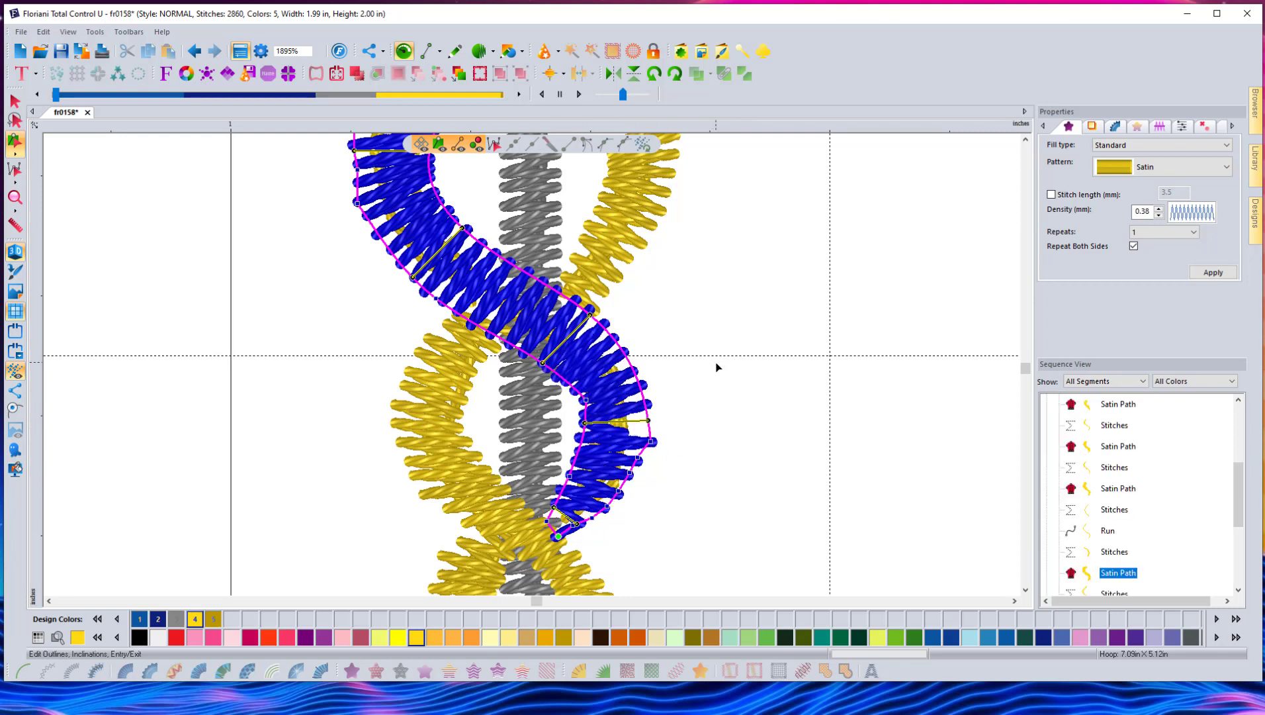
- Try a density of 0.20 mm on the edited satin path, settle on 0.30 mm, and leave outline editing
click(1157, 216)
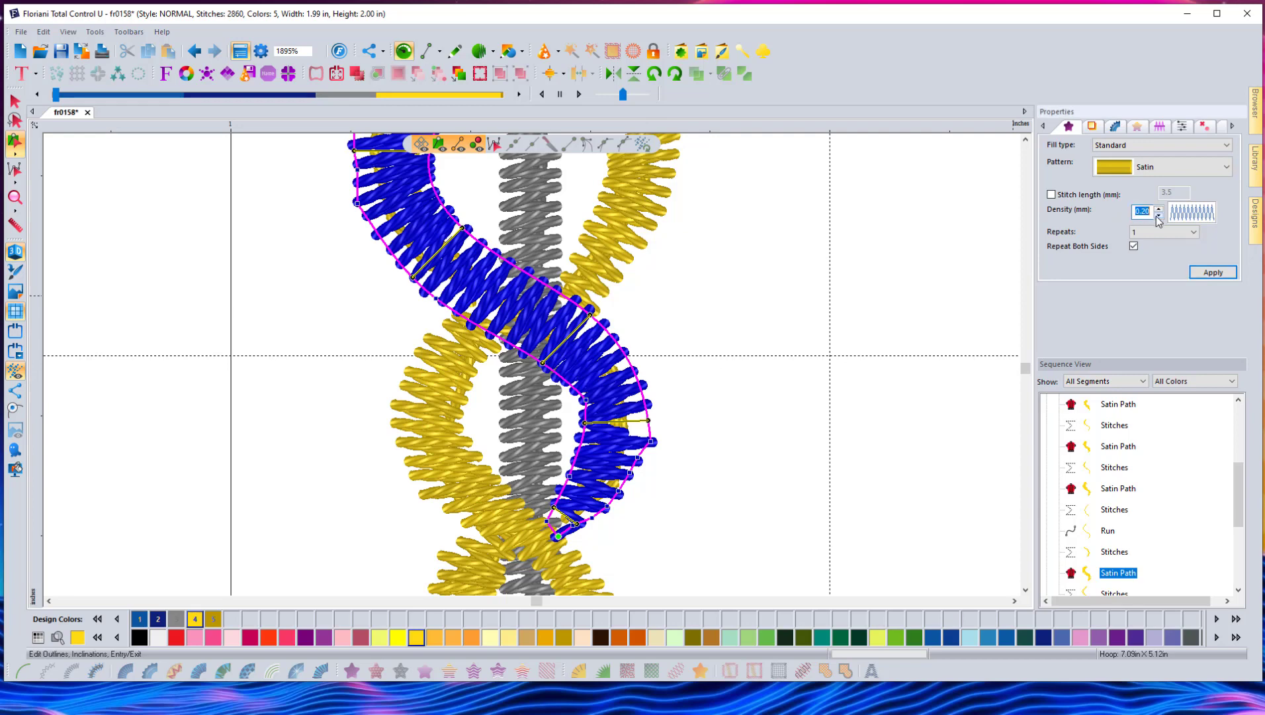
click(1224, 271)
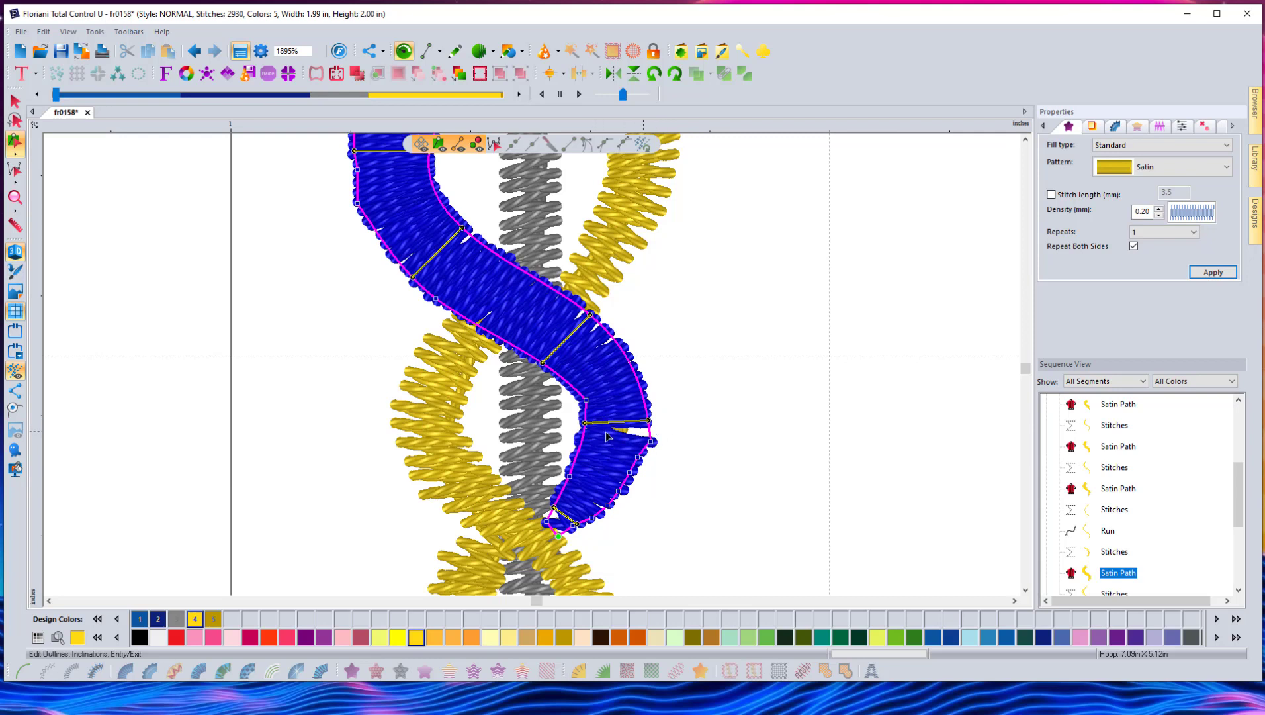
click(1157, 211)
click(1156, 209)
click(1211, 273)
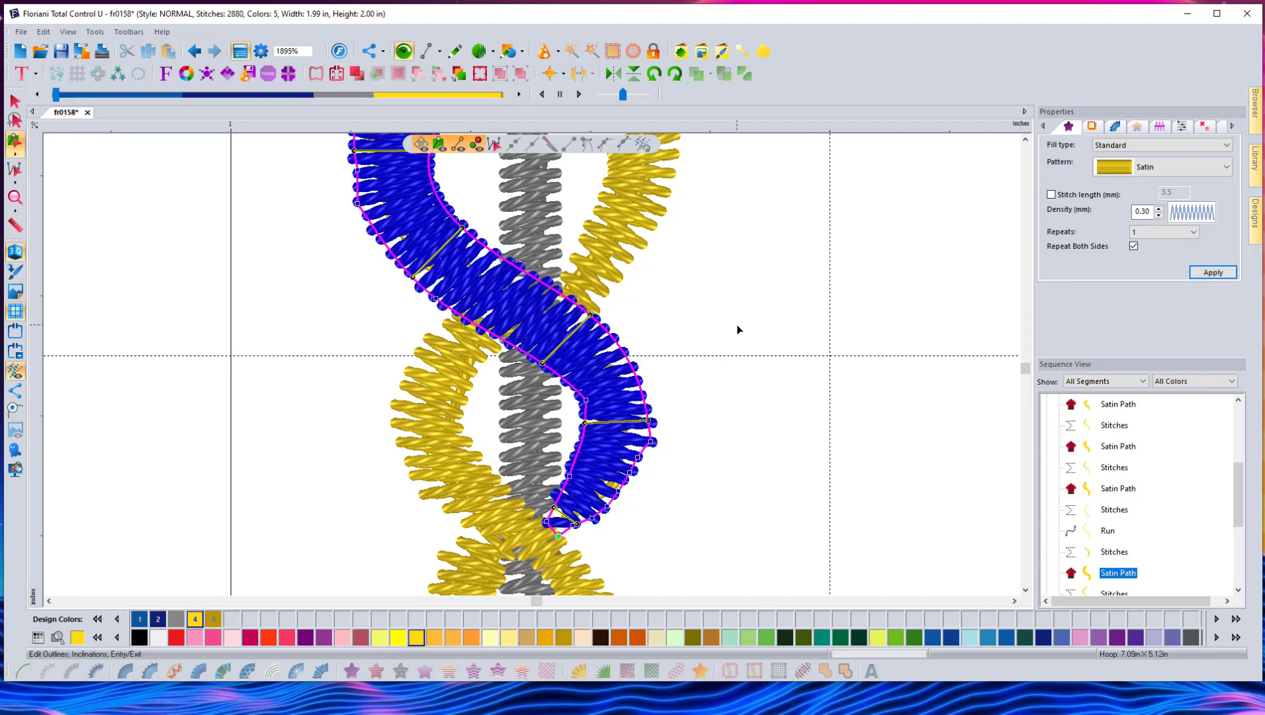
click(15, 101)
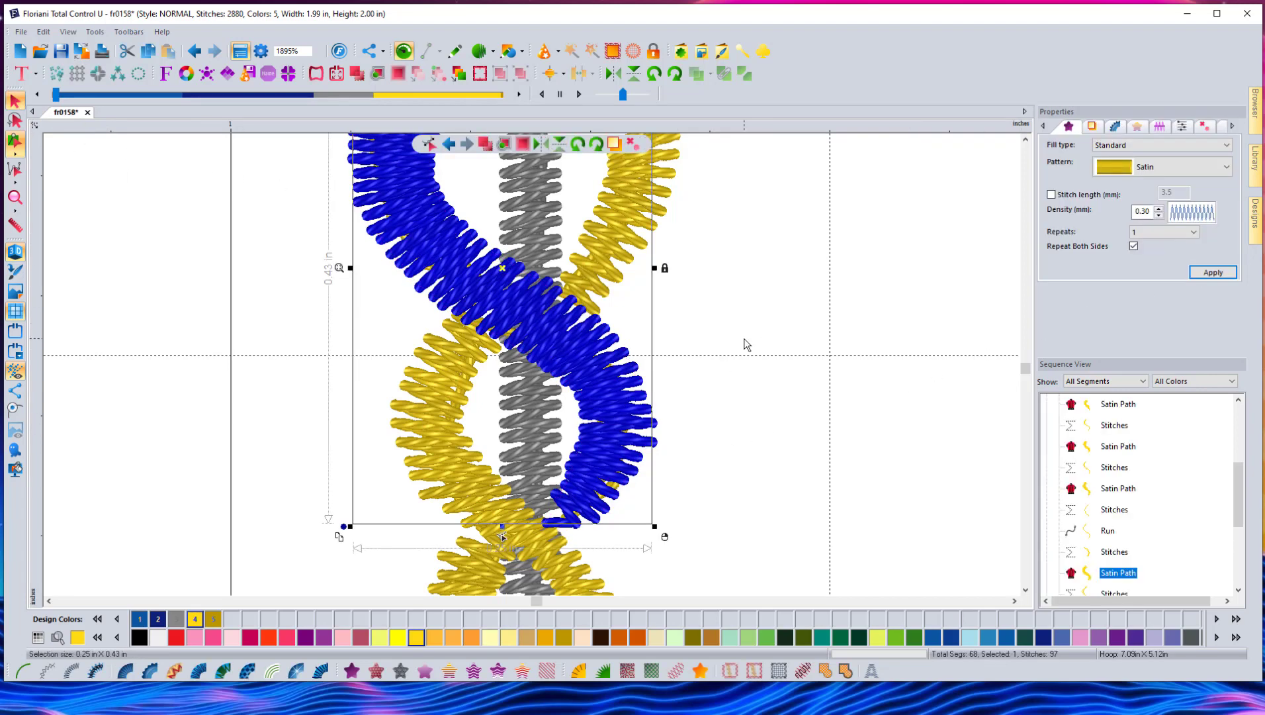
scroll(728, 318, down, 1)
click(799, 303)
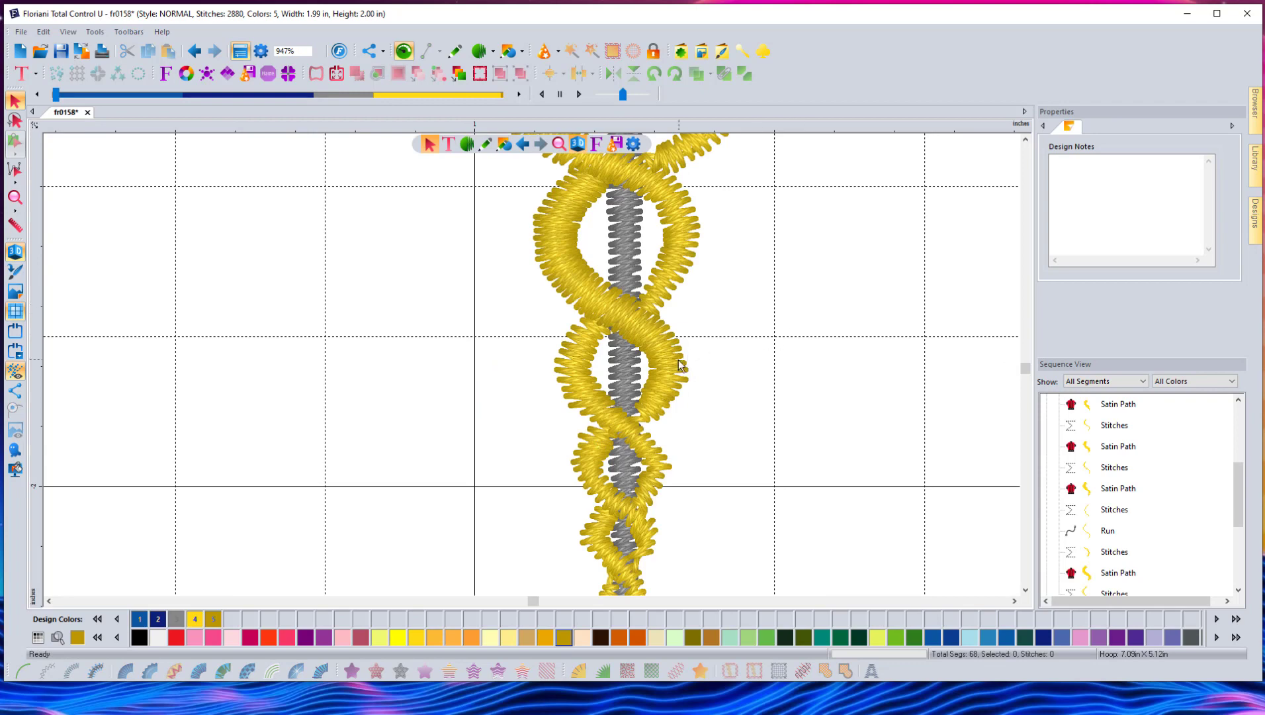
- Examine the reduced caduceus design as a whole, from the wings down to the serpent's lower crossings
scroll(795, 313, down, 1)
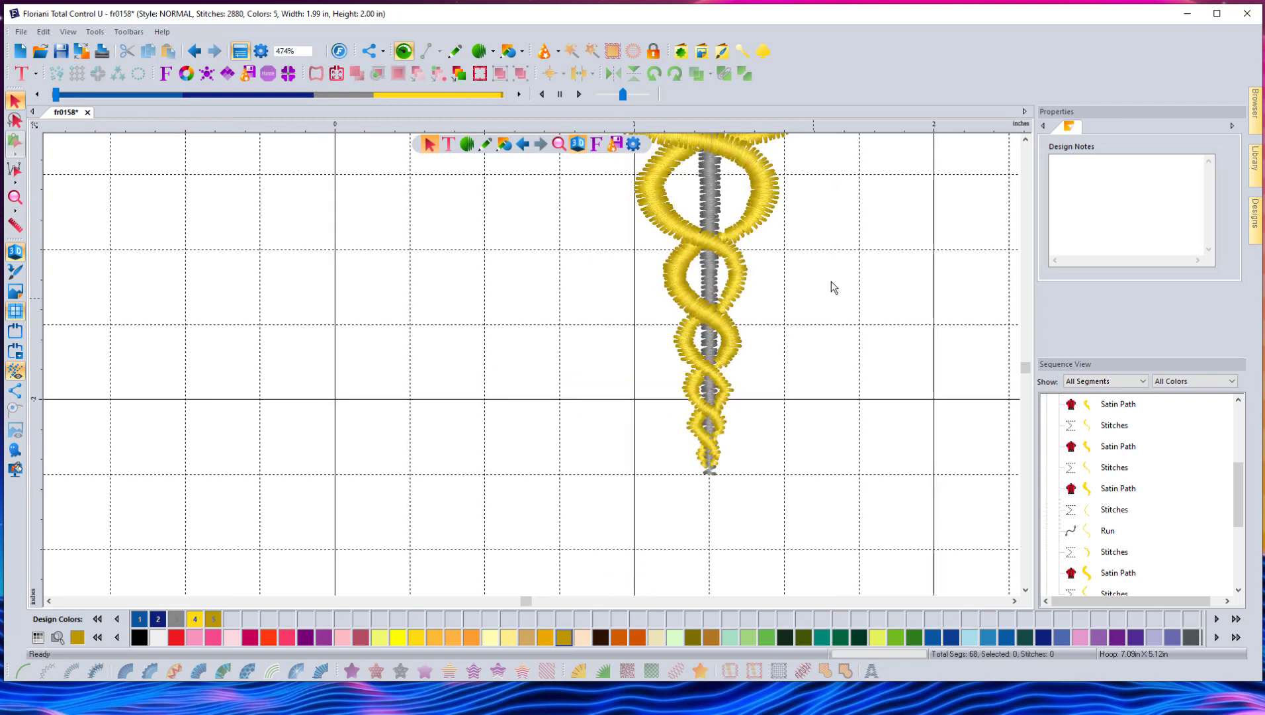
click(1025, 139)
scroll(784, 365, down, 1)
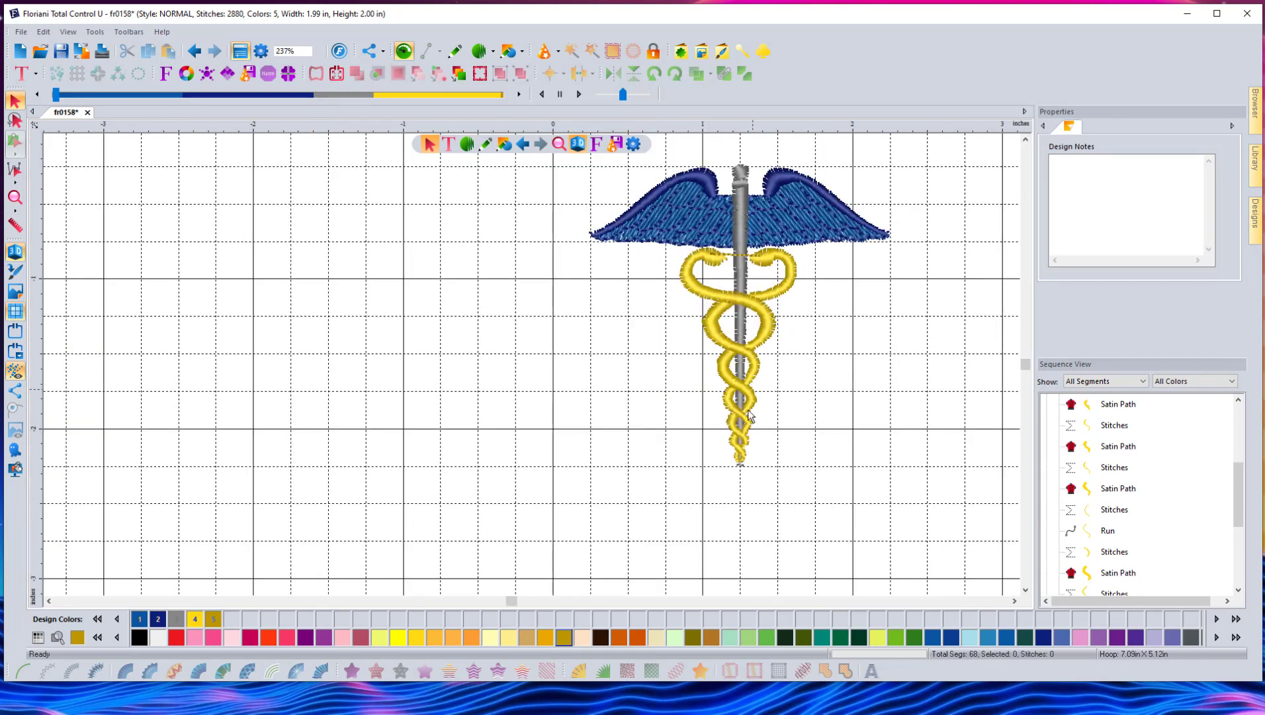
click(1025, 139)
click(1014, 600)
click(1014, 600)
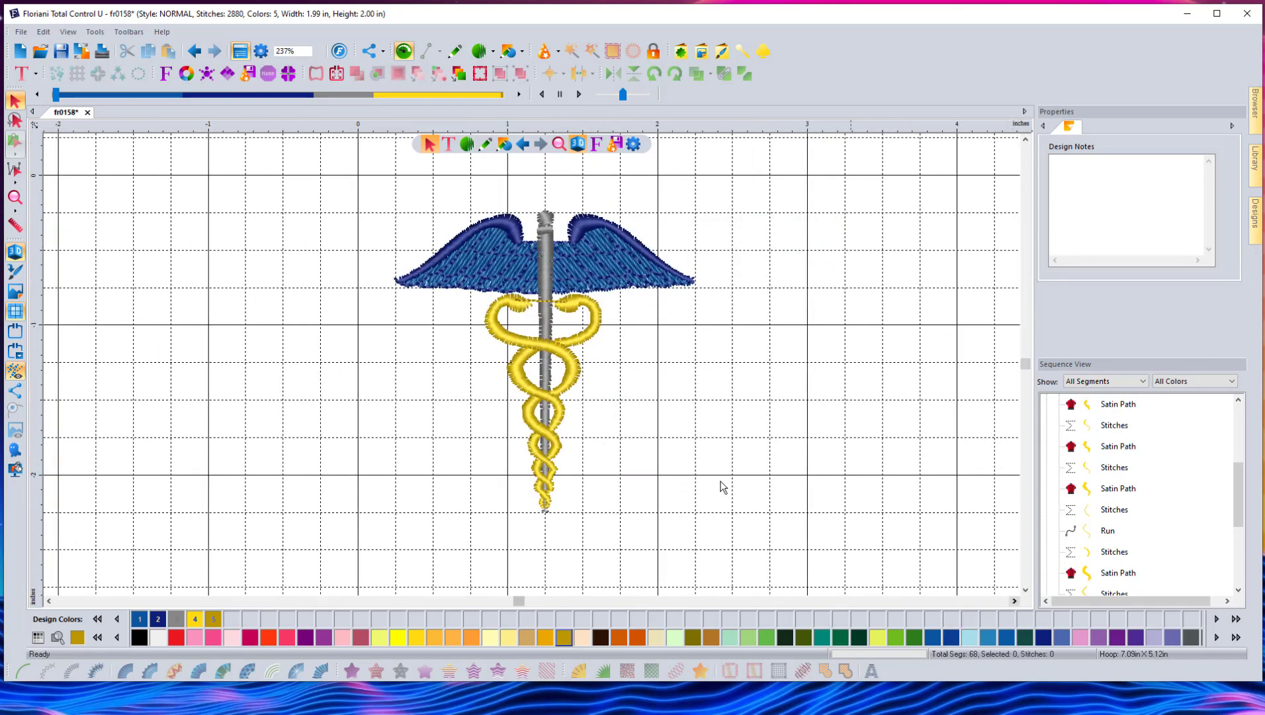
scroll(559, 346, up, 1)
scroll(547, 354, down, 1)
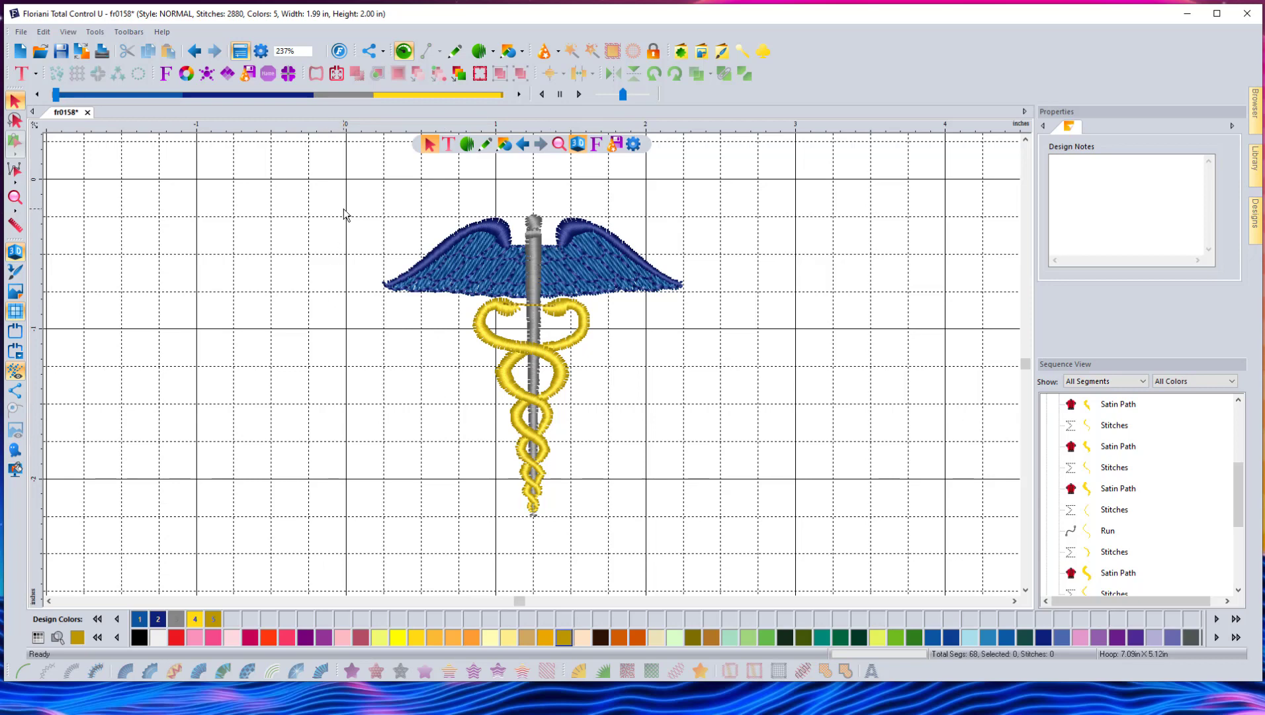
- Delete the entire caduceus design and close fr0158 without saving the changes
drag(346, 190, 807, 561)
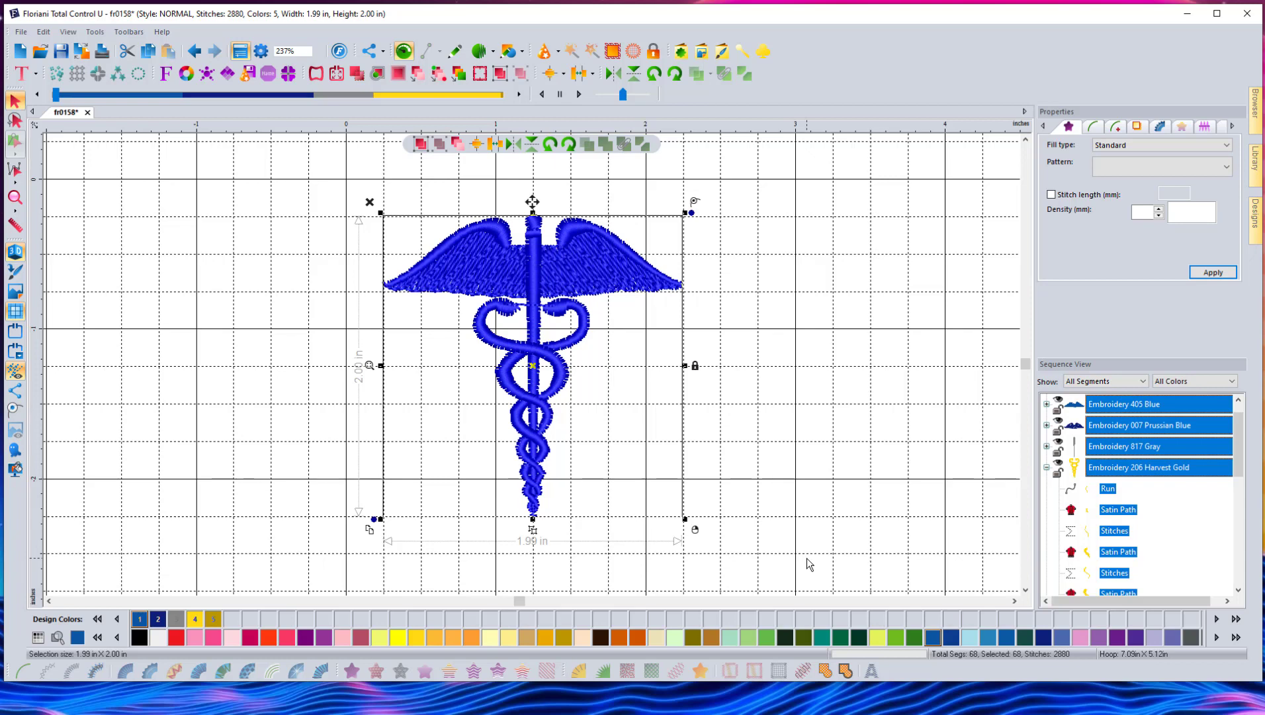
key(Delete)
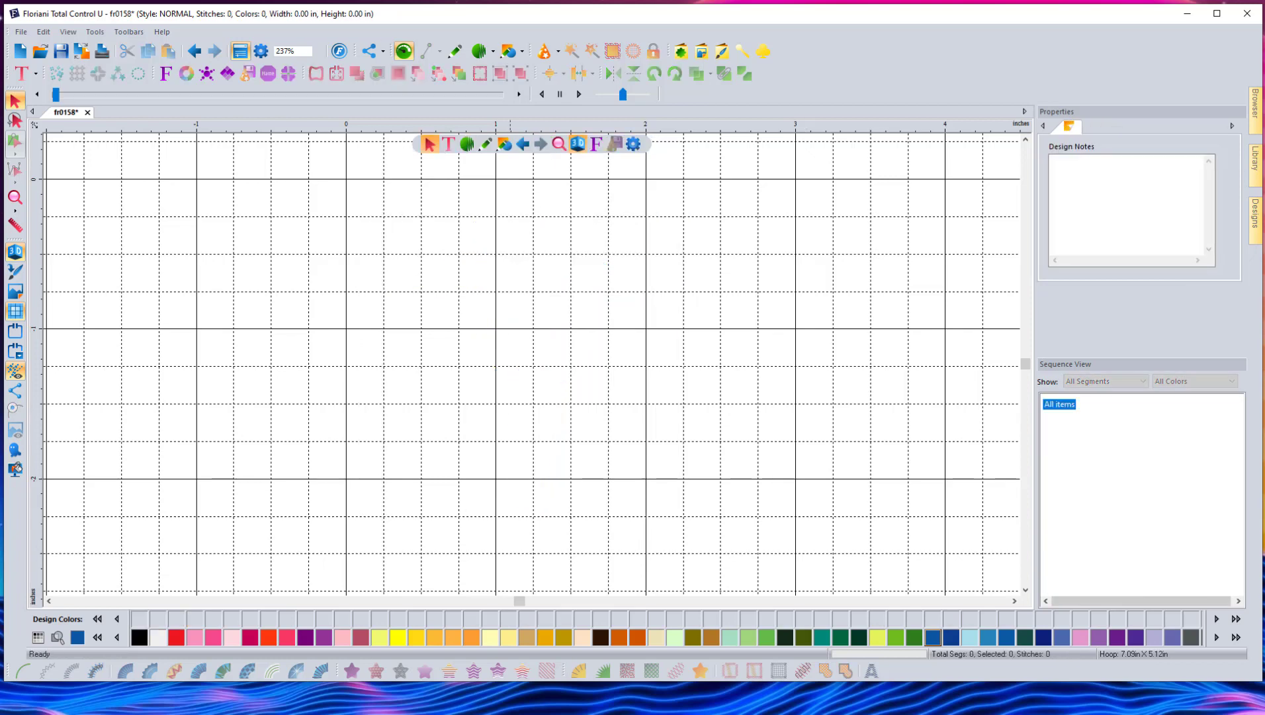
click(88, 112)
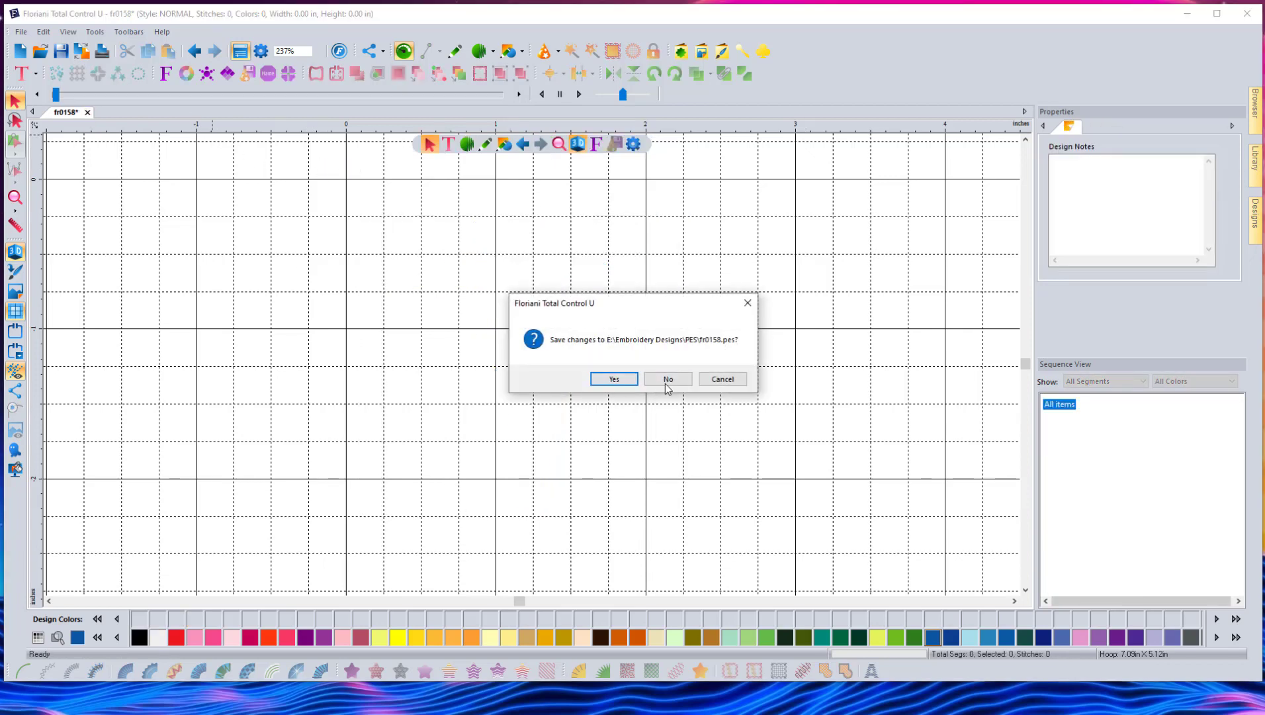
click(668, 380)
- Browse the design files in the PES folder and check their previews for another stitch design
click(41, 51)
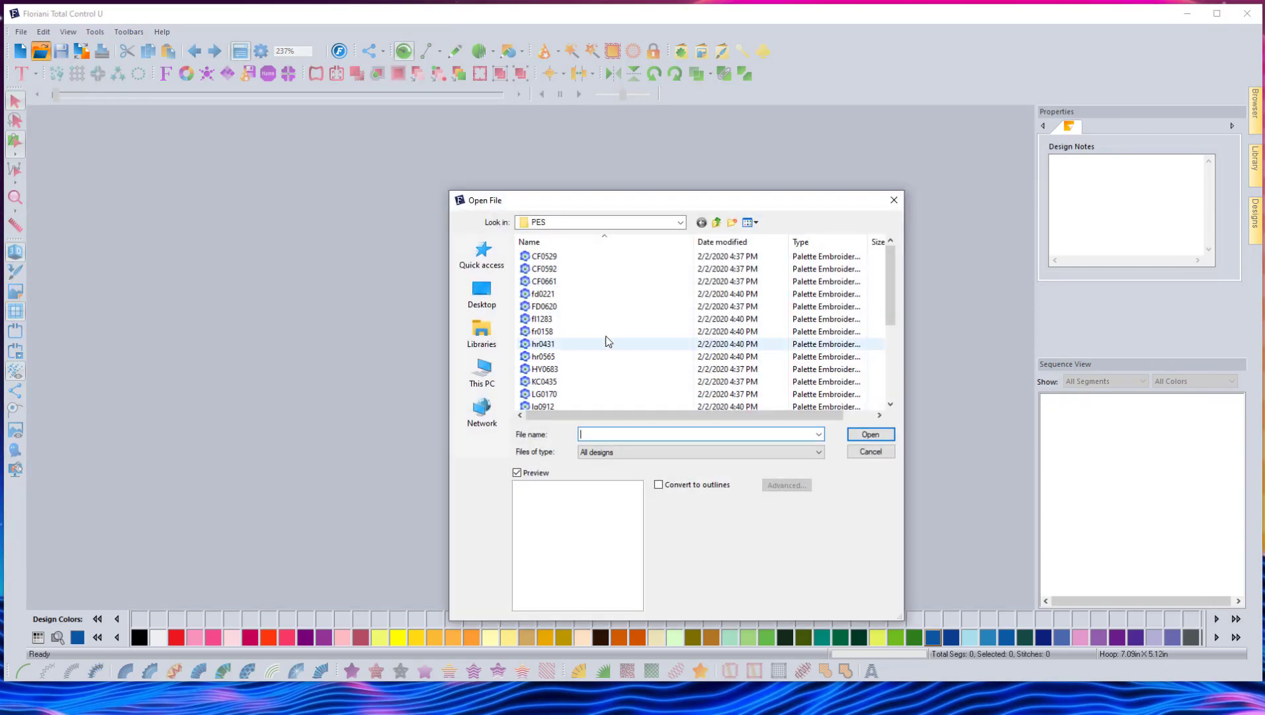
scroll(582, 351, down, 1)
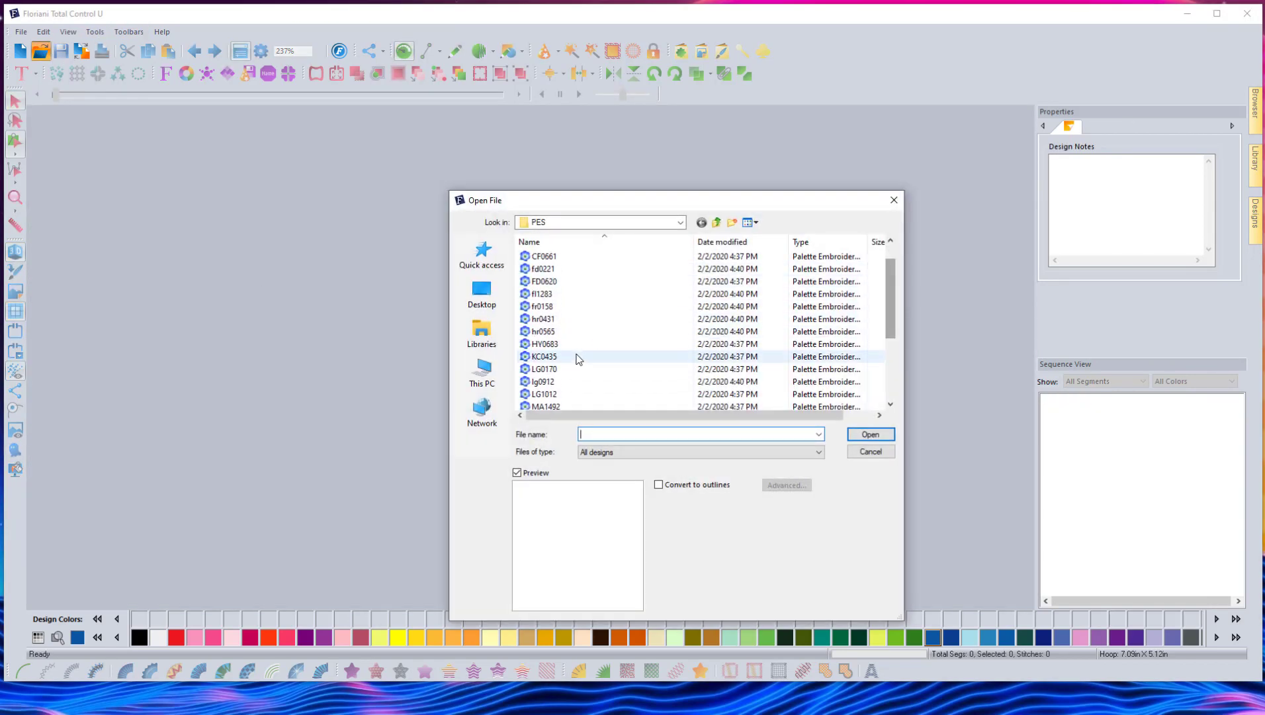
click(575, 356)
click(559, 331)
click(550, 319)
click(542, 306)
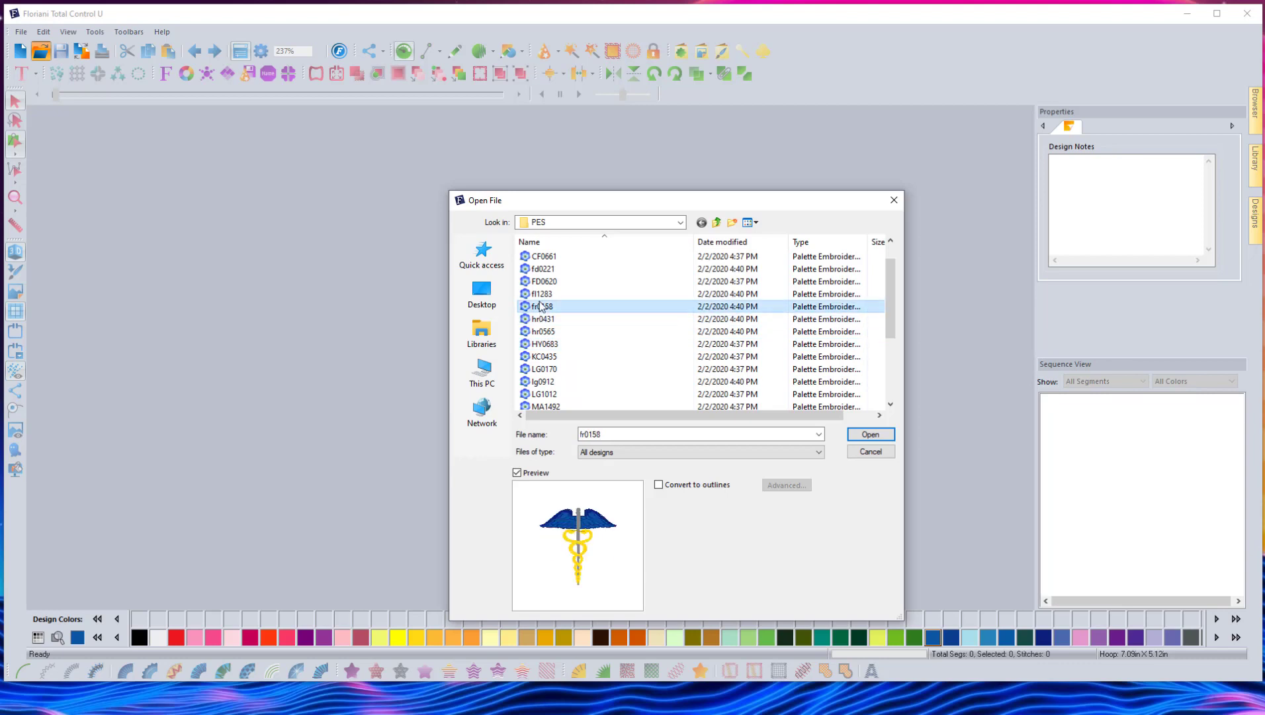
click(541, 293)
click(543, 280)
click(544, 331)
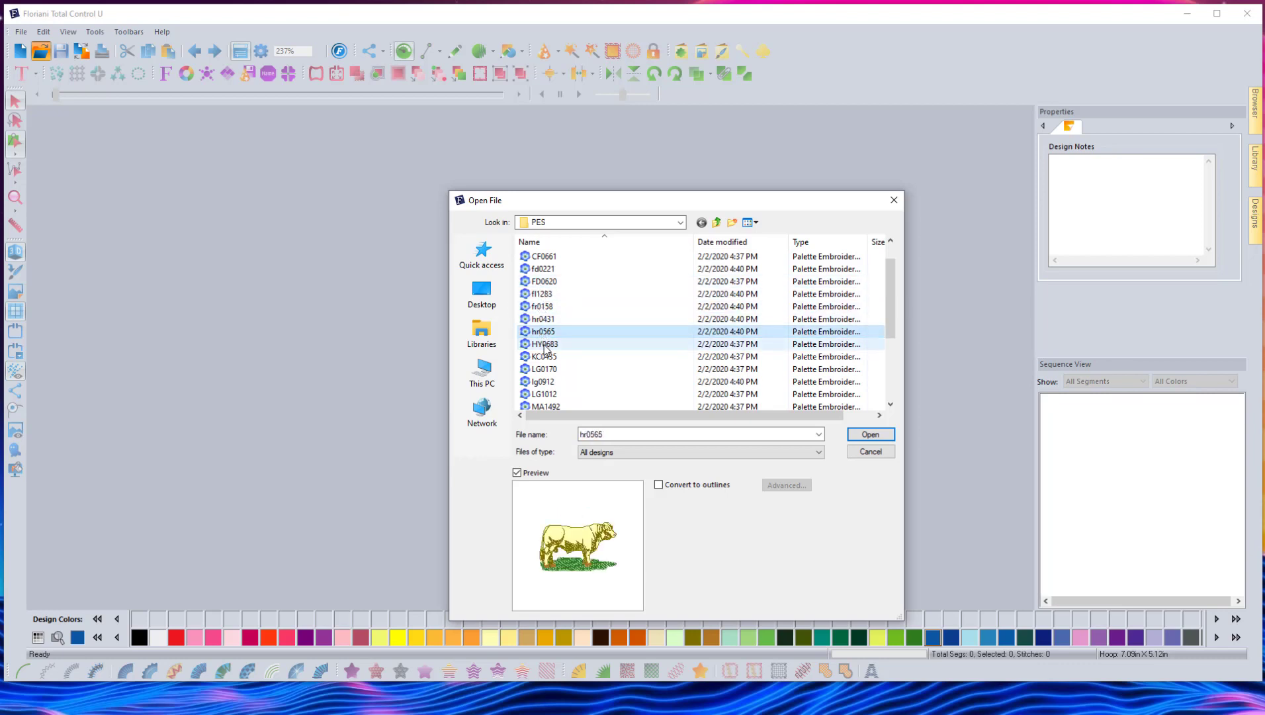
click(545, 344)
click(546, 357)
click(547, 370)
click(551, 381)
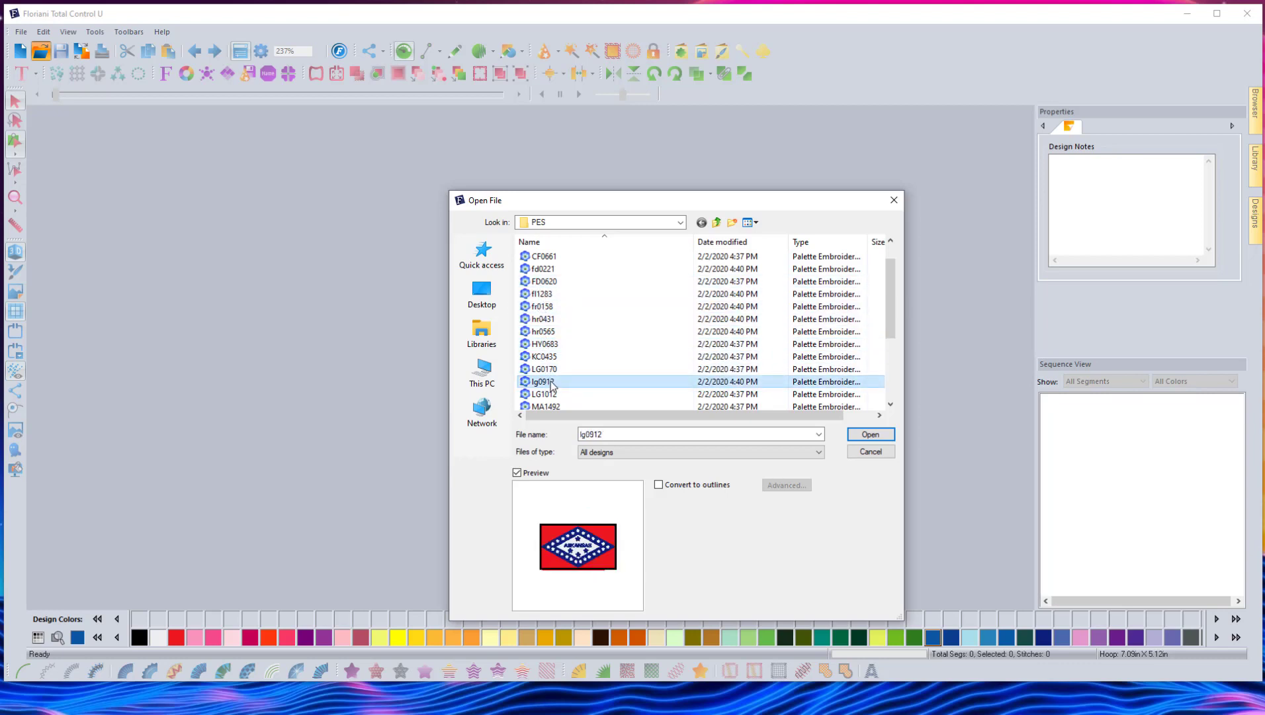
- Open the boar's head design MA1492 from the PES folder and display its stitches in 3D
scroll(551, 382, down, 1)
click(544, 356)
click(546, 369)
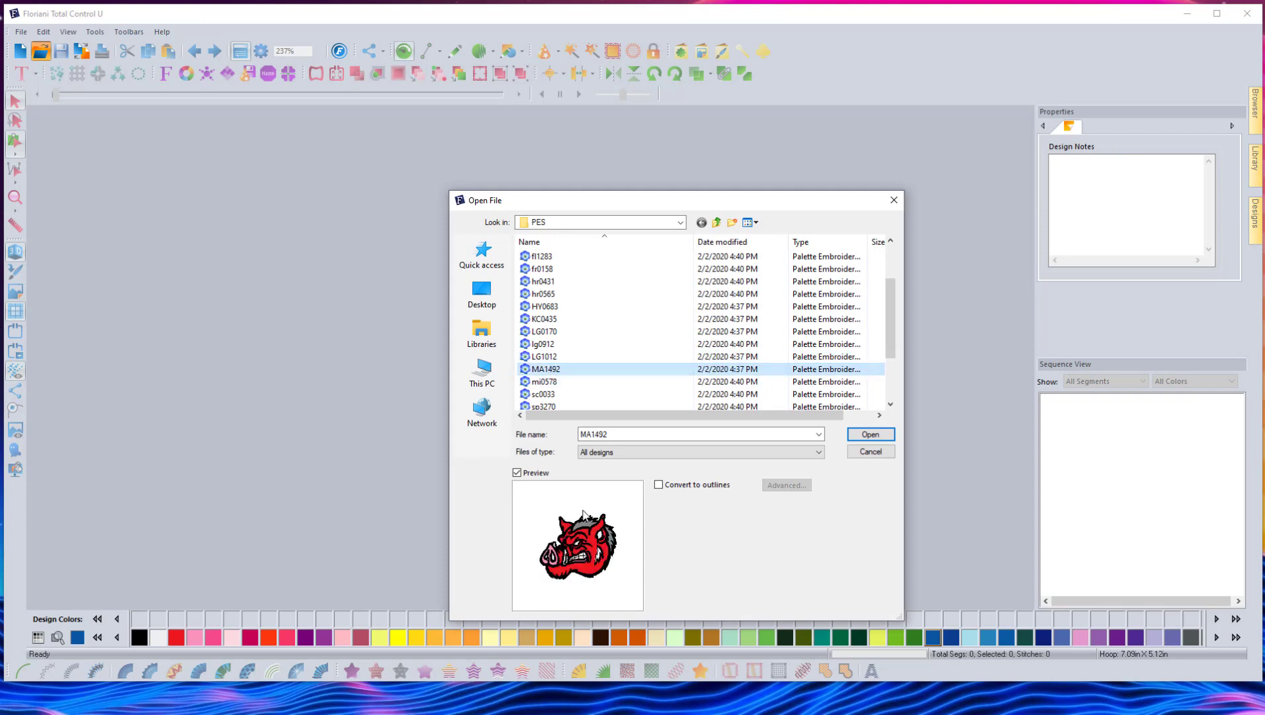
click(870, 434)
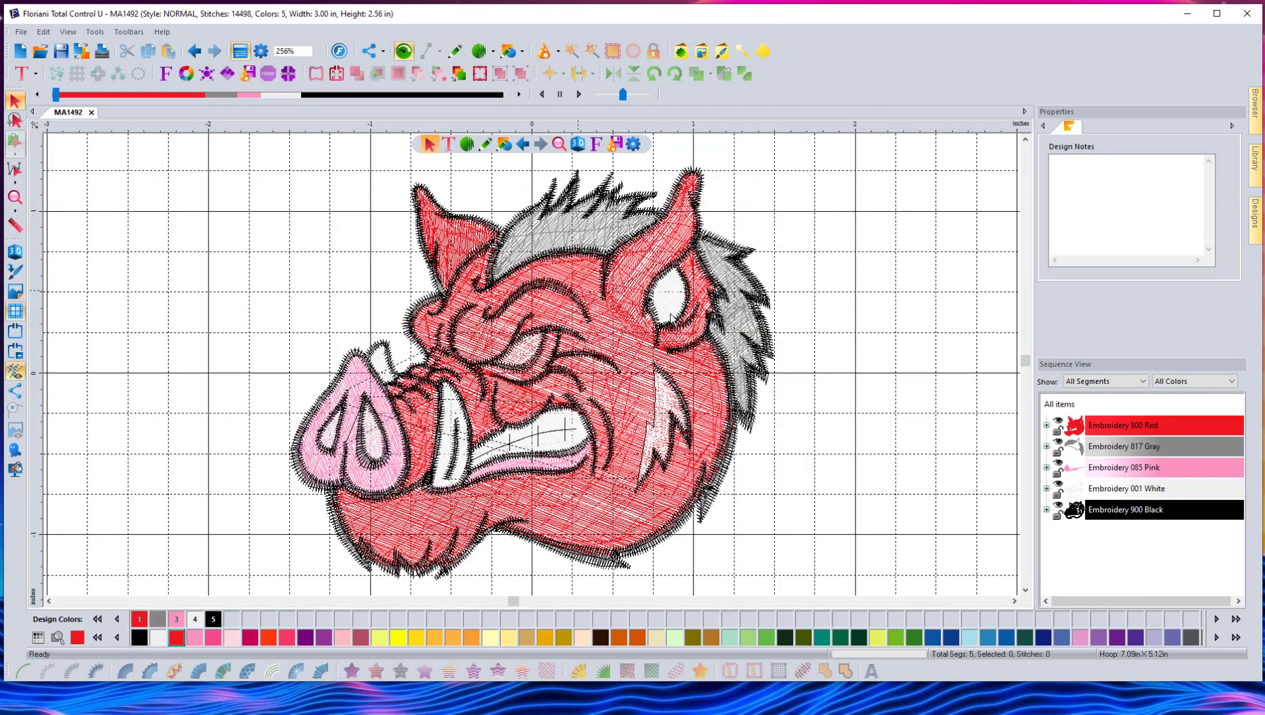
click(16, 252)
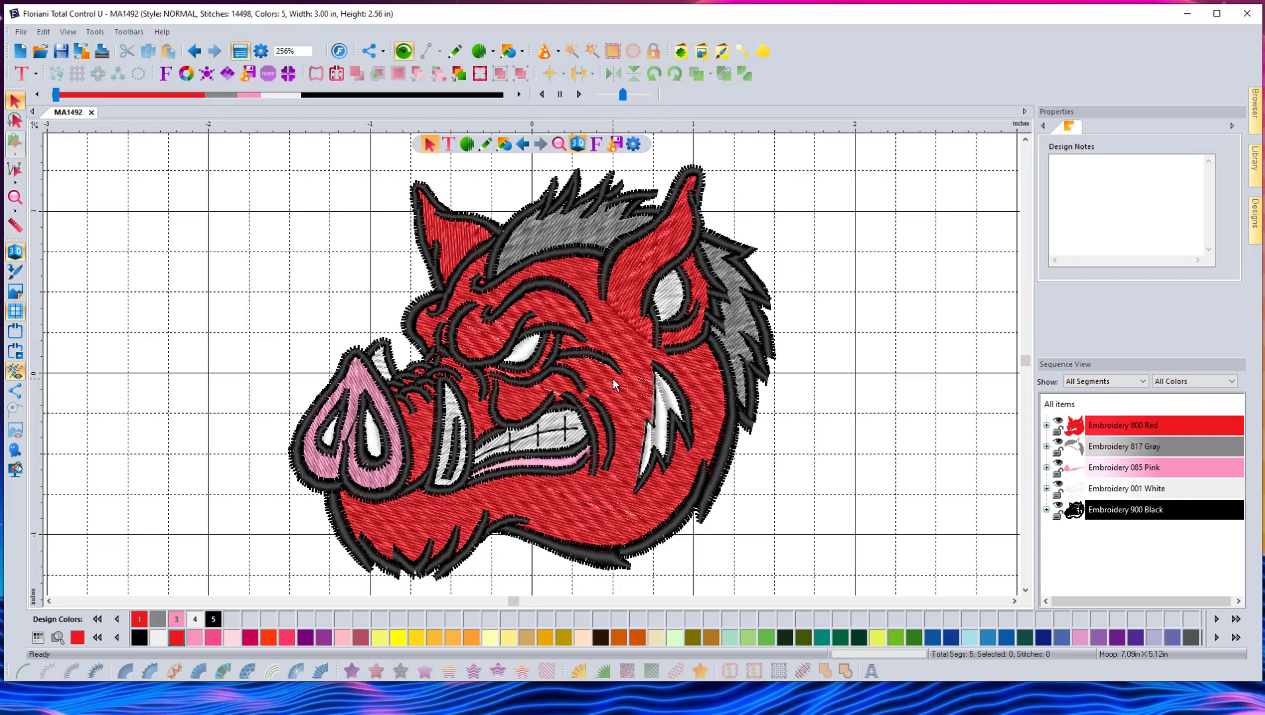
- Expand the white and black color groups of the boar design to check which segment types they contain
scroll(613, 378, down, 1)
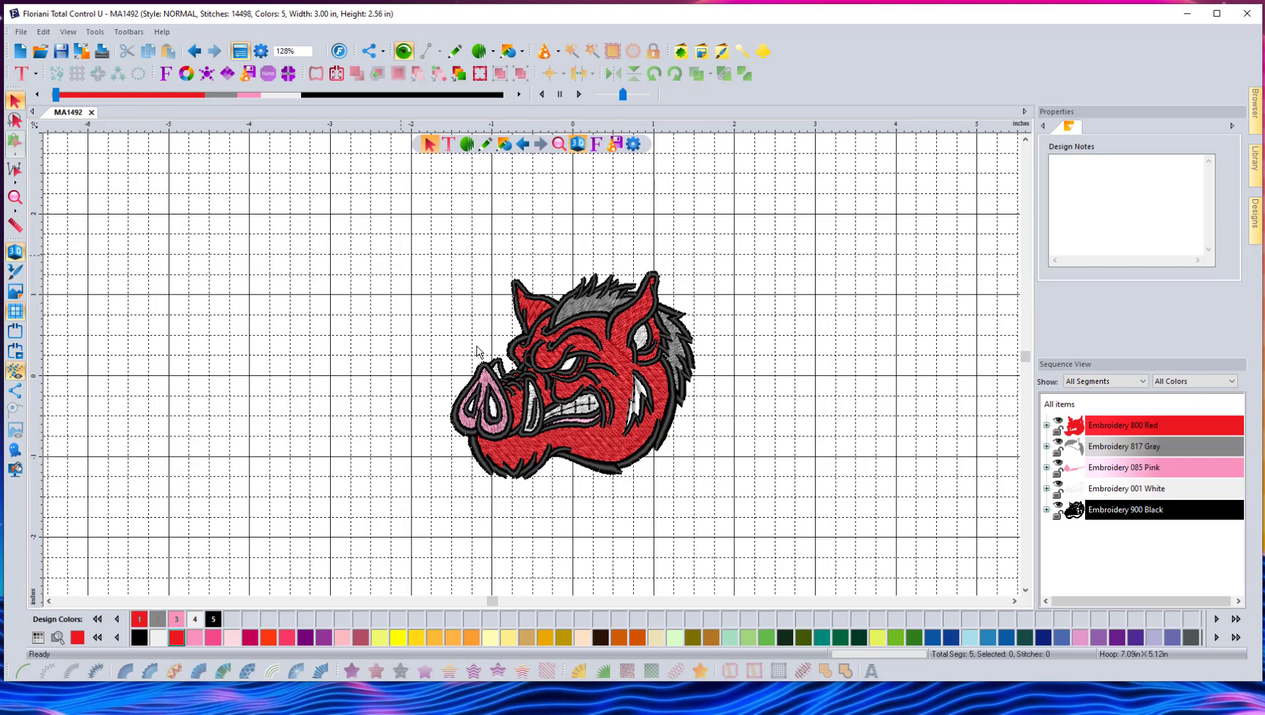
click(1046, 489)
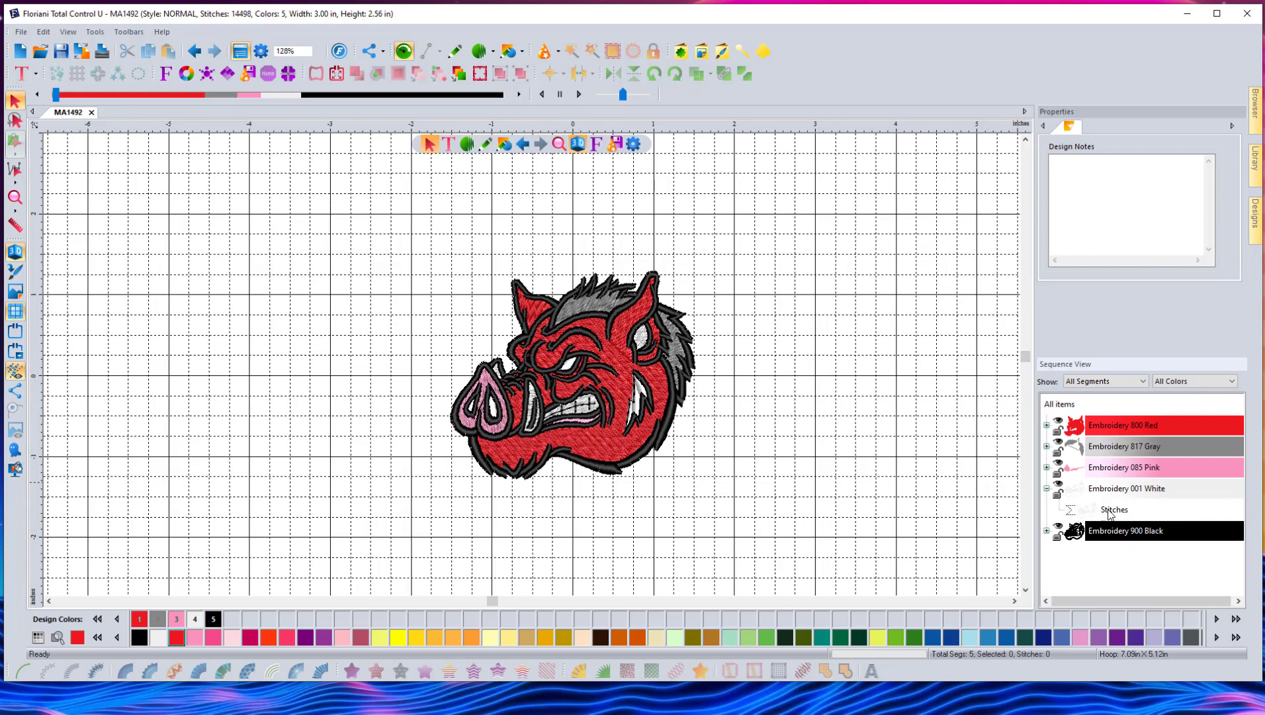
click(1046, 531)
- Review the Digitizing preferences, including the option for adjusting resized manual paths, and close the preferences
click(261, 51)
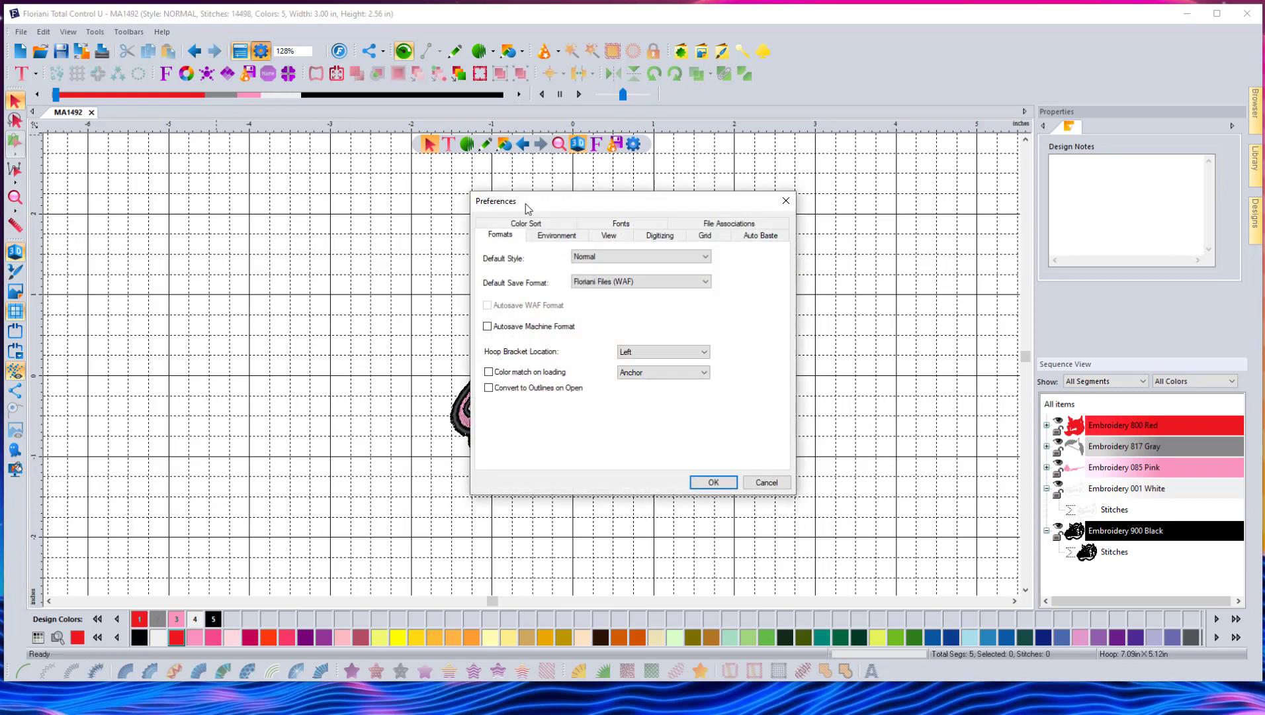
click(660, 236)
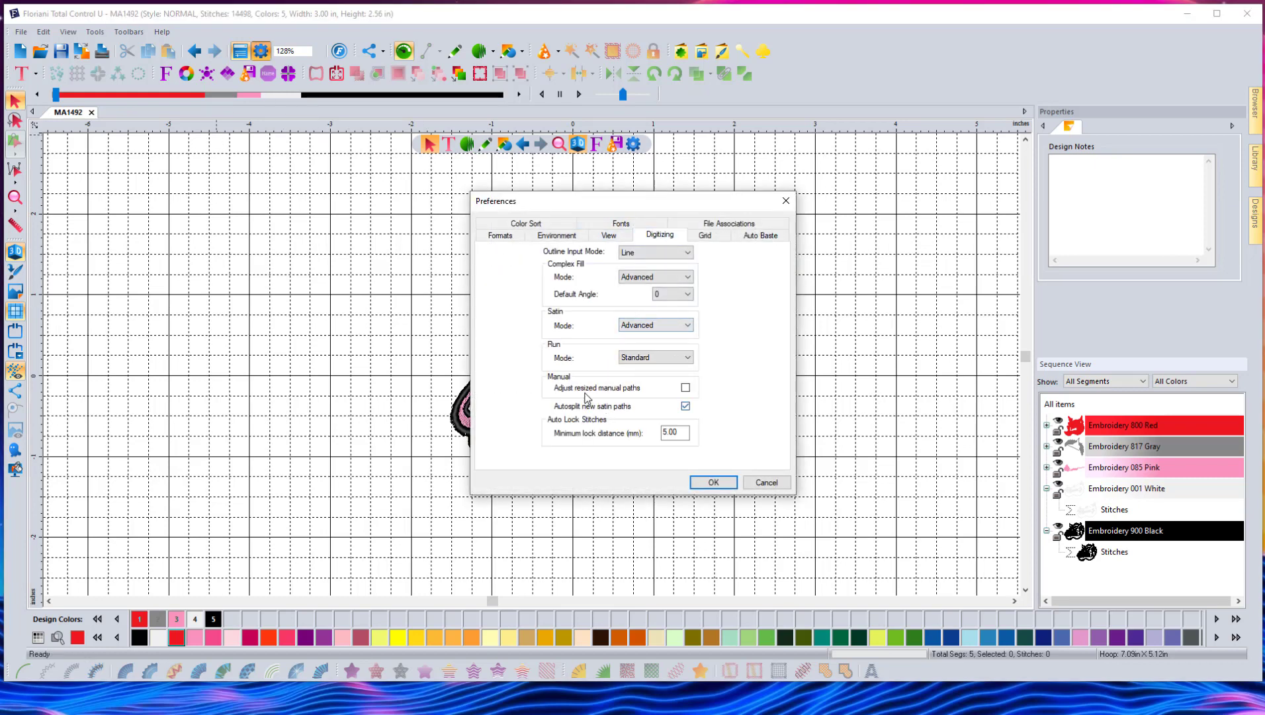
click(714, 481)
scroll(627, 389, down, 1)
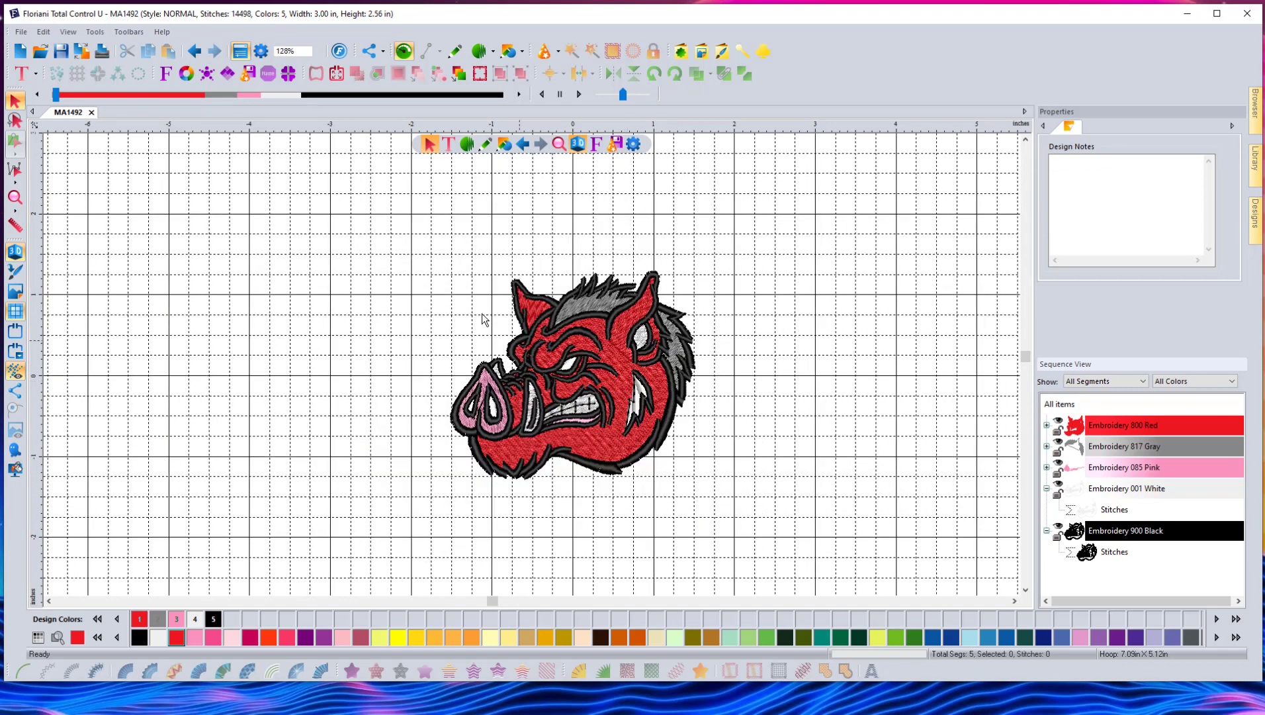
- Select the whole boar design and scale it proportionally to 2.39 in wide and 2.05 in high
drag(399, 223, 734, 483)
click(663, 446)
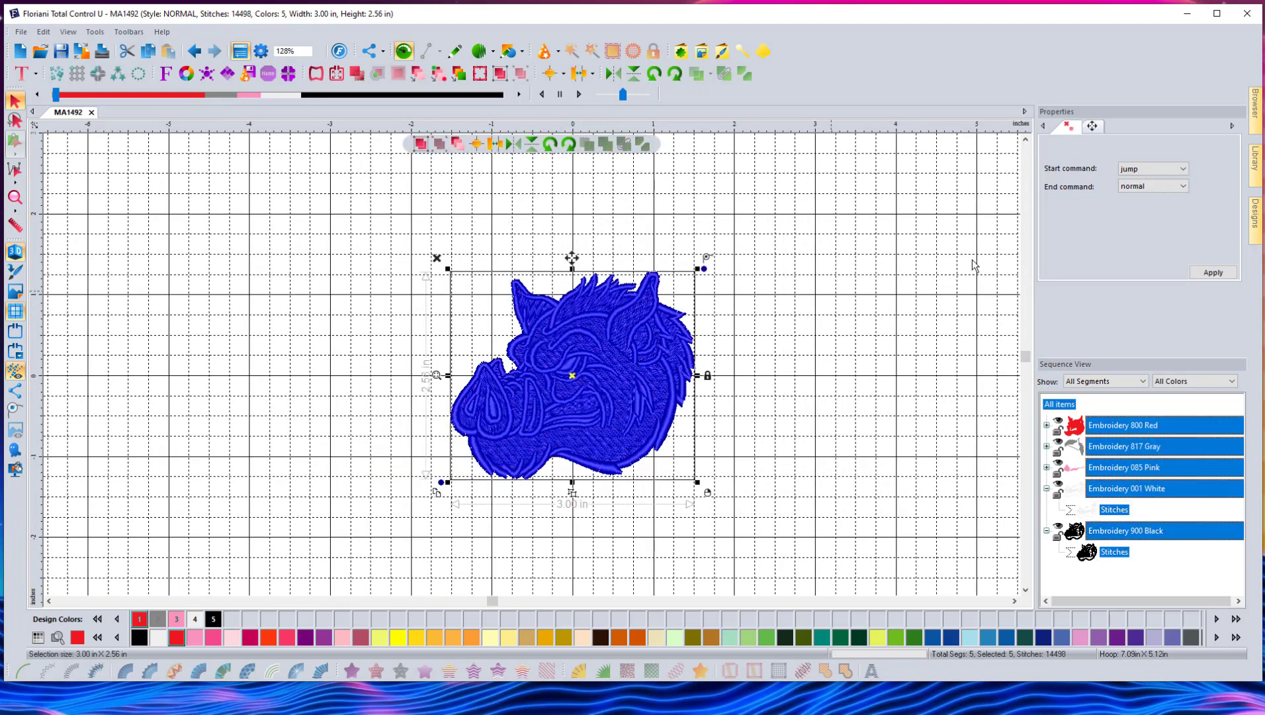
click(1093, 125)
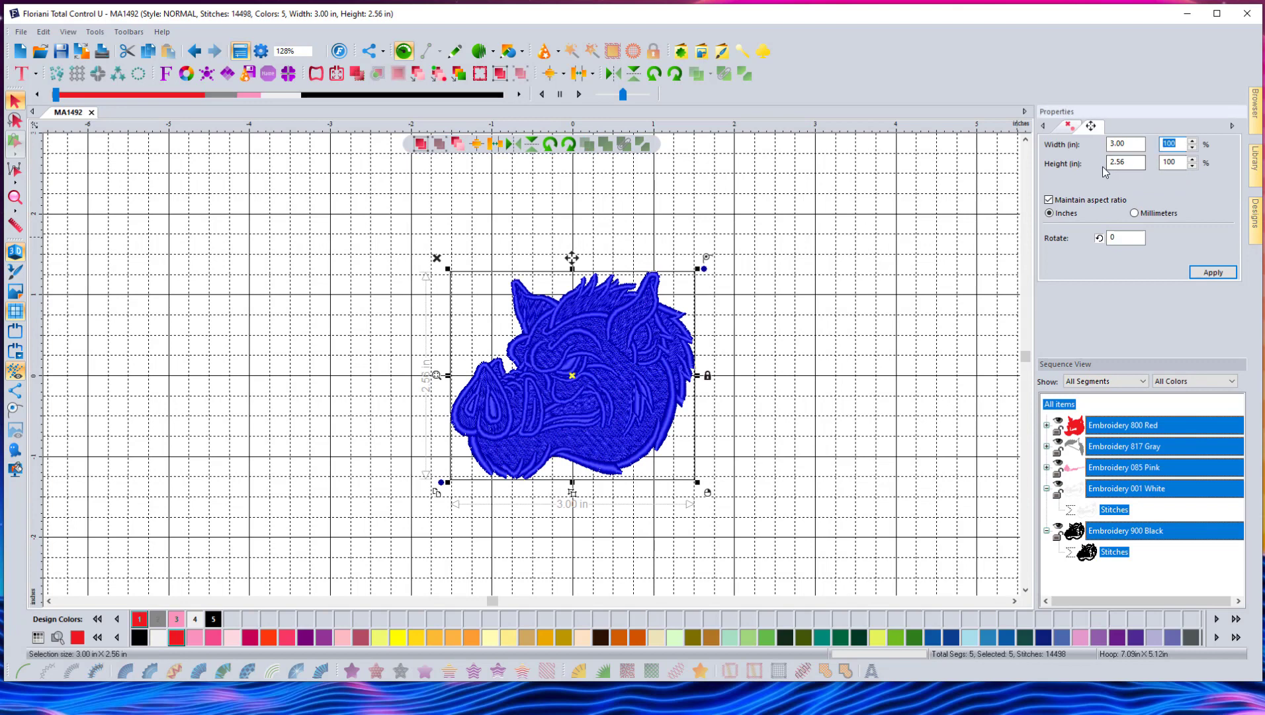
text(20)
double_click(1183, 144)
click(1215, 273)
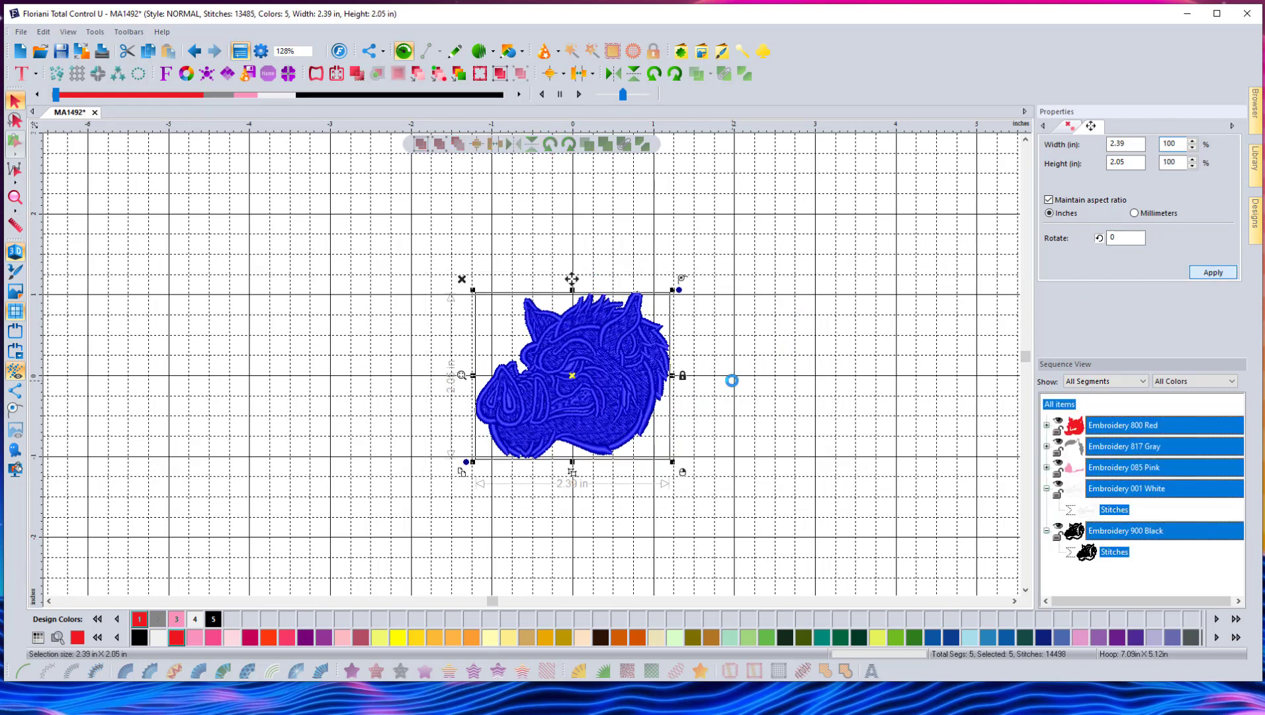
click(764, 350)
scroll(604, 388, up, 1)
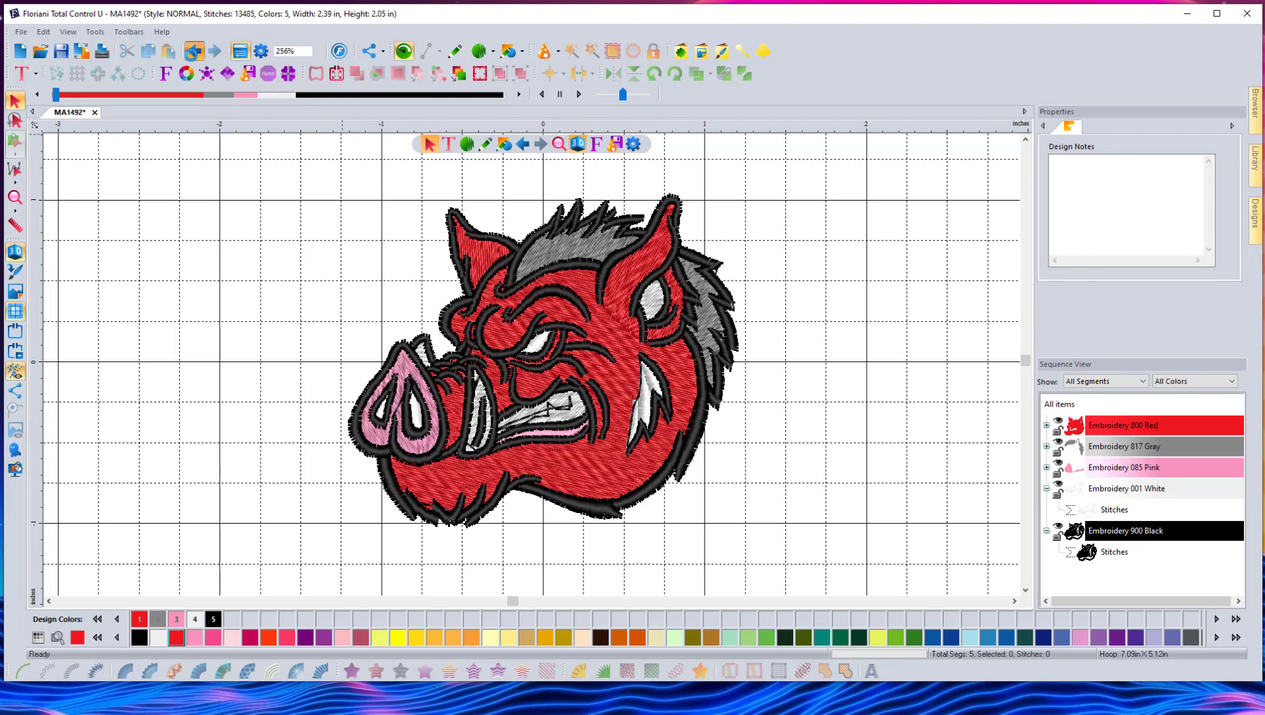
- Undo the boar's last scaling and check the Digitizing preference for adjusting resized manual paths
click(206, 73)
click(867, 317)
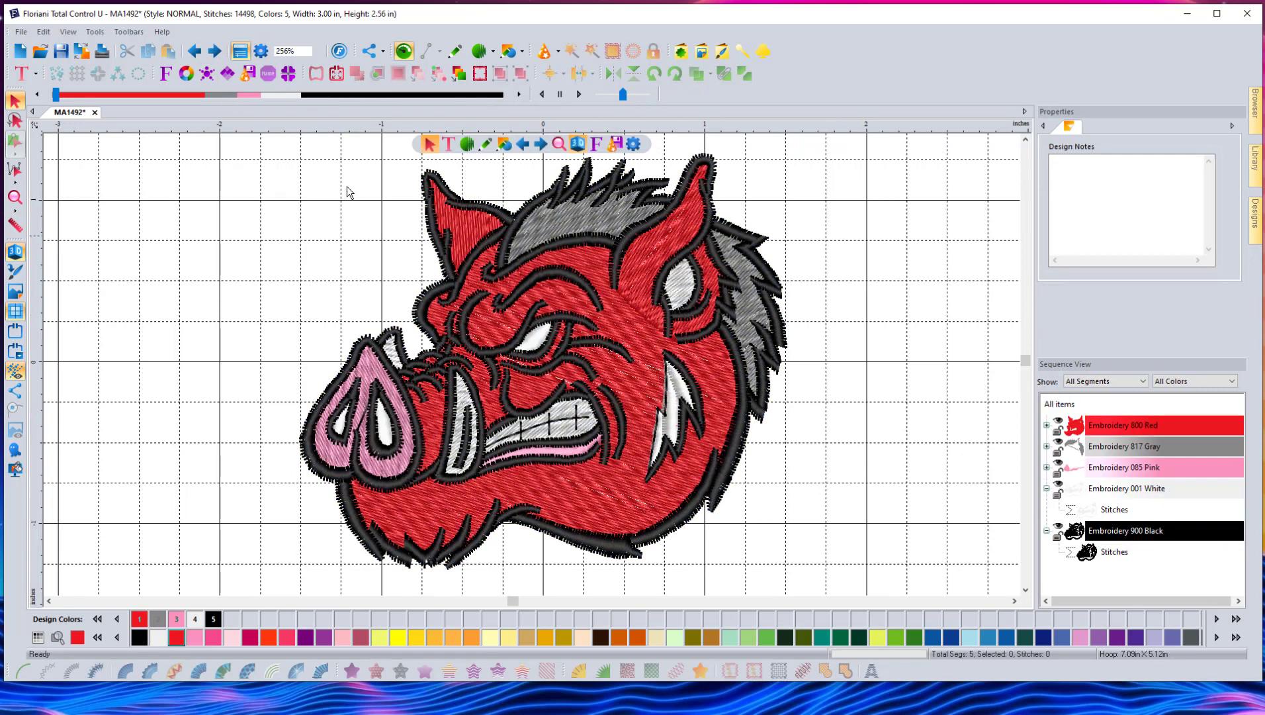
click(260, 51)
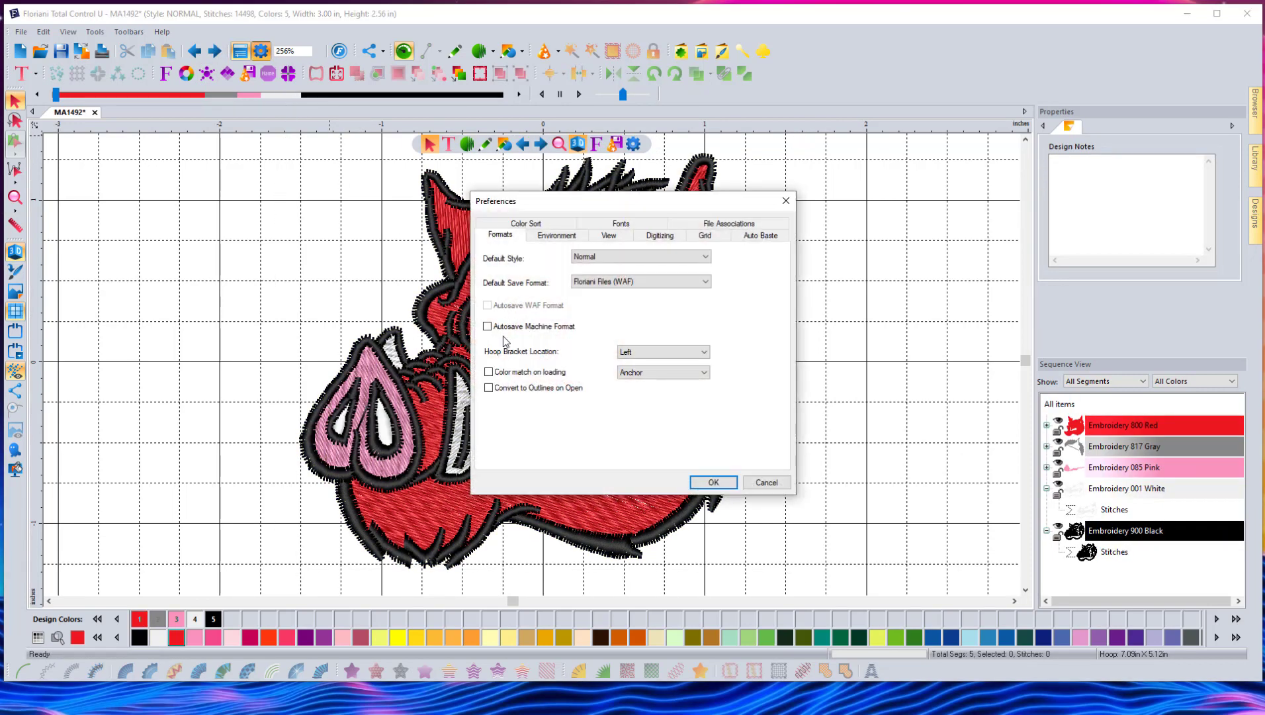
click(658, 236)
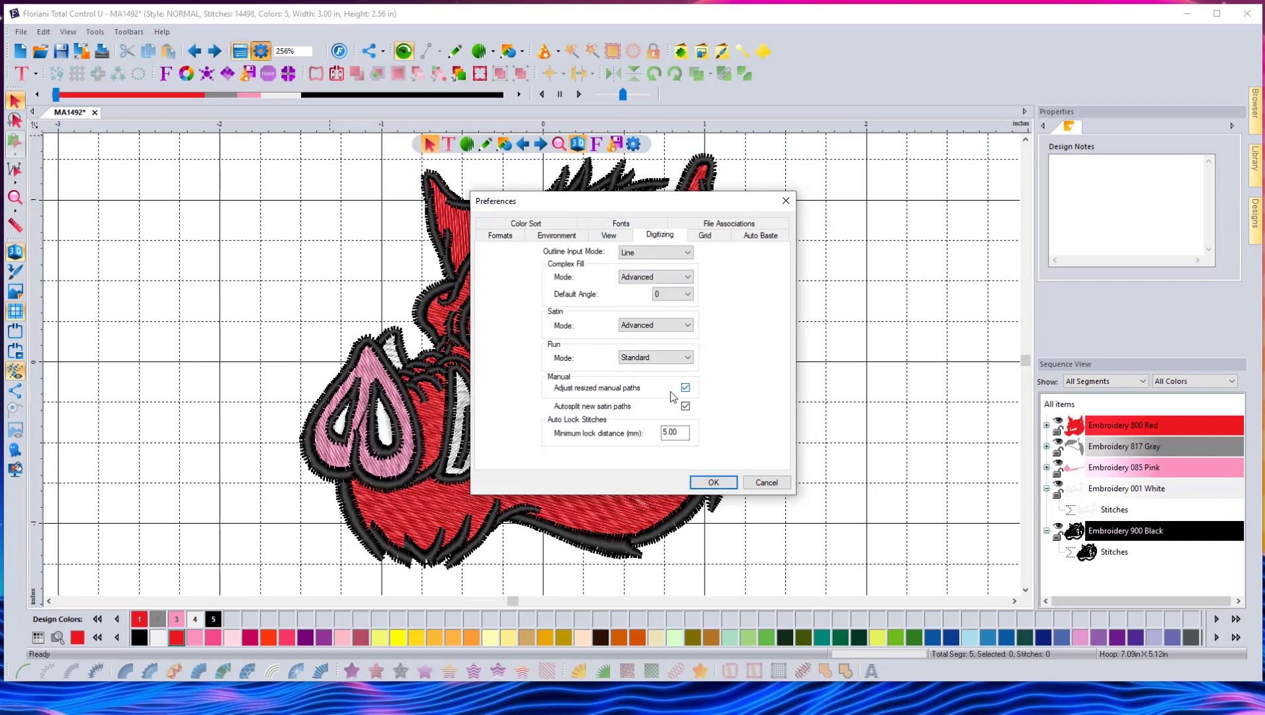
click(713, 482)
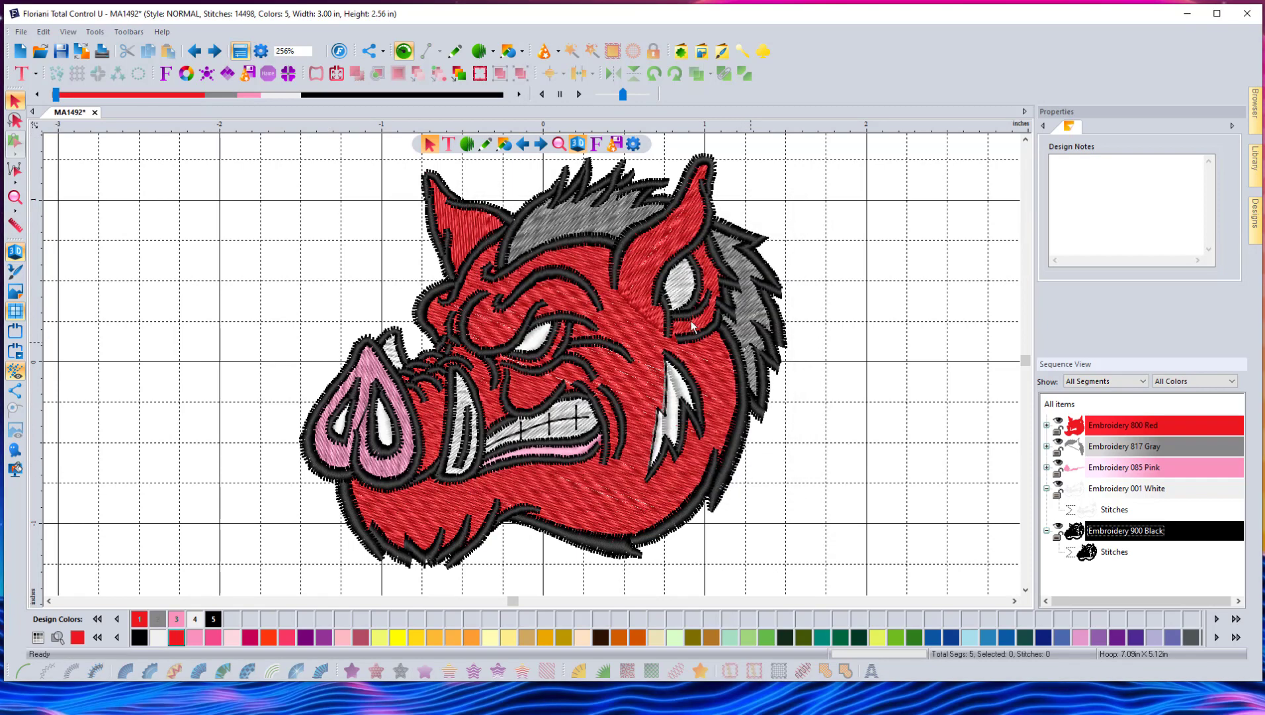
- Convert the whole boar design to outlines with the standard conversion
click(1059, 404)
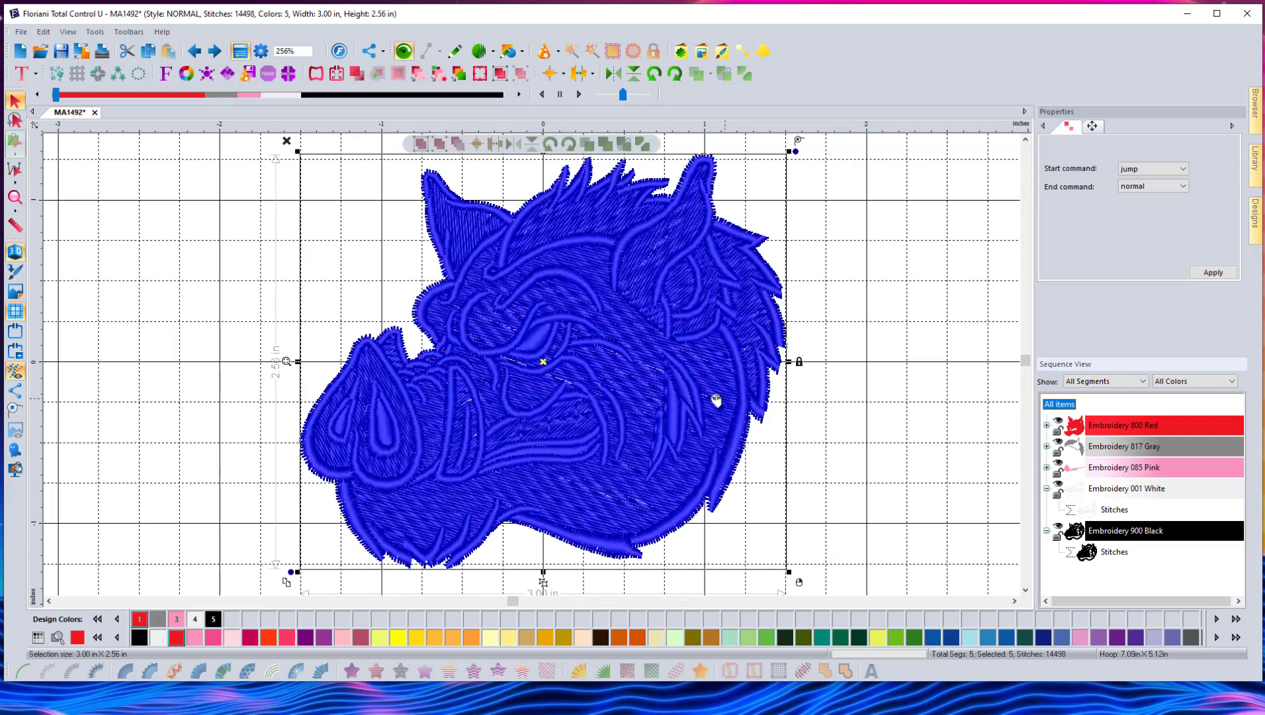
right_click(647, 379)
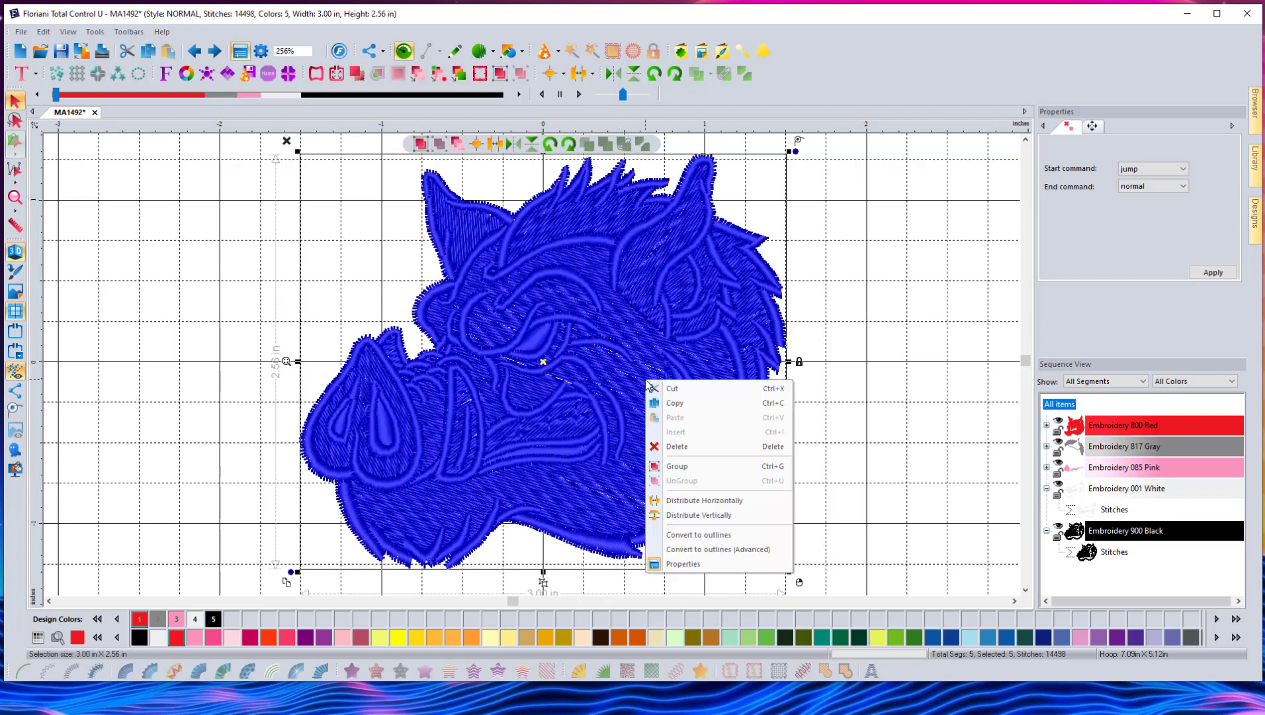
click(748, 540)
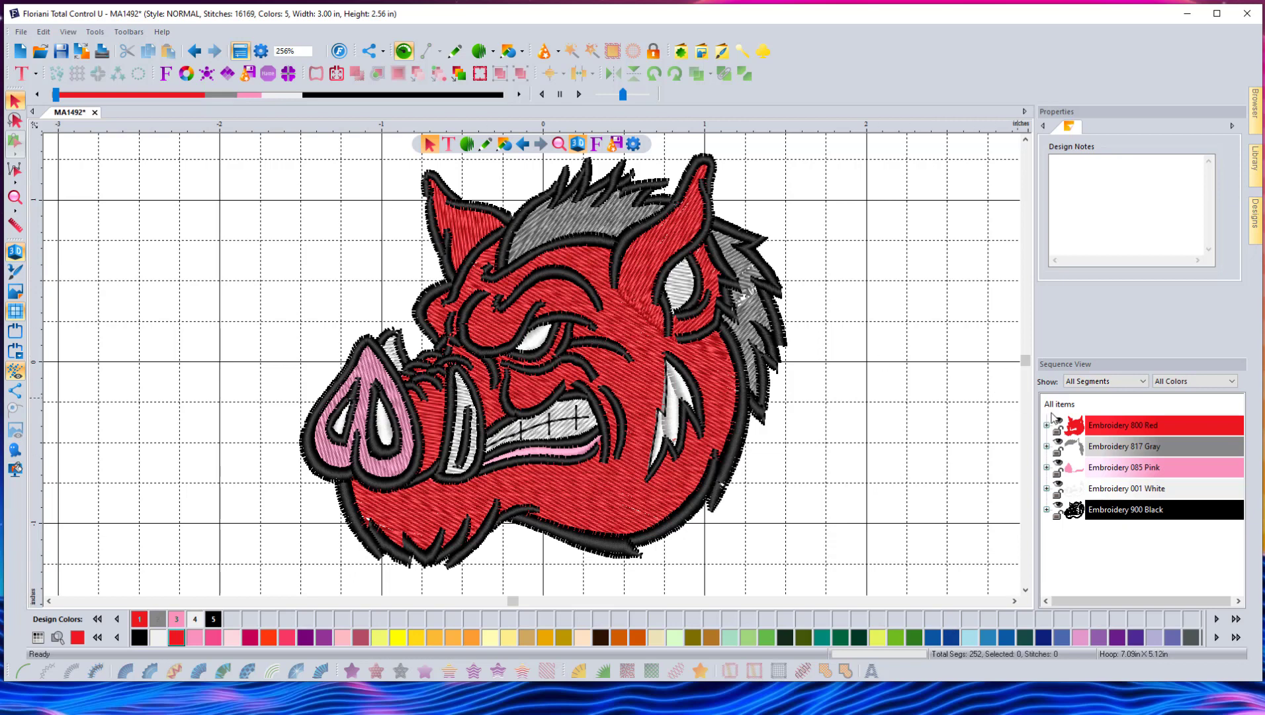
- Select the converted design to check its stitch count, and undo and redo the outline conversion to compare both versions
click(1059, 405)
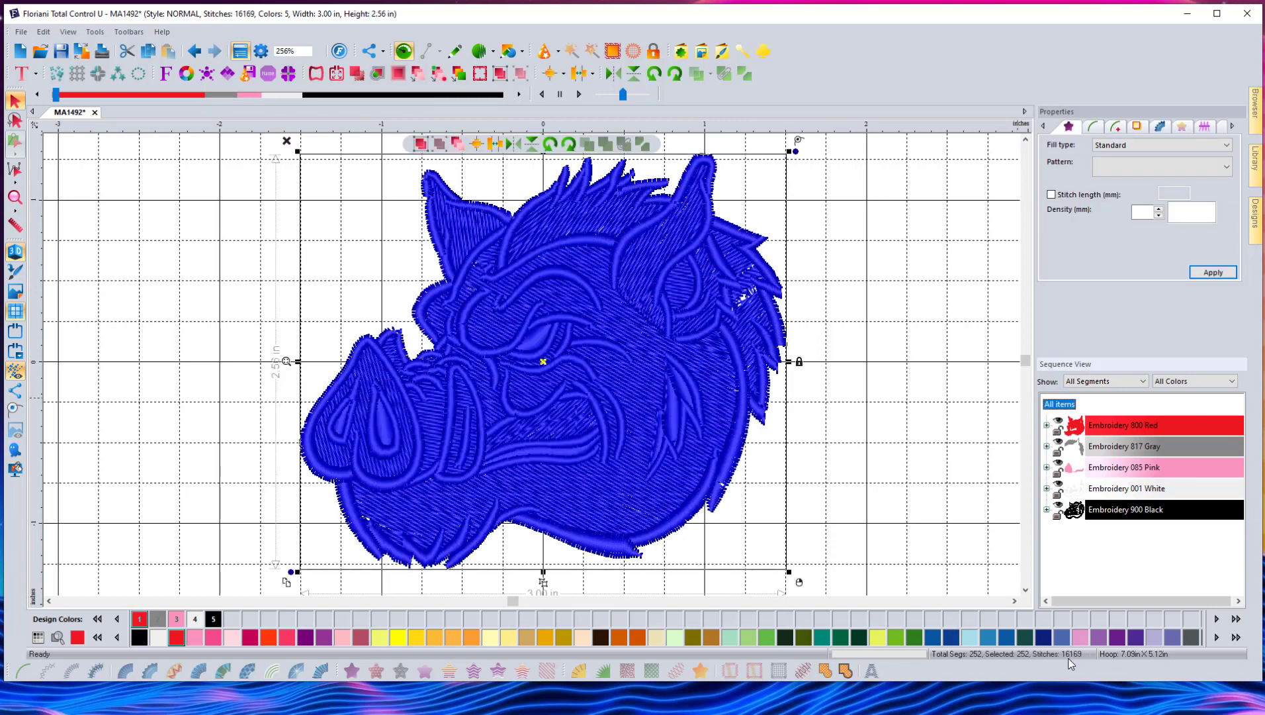
click(196, 55)
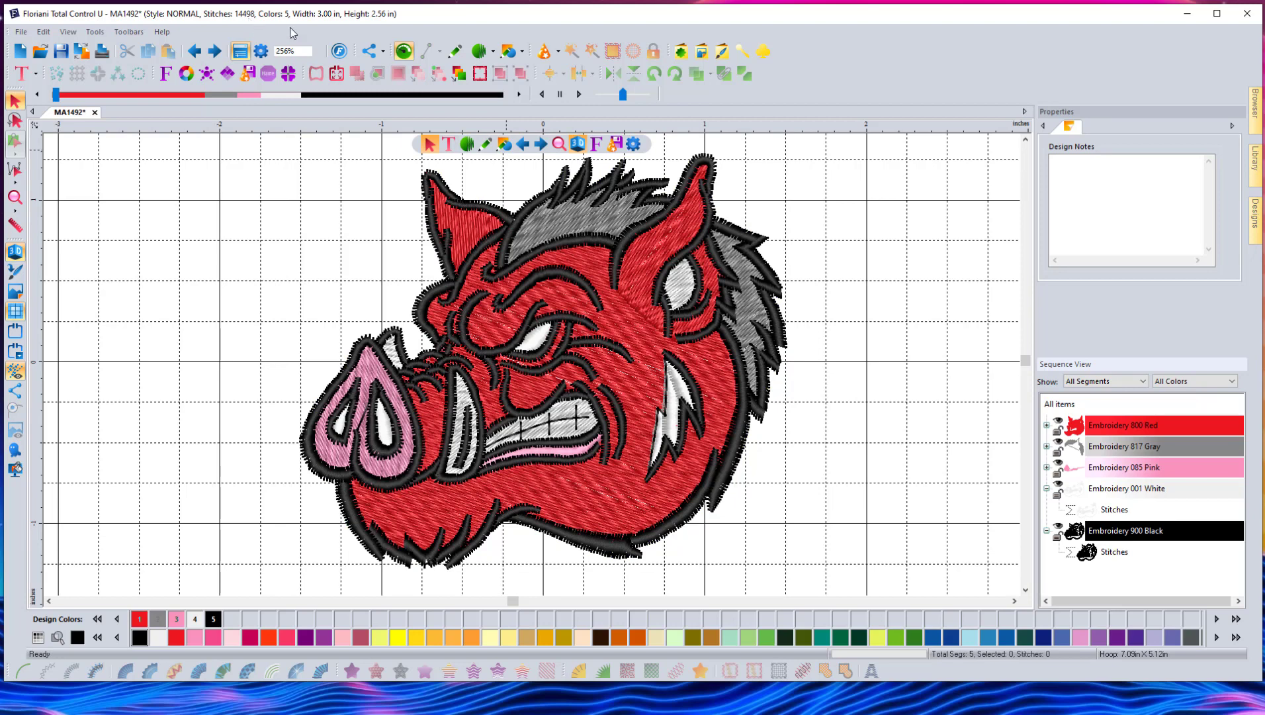
click(214, 51)
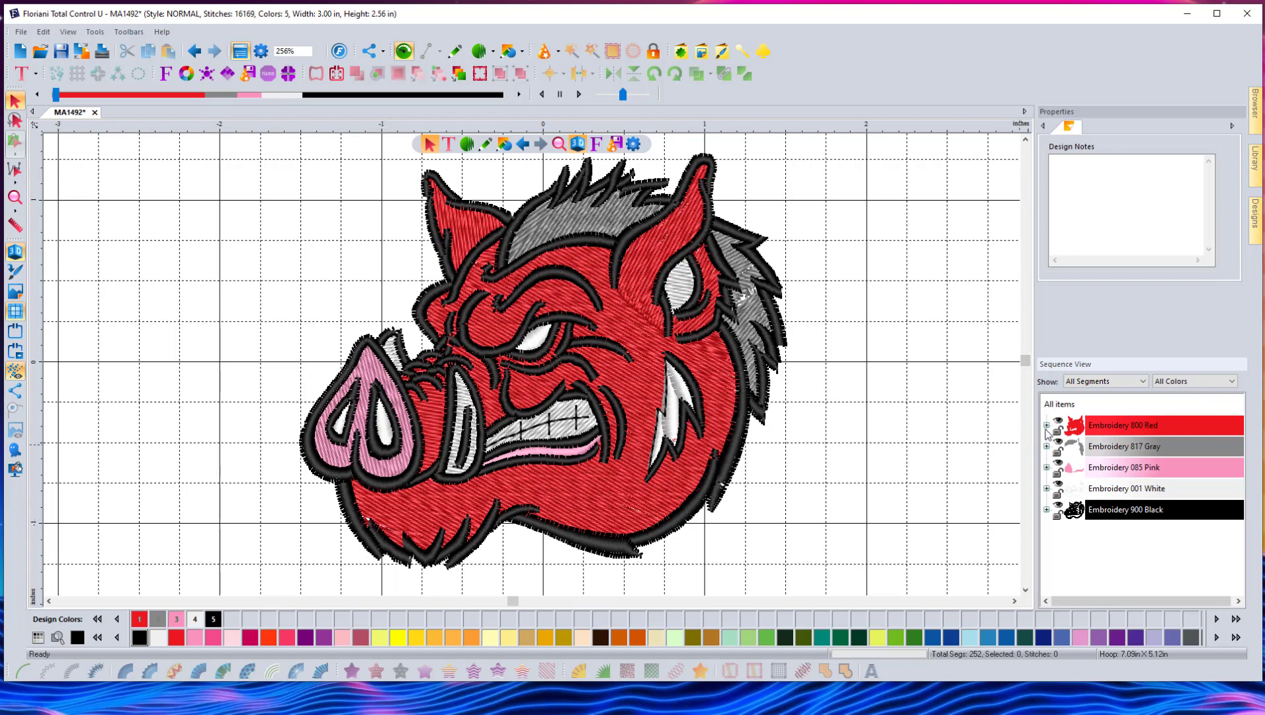
- Expand the red color group and select several of its fill segments to examine their areas and fill properties
click(1046, 425)
click(1112, 468)
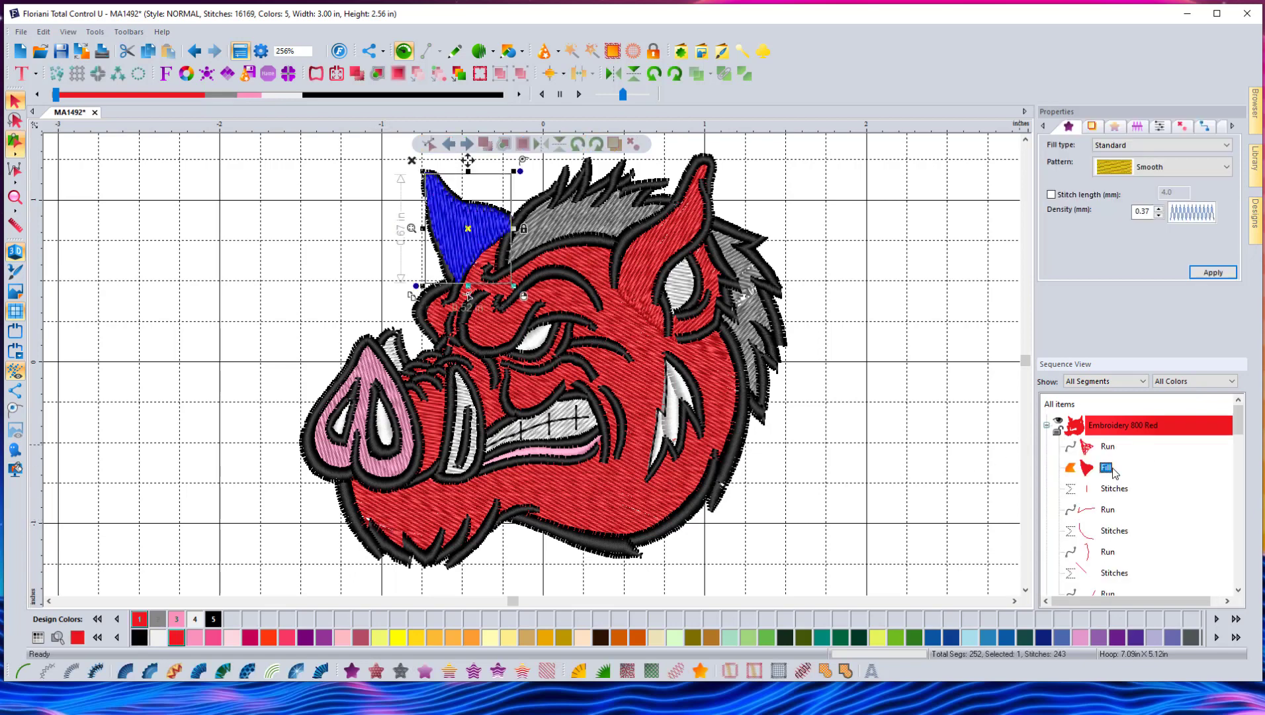
drag(1235, 463, 1236, 533)
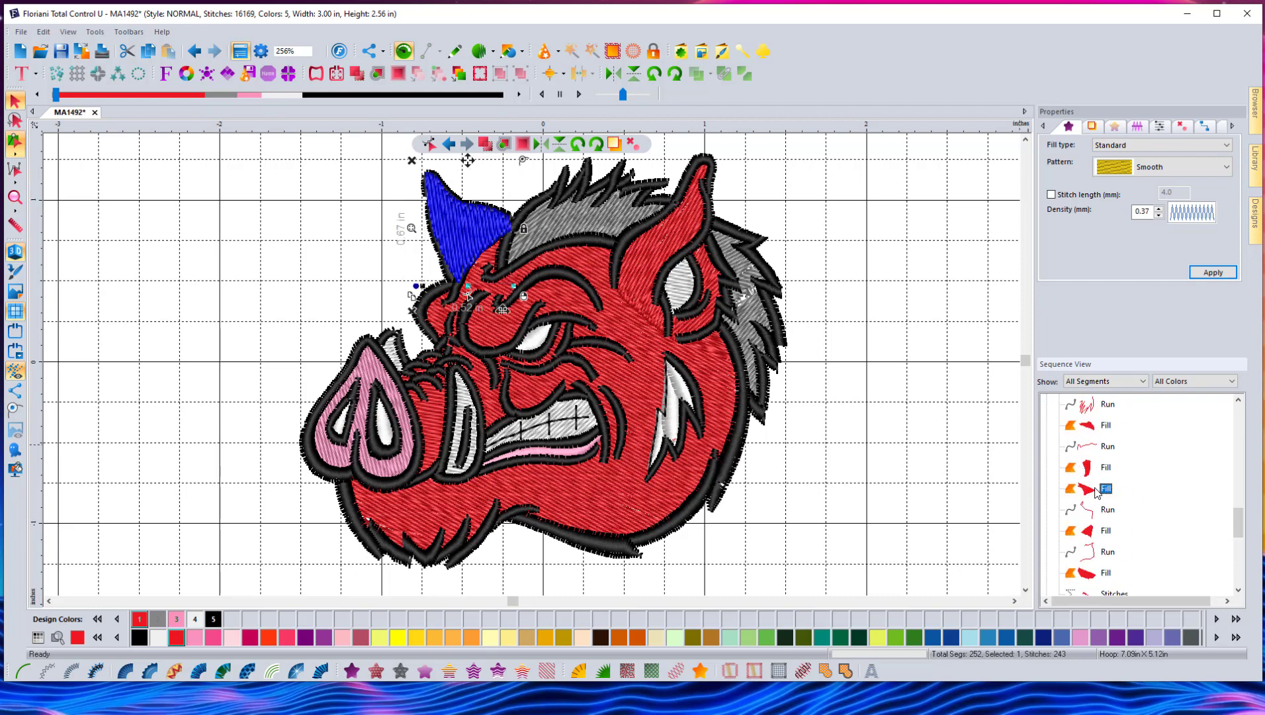
click(1084, 468)
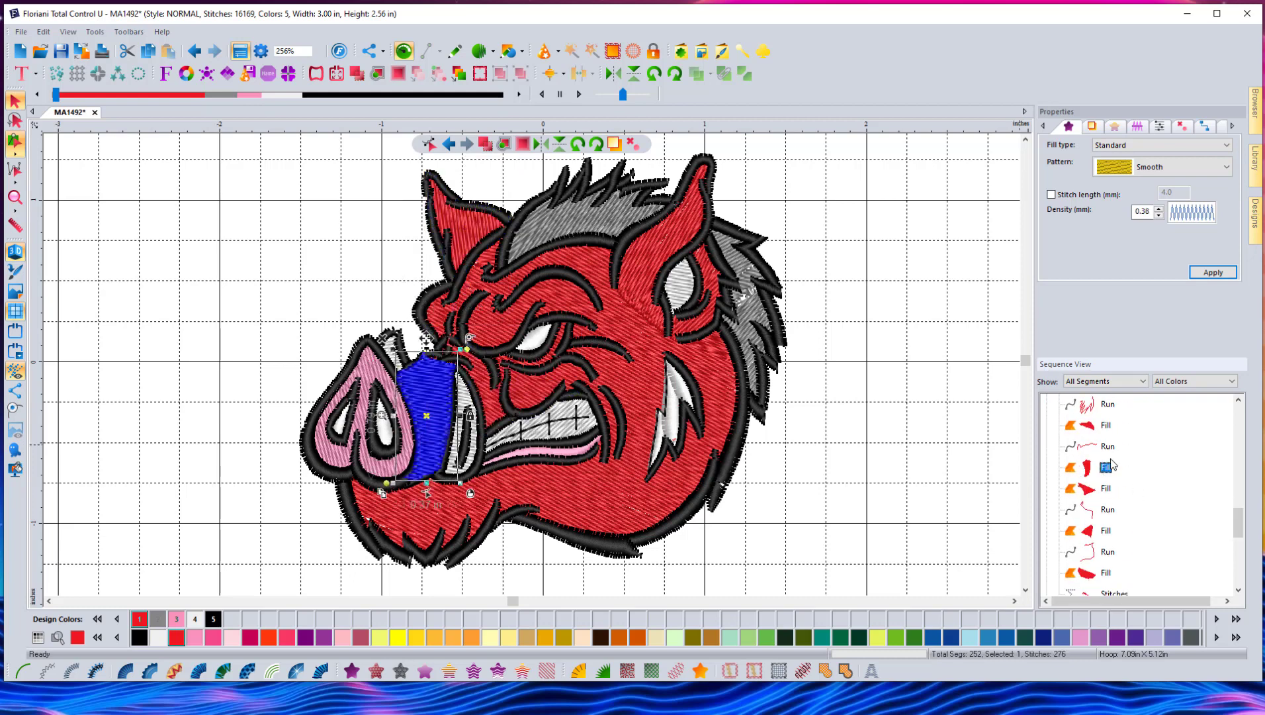
click(1101, 431)
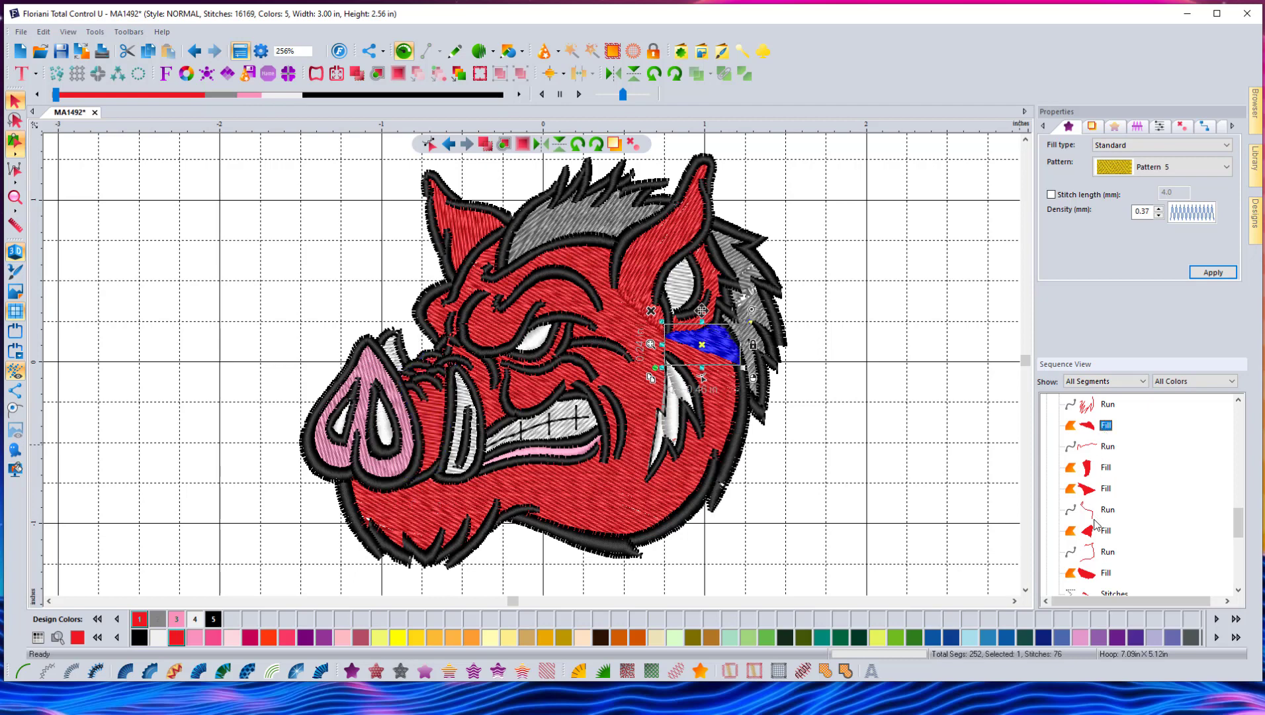
click(1088, 574)
click(267, 528)
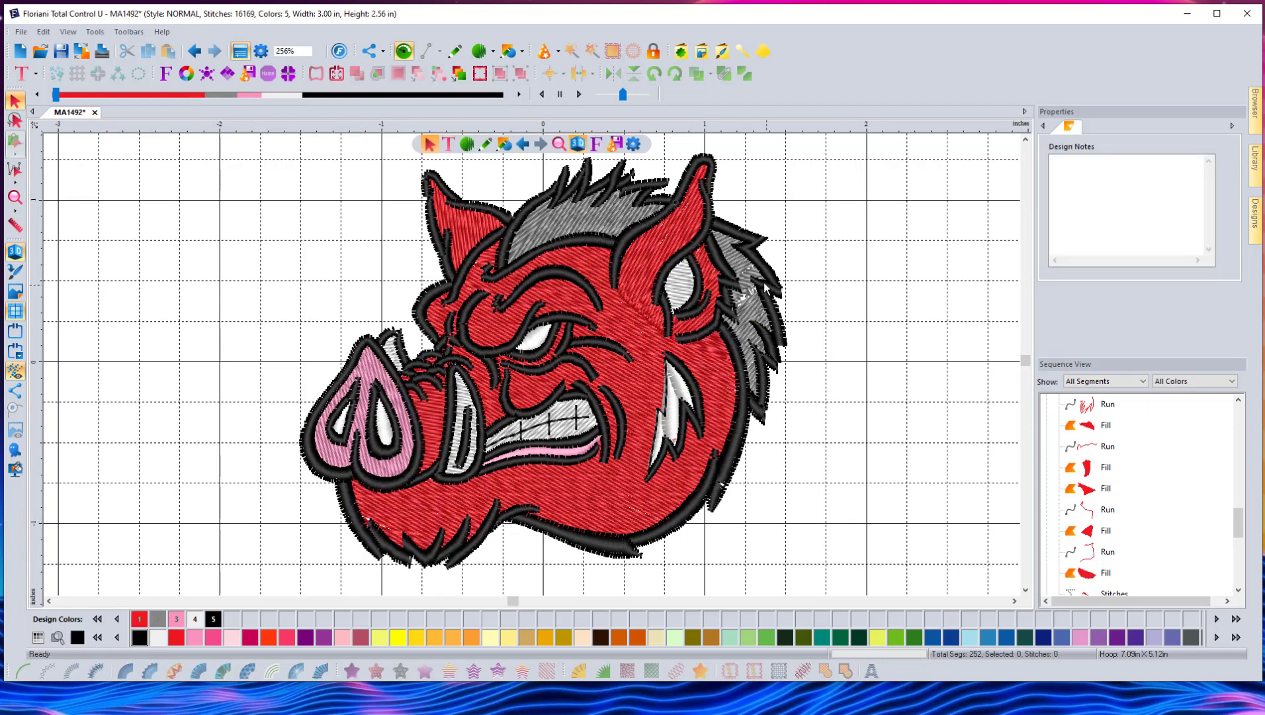
- Expand the gray color group and inspect the large fill segment in the boar's mane
drag(1240, 532, 1238, 583)
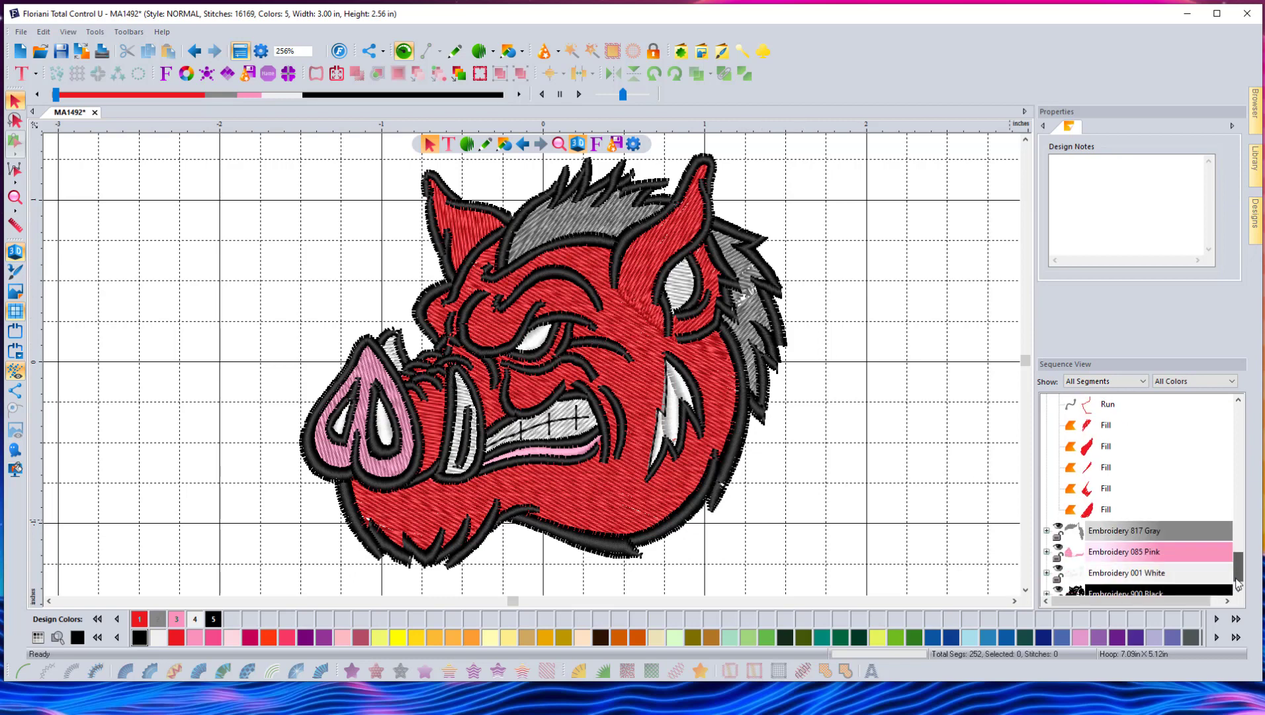
click(1047, 510)
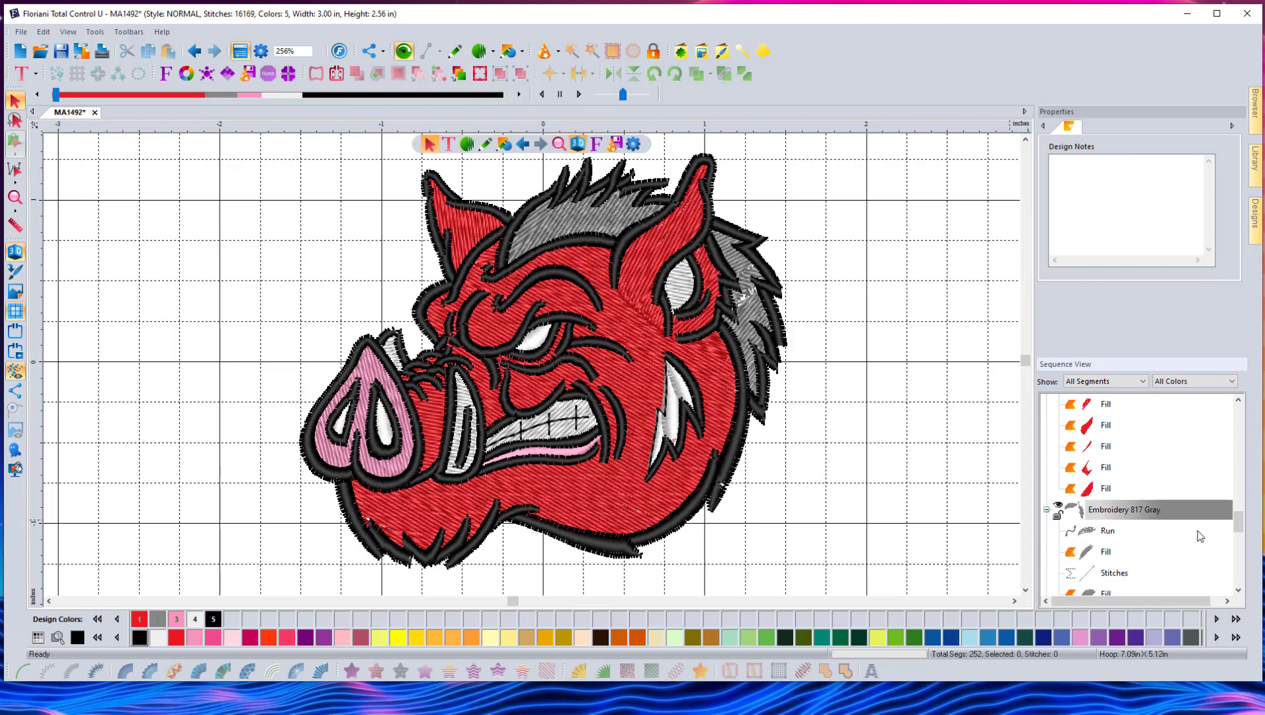
drag(1239, 523, 1239, 534)
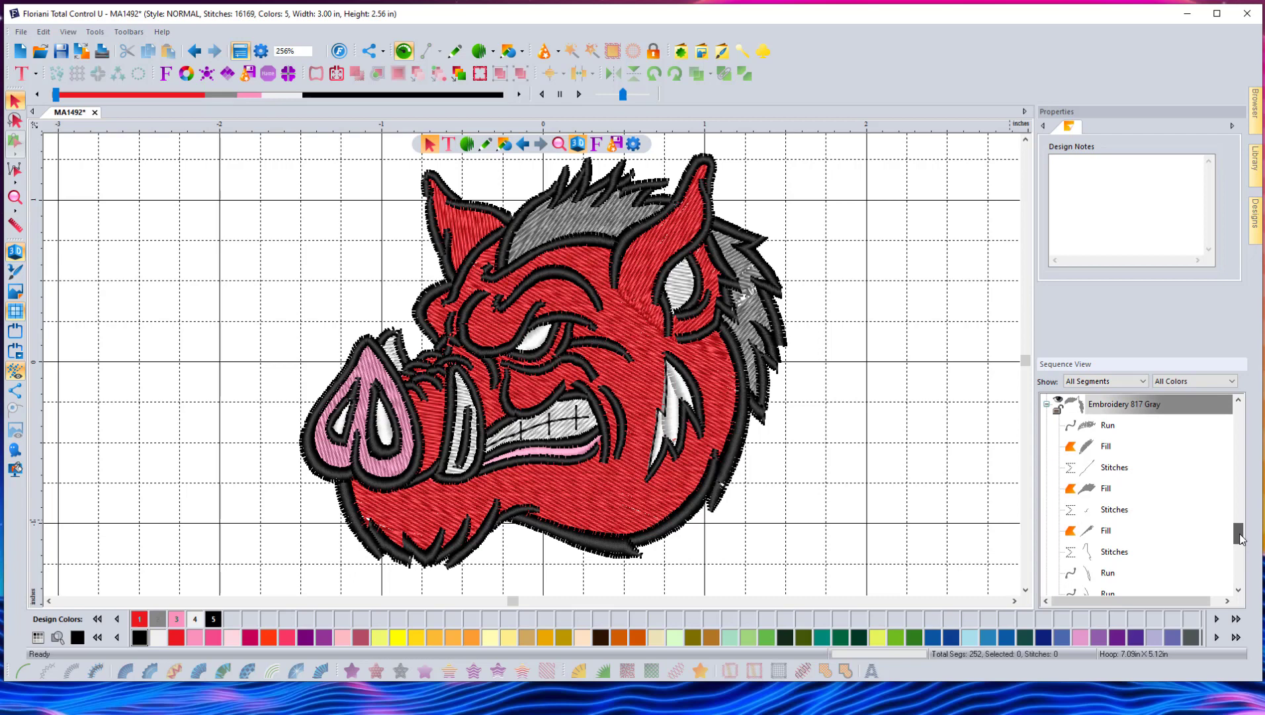
click(1112, 491)
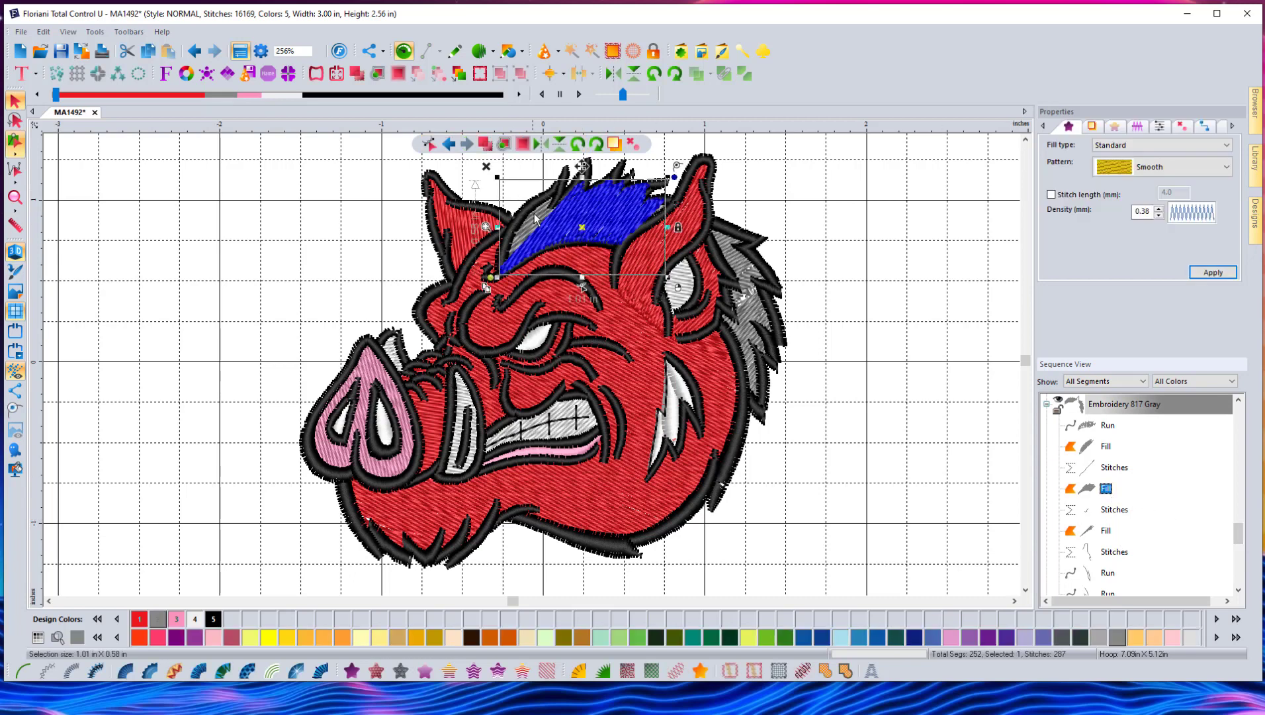
key(Escape)
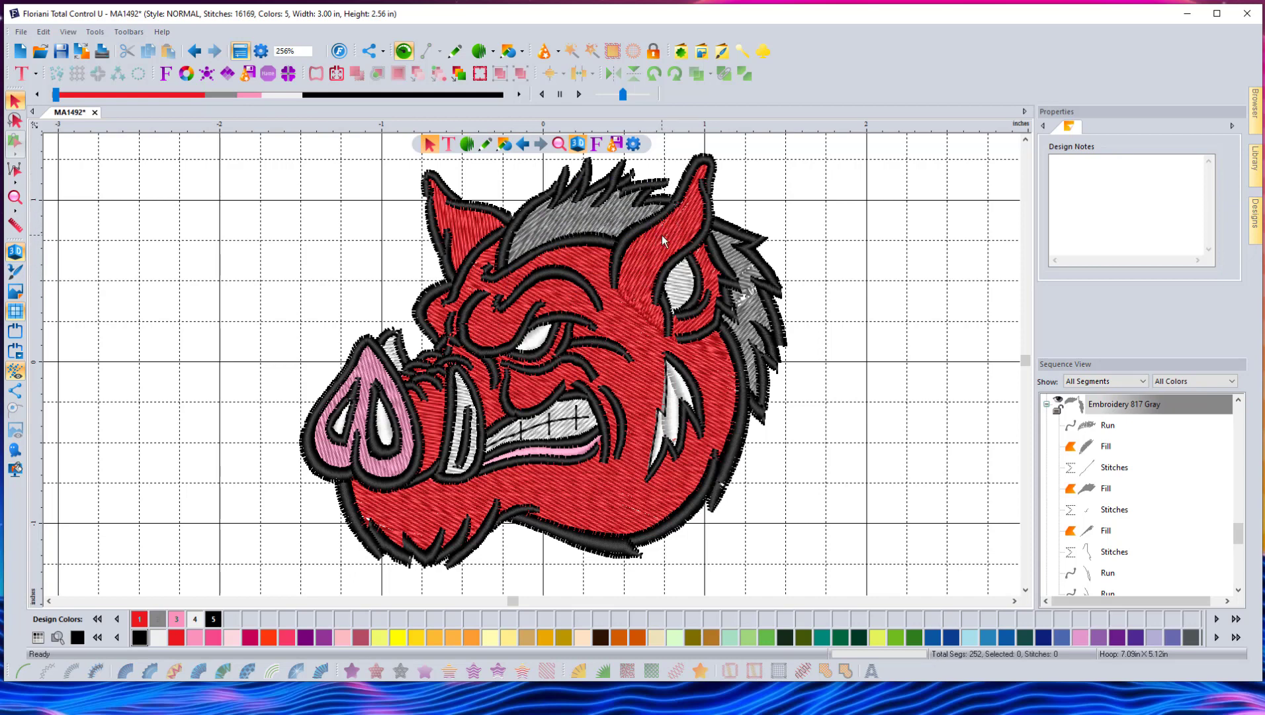
- Undo the outline conversion and the change before it, and bring the whole boar back into view
click(194, 53)
click(194, 52)
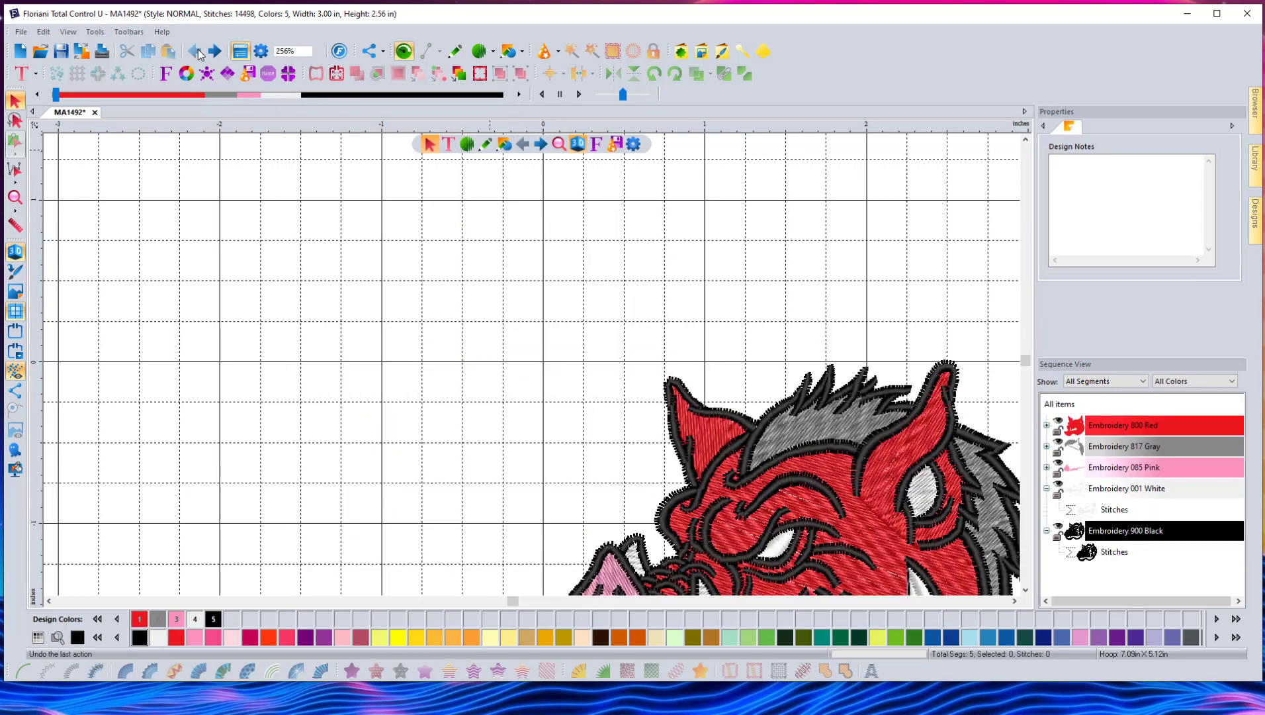
click(305, 51)
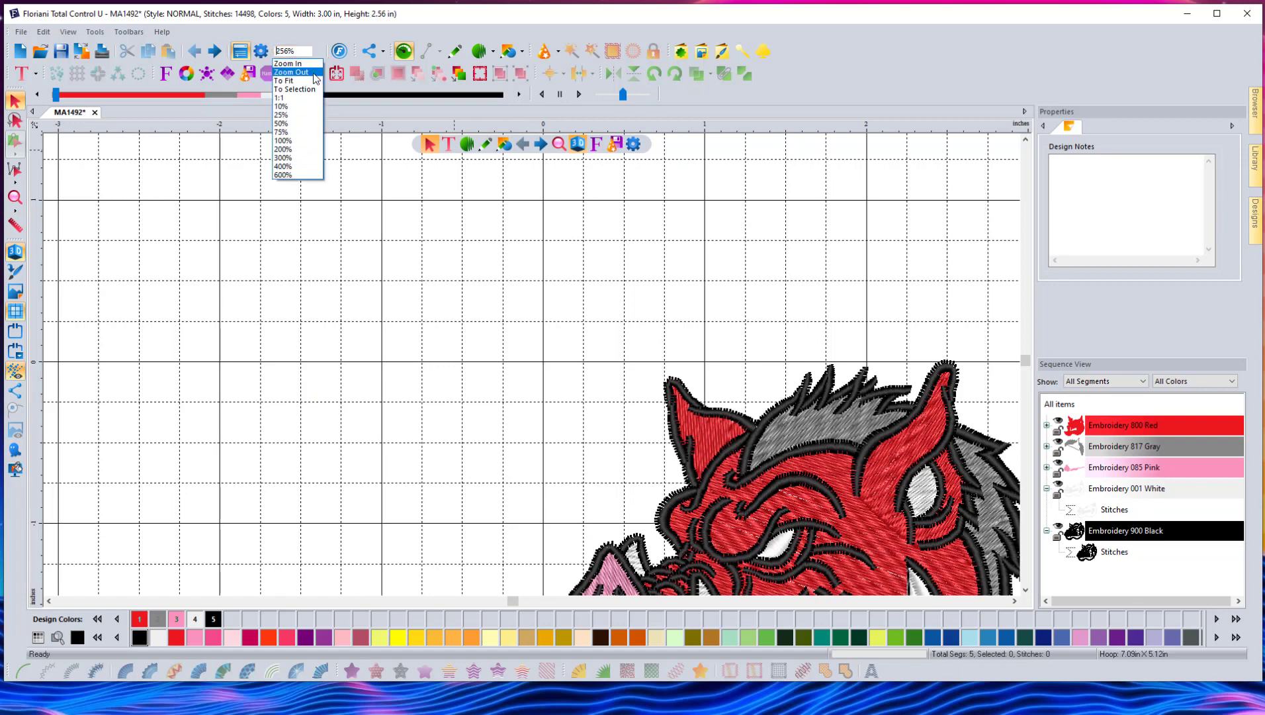
click(291, 64)
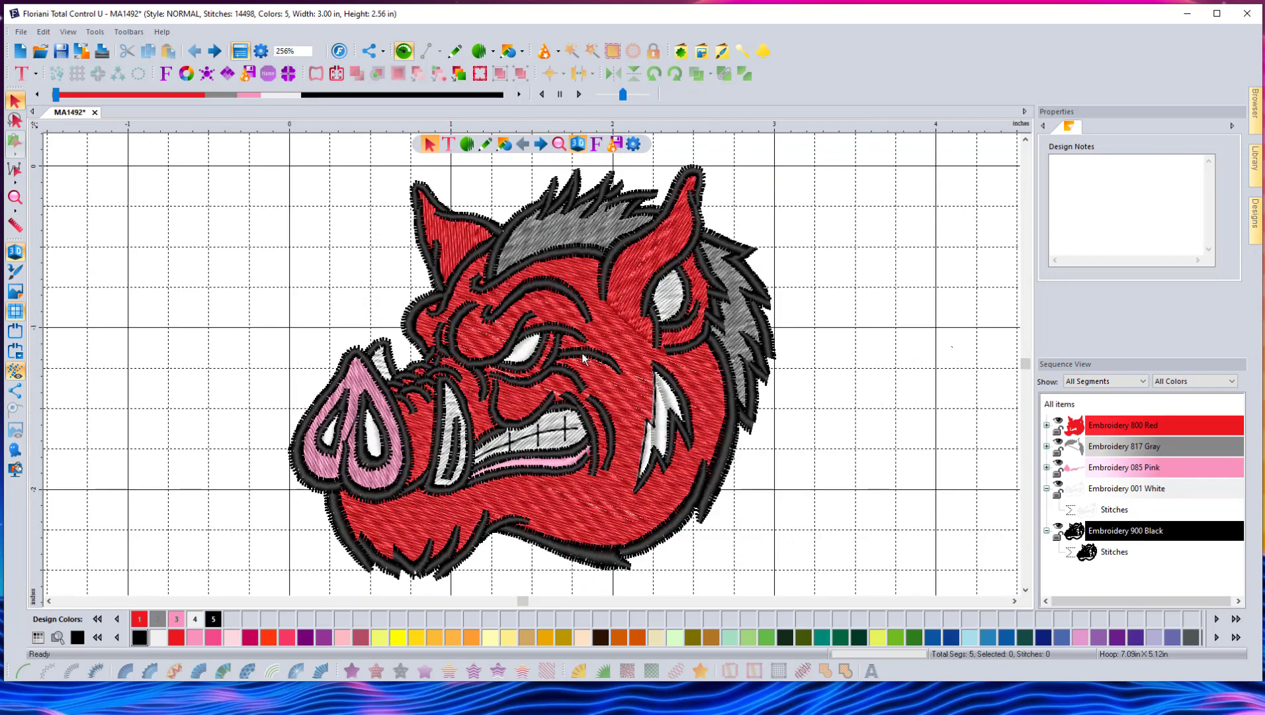
- Convert the whole boar design to outlines with the advanced conversion, enabling Merge Fills and leaving Remove Underlay at None
click(1061, 404)
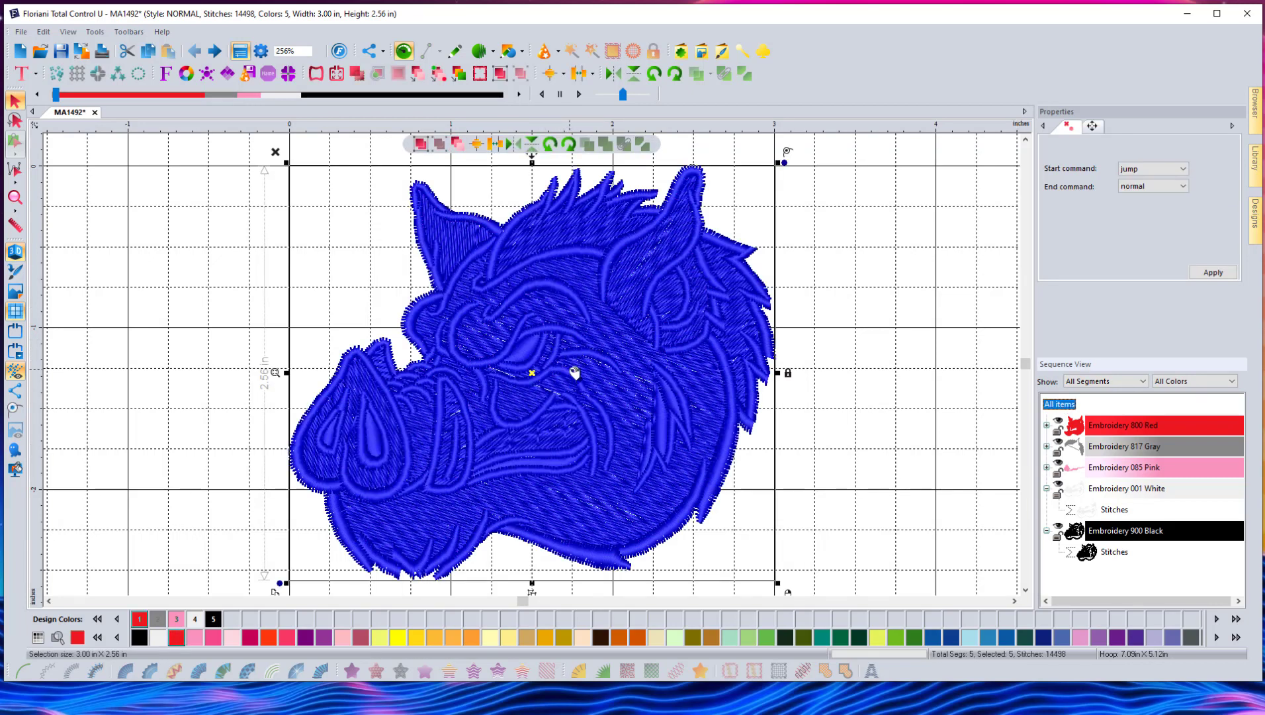
right_click(586, 335)
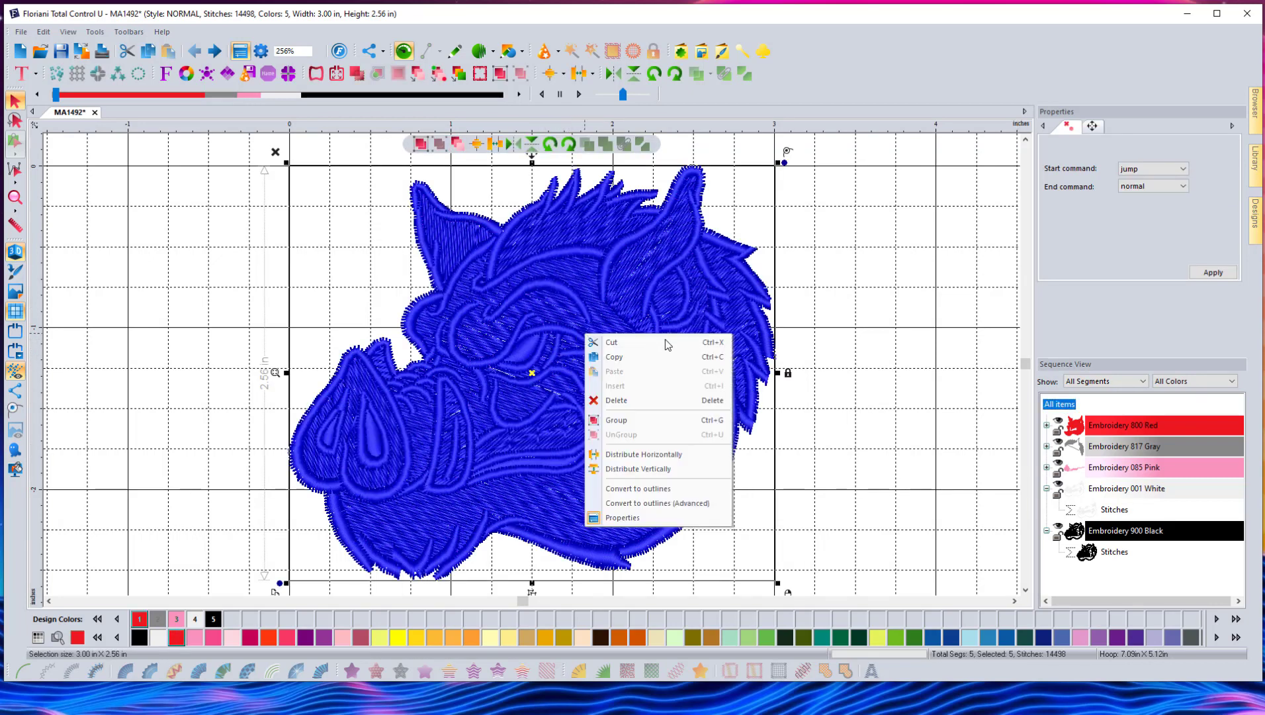
click(659, 504)
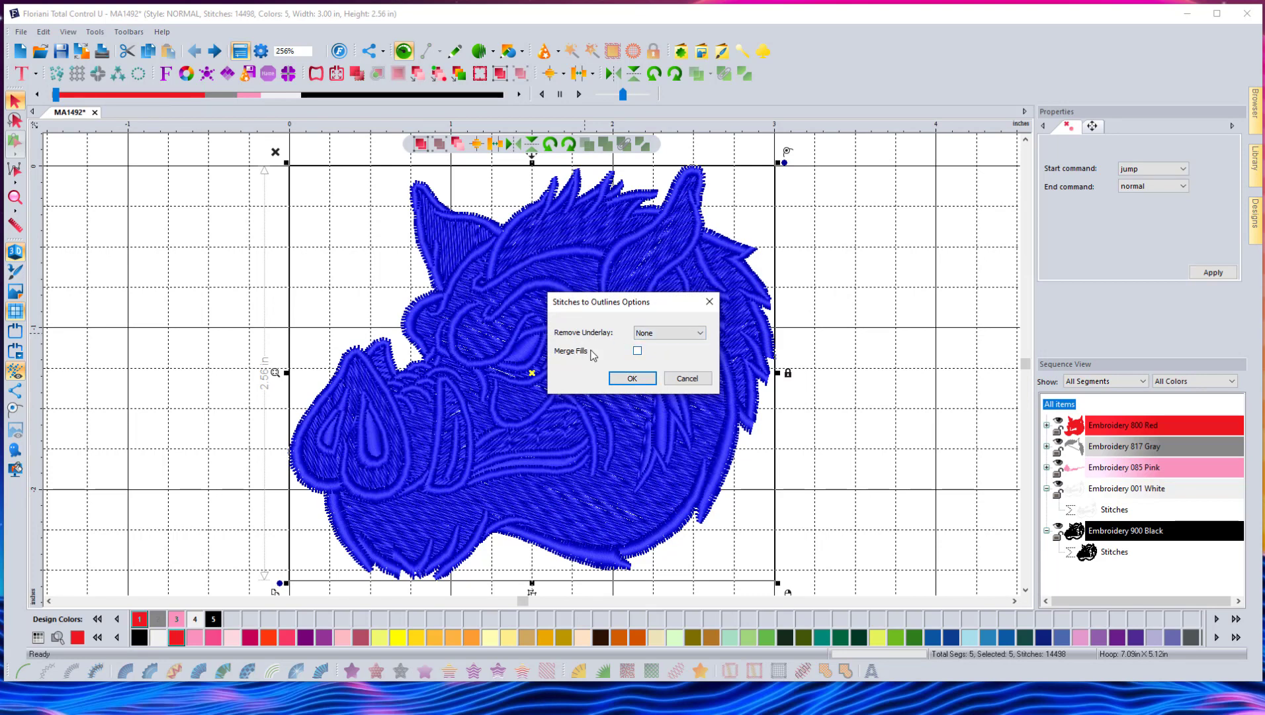
click(638, 352)
click(633, 379)
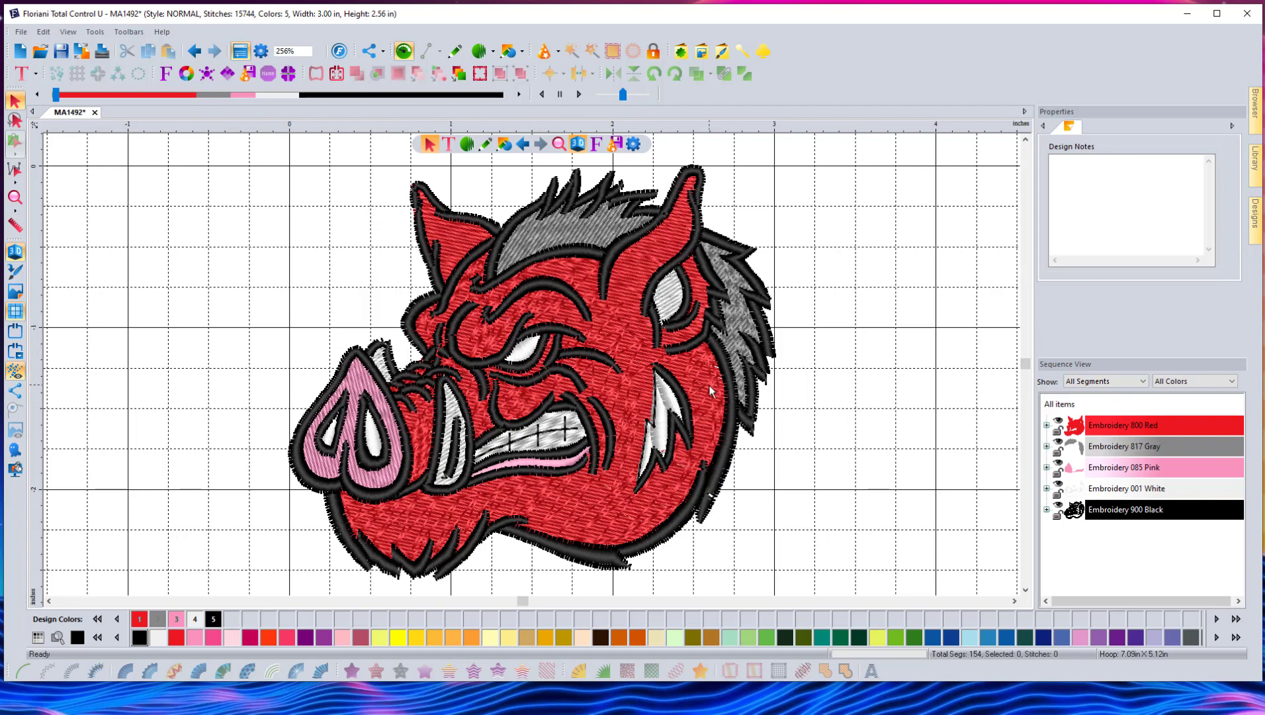
- Expand the red color group and select its two run segments to examine the underlay they cover
click(1047, 424)
click(1102, 447)
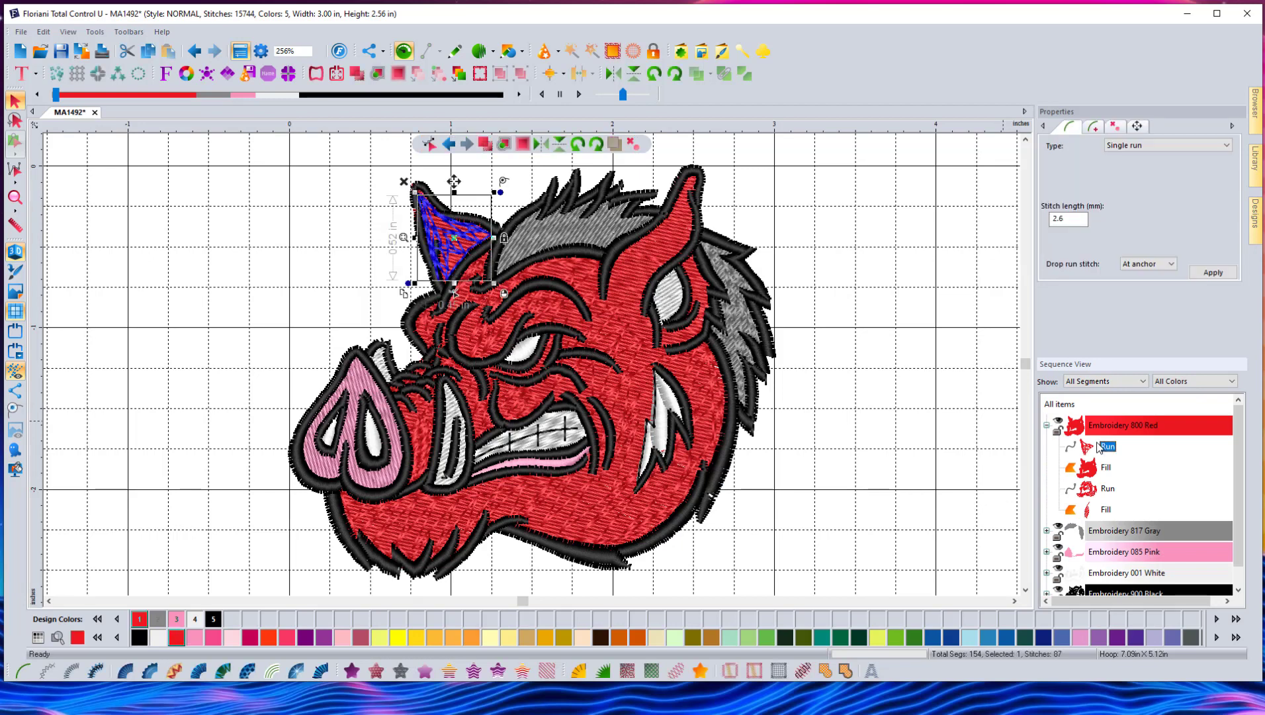
click(1107, 489)
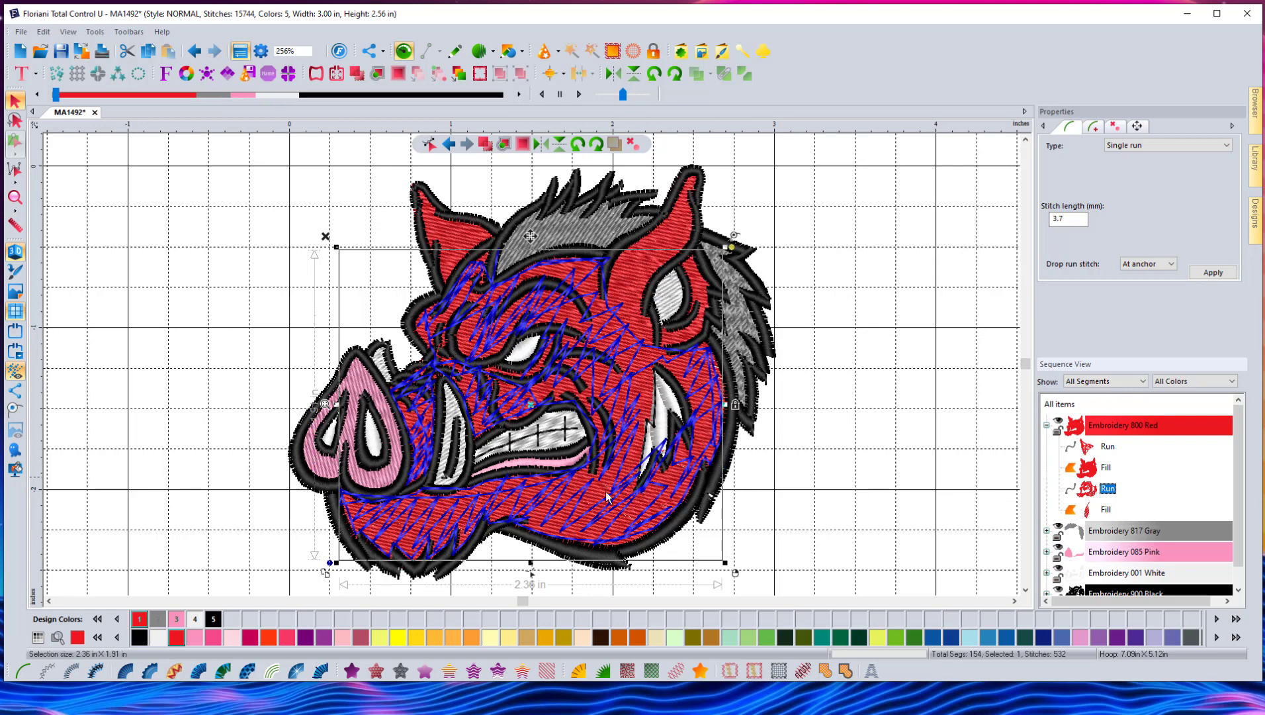
click(922, 398)
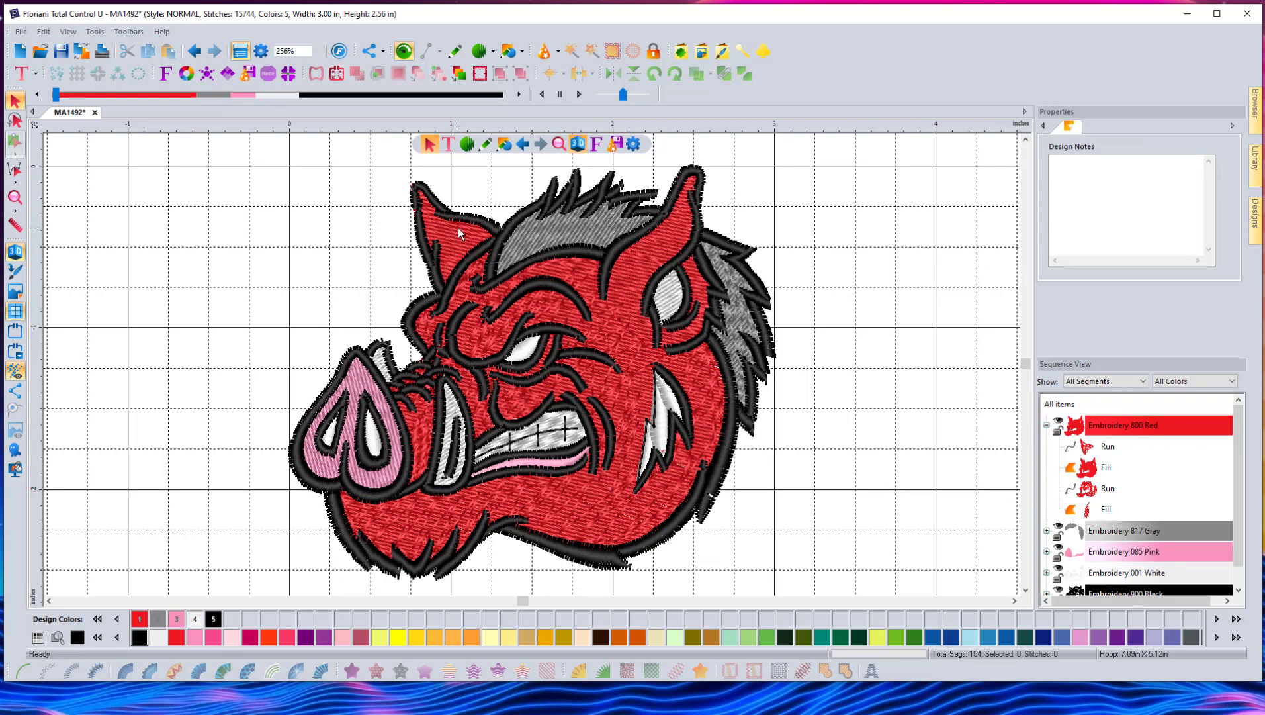
click(1108, 488)
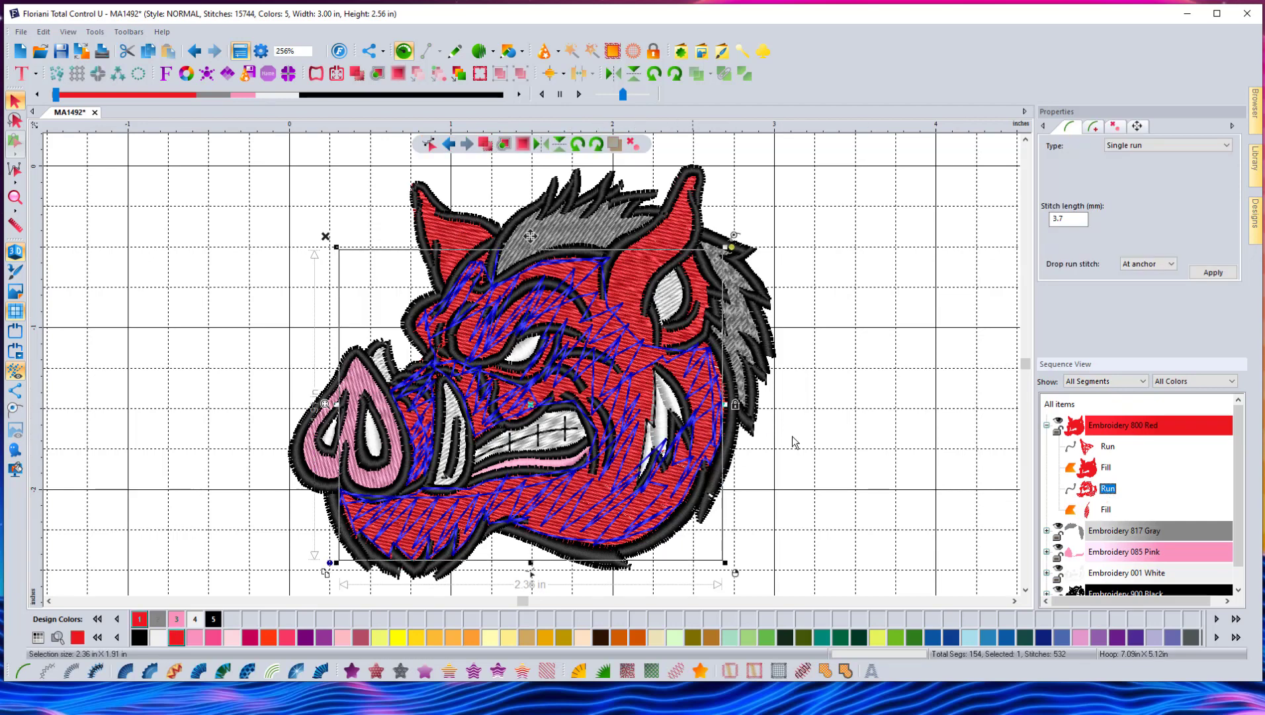
click(898, 442)
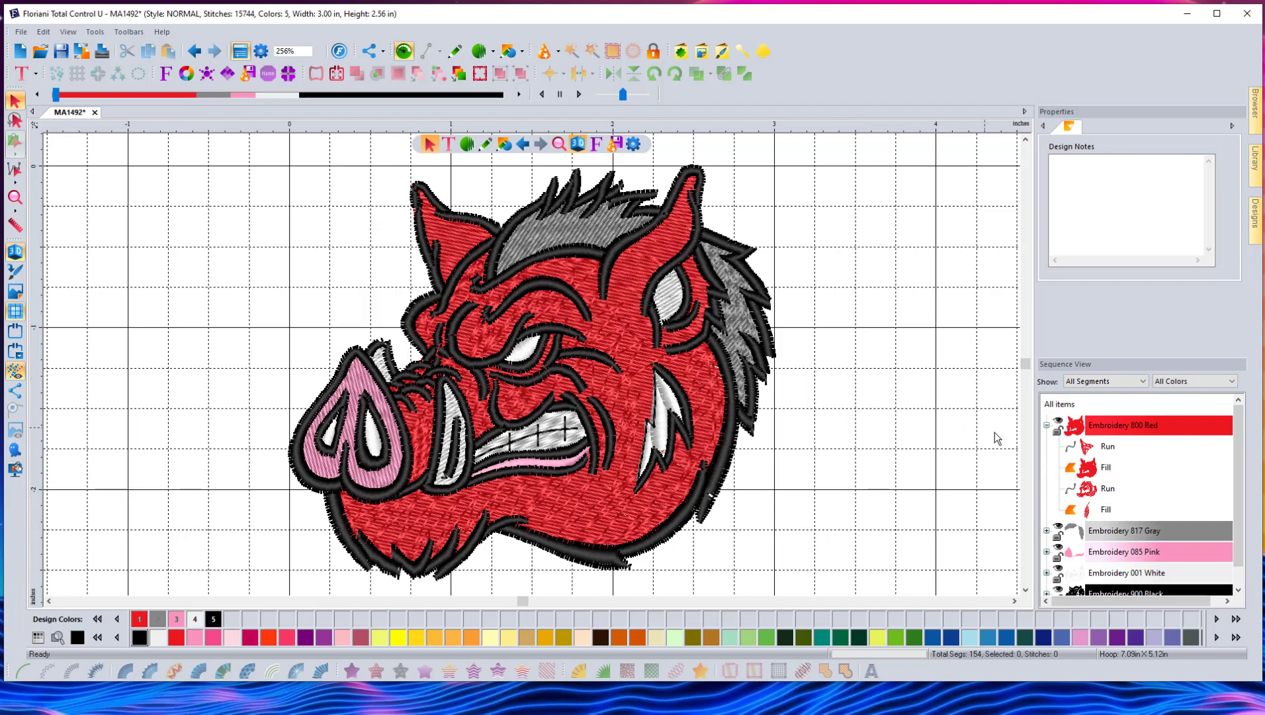
- Reorder the red segments so both runs sew before the fills and the small snout fill precedes the large head fill
drag(1109, 489, 1105, 451)
mouse_move(1104, 510)
mouse_down()
mouse_move(1101, 481)
mouse_move(1104, 491)
mouse_up()
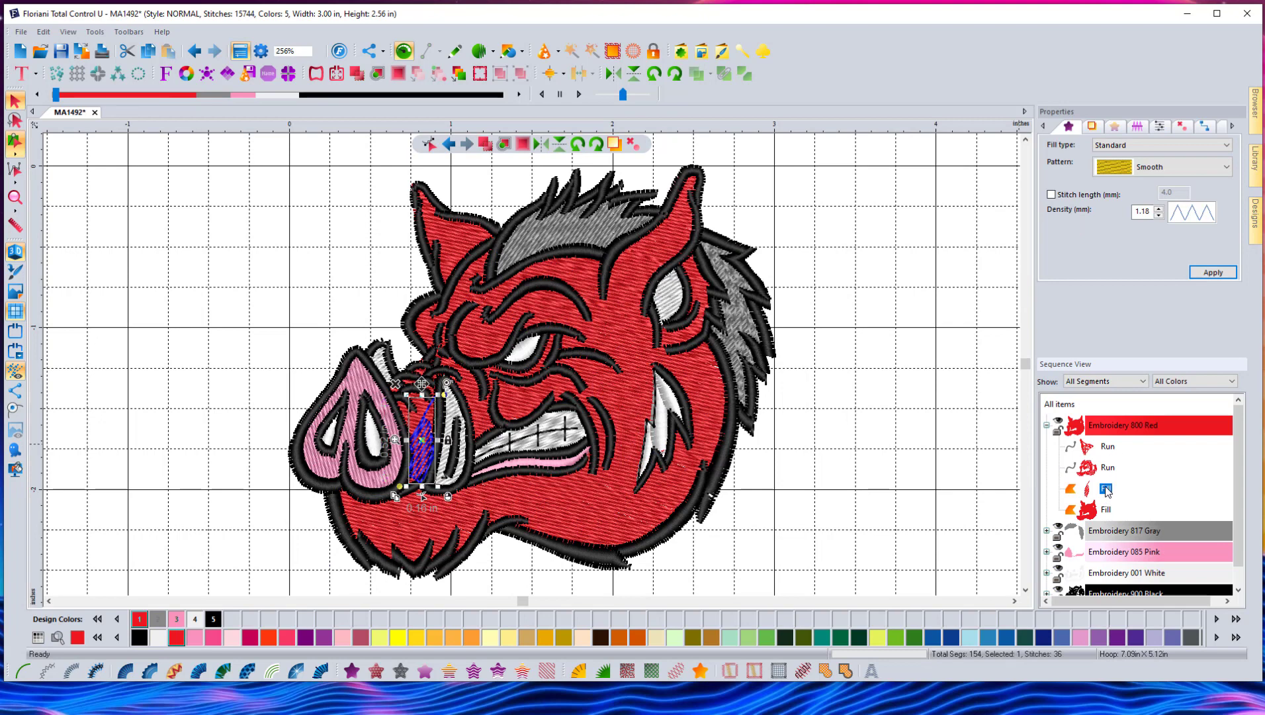
click(963, 502)
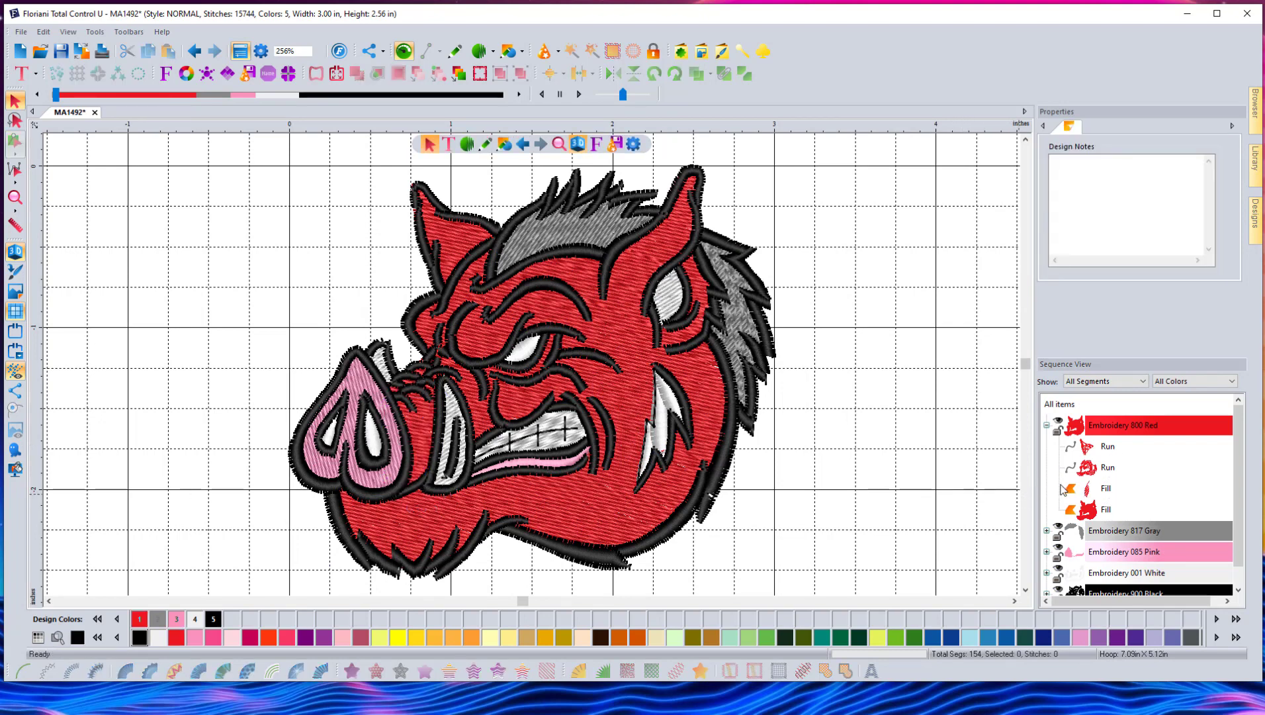
click(1100, 511)
click(827, 511)
- Scale the whole boar design to 80 percent of its size with the aspect ratio maintained
click(1061, 405)
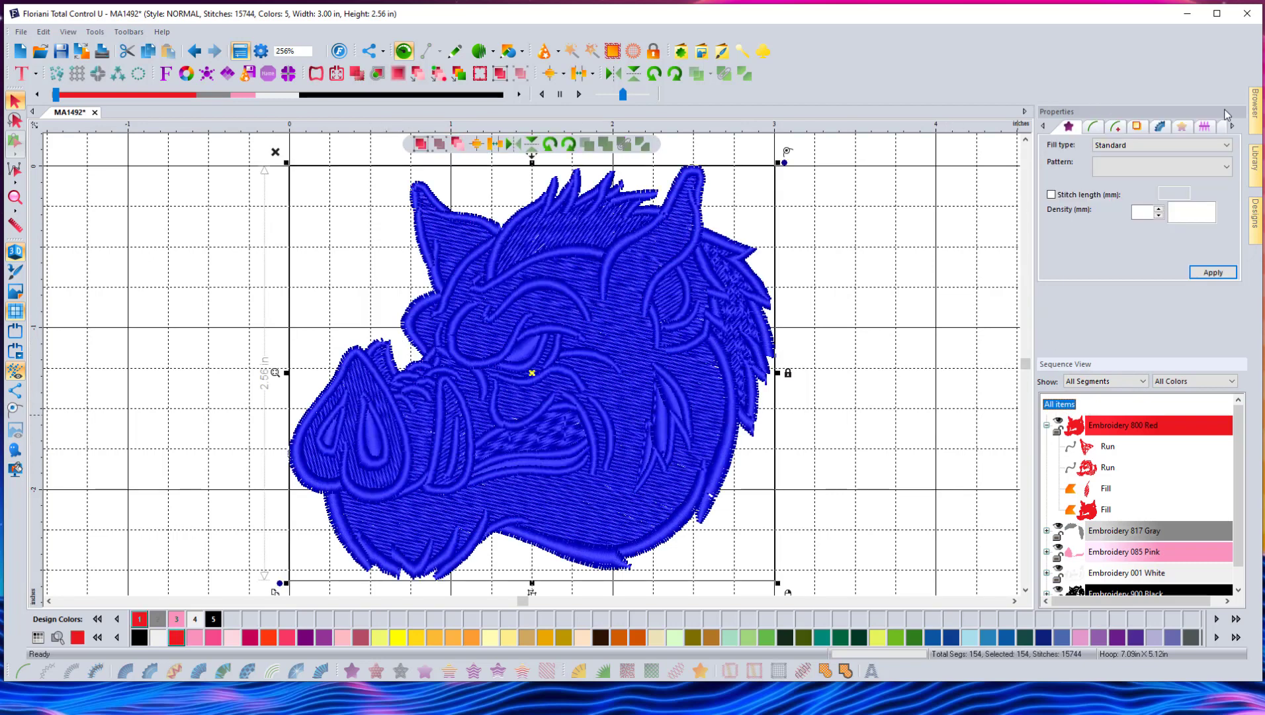
click(1235, 127)
click(1206, 128)
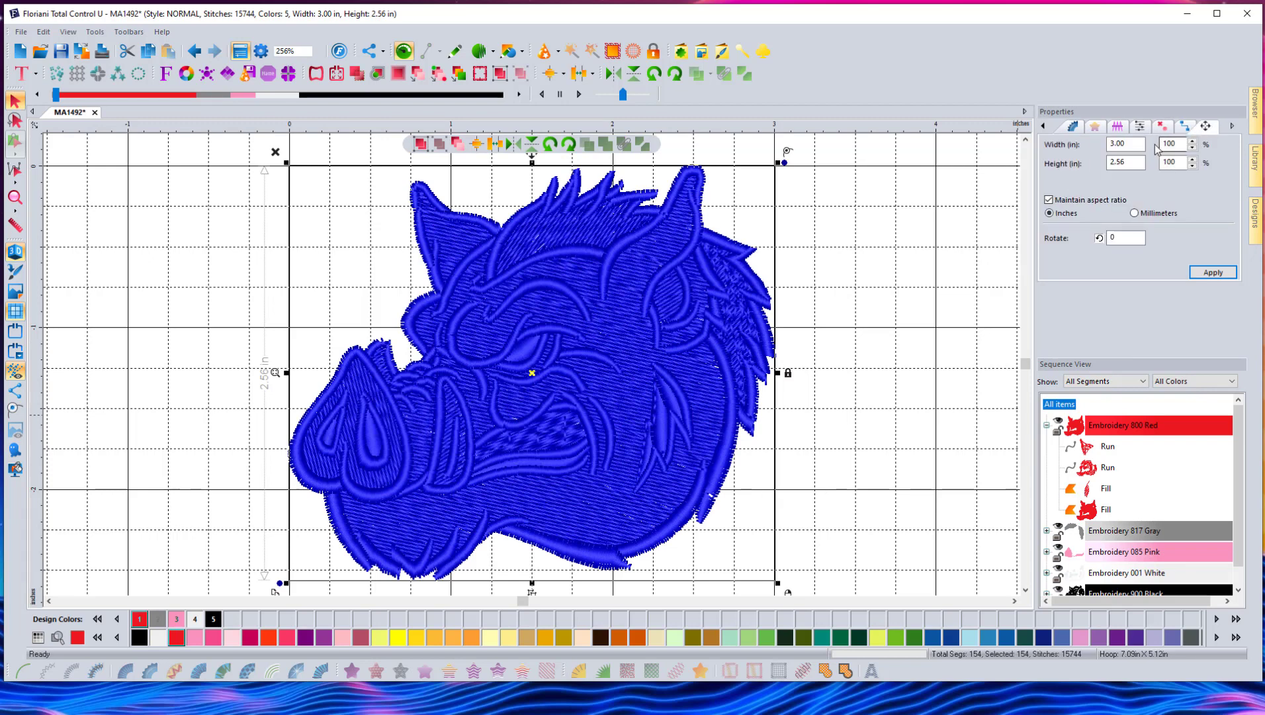
double_click(1179, 143)
text(80)
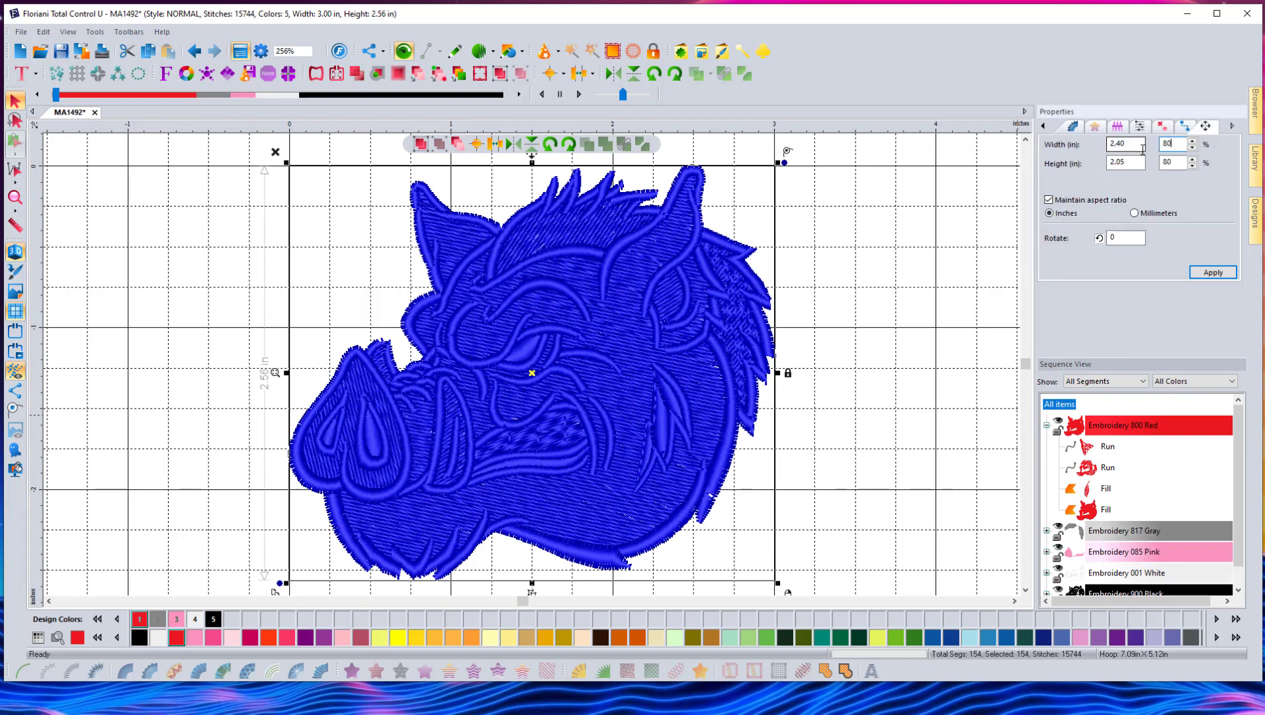
click(1234, 274)
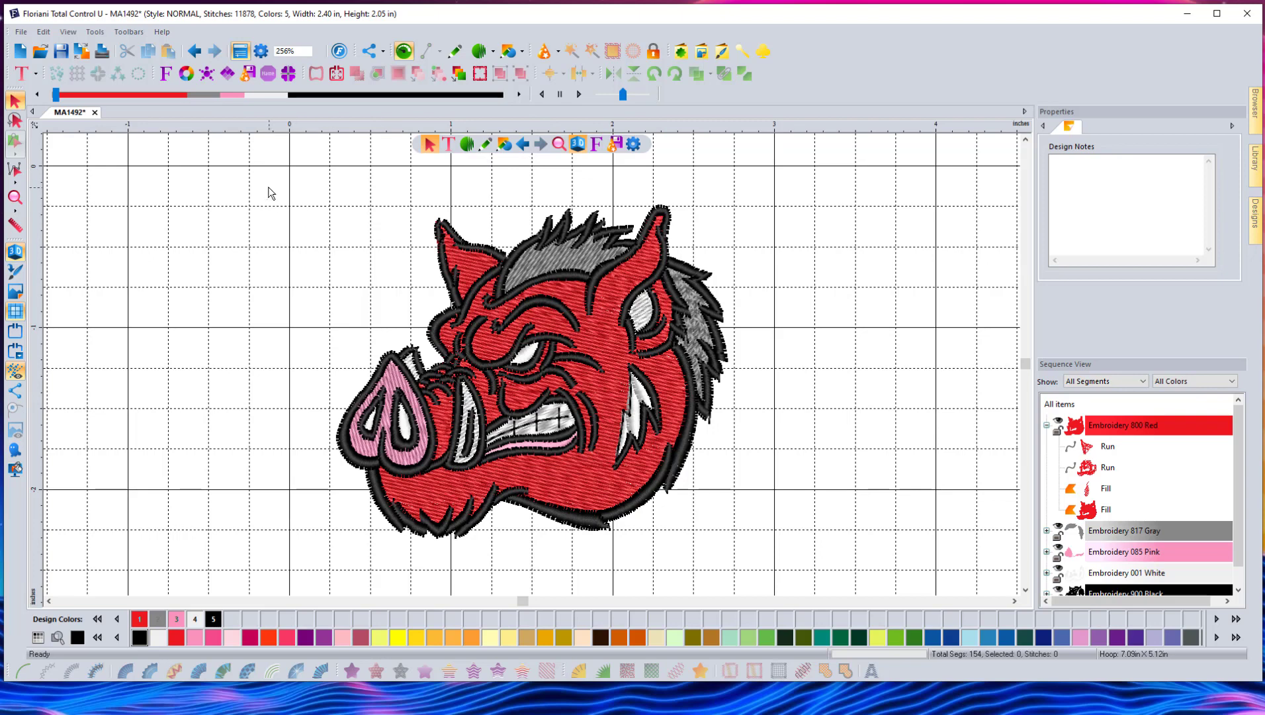
click(21, 31)
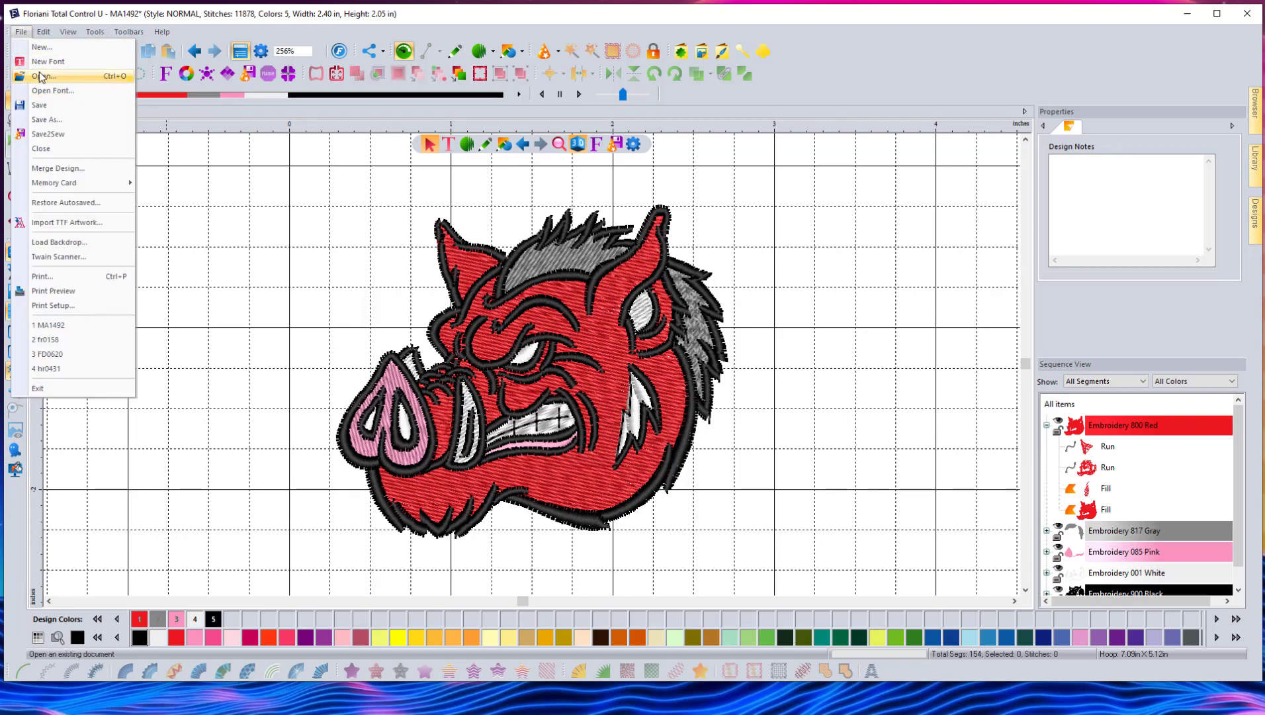
click(44, 76)
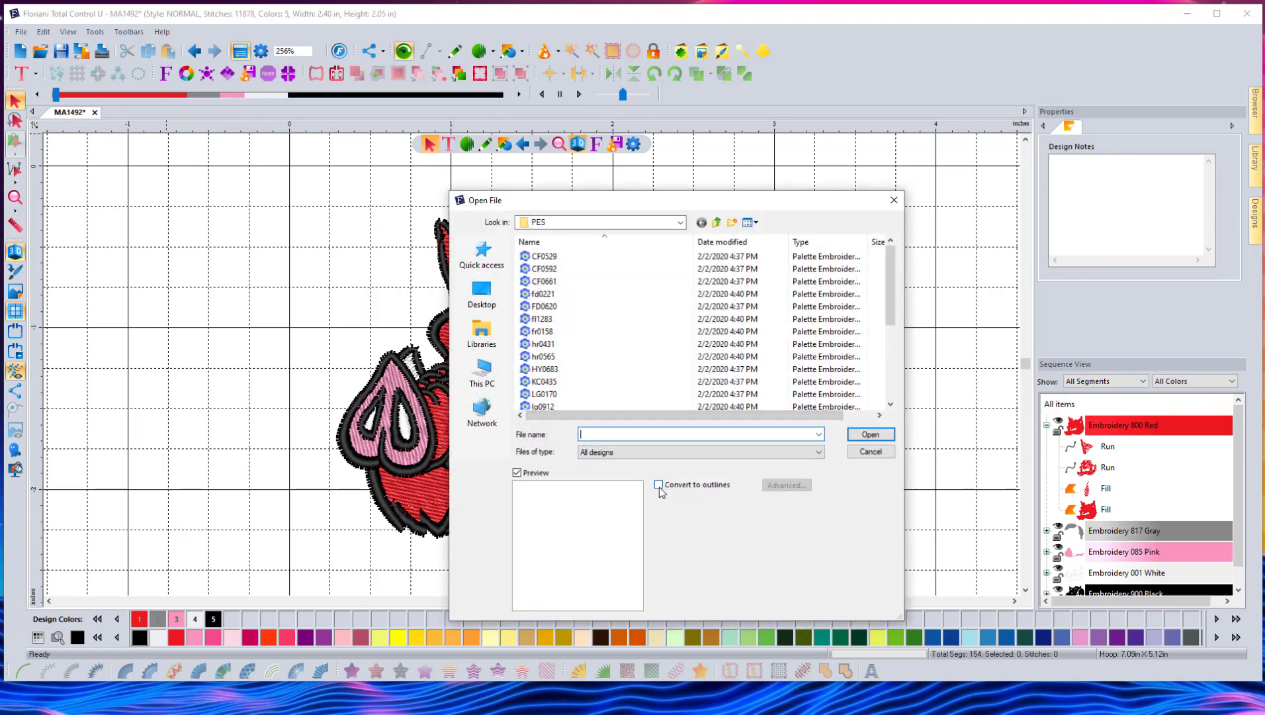
click(870, 453)
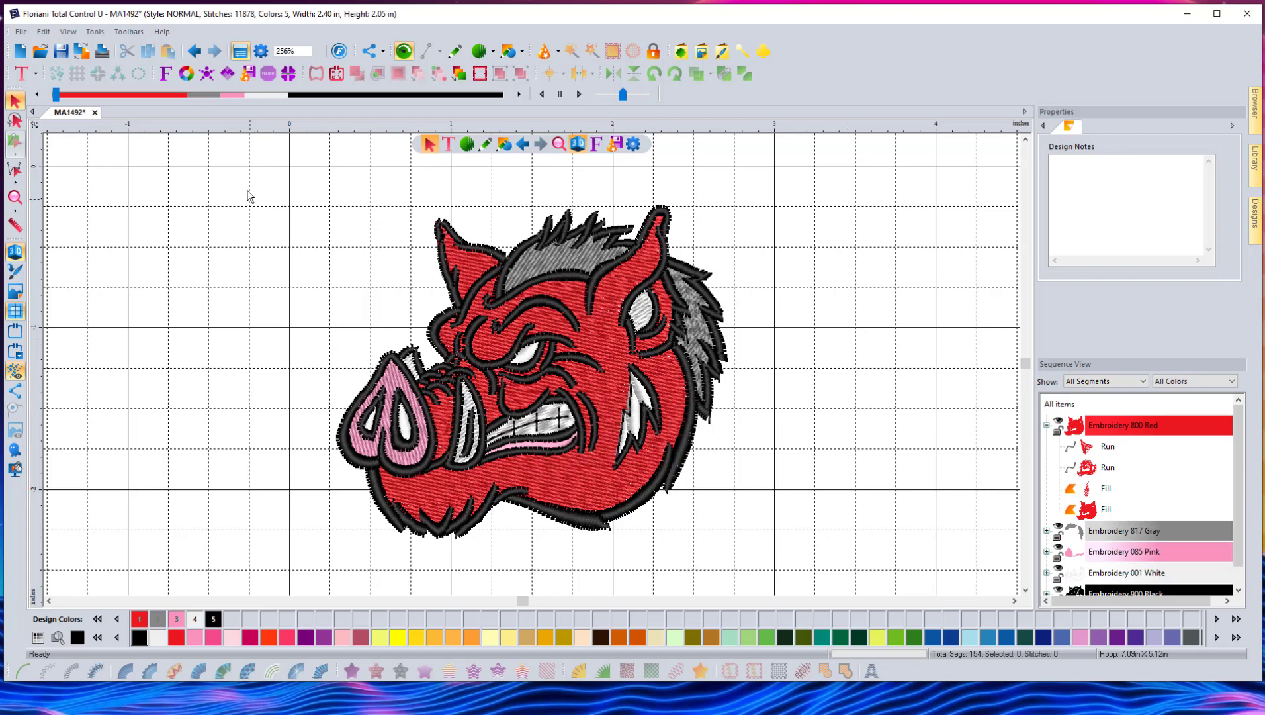
- Open the FD0620 design from the PES folder with Convert to outlines left off
click(22, 31)
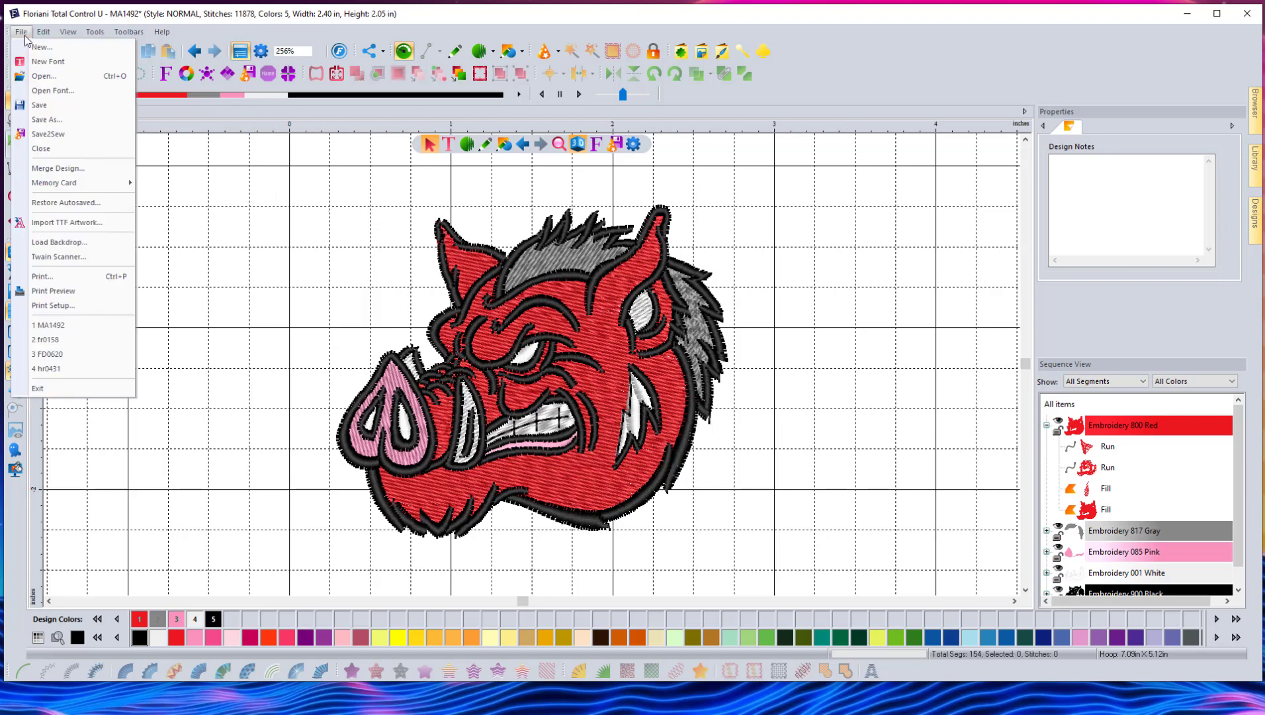
click(43, 75)
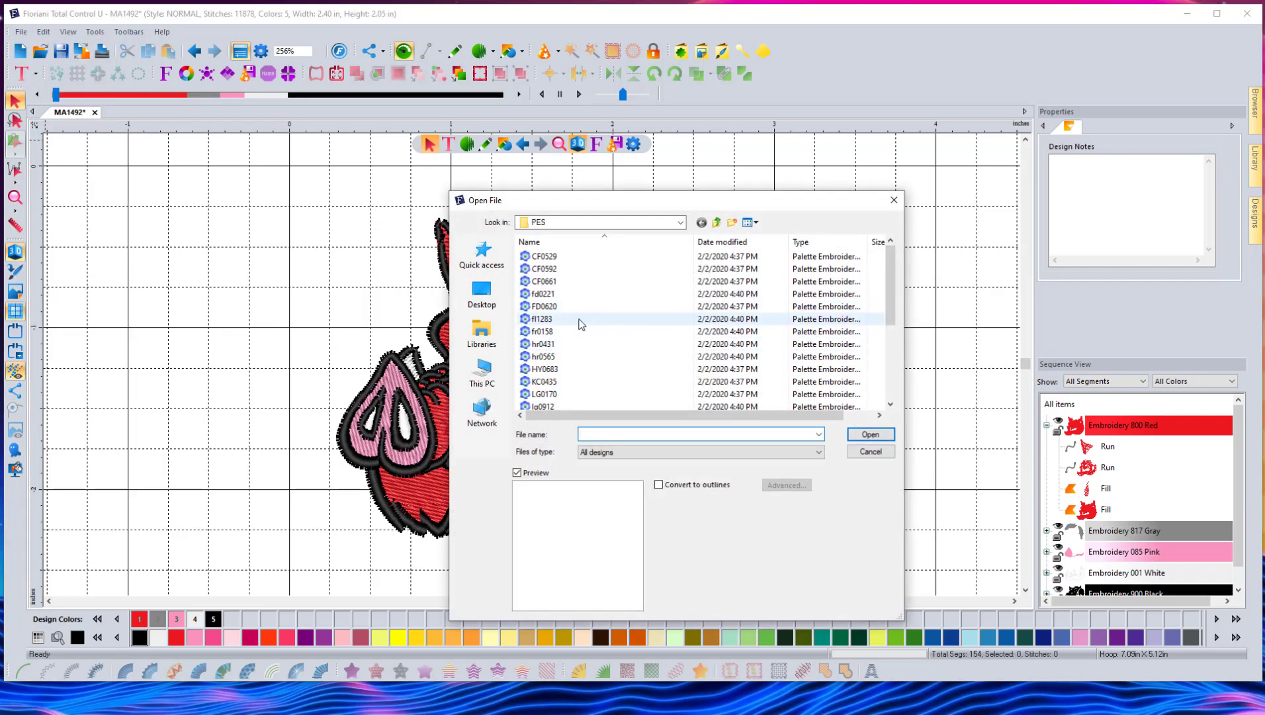
click(574, 322)
click(568, 332)
click(562, 305)
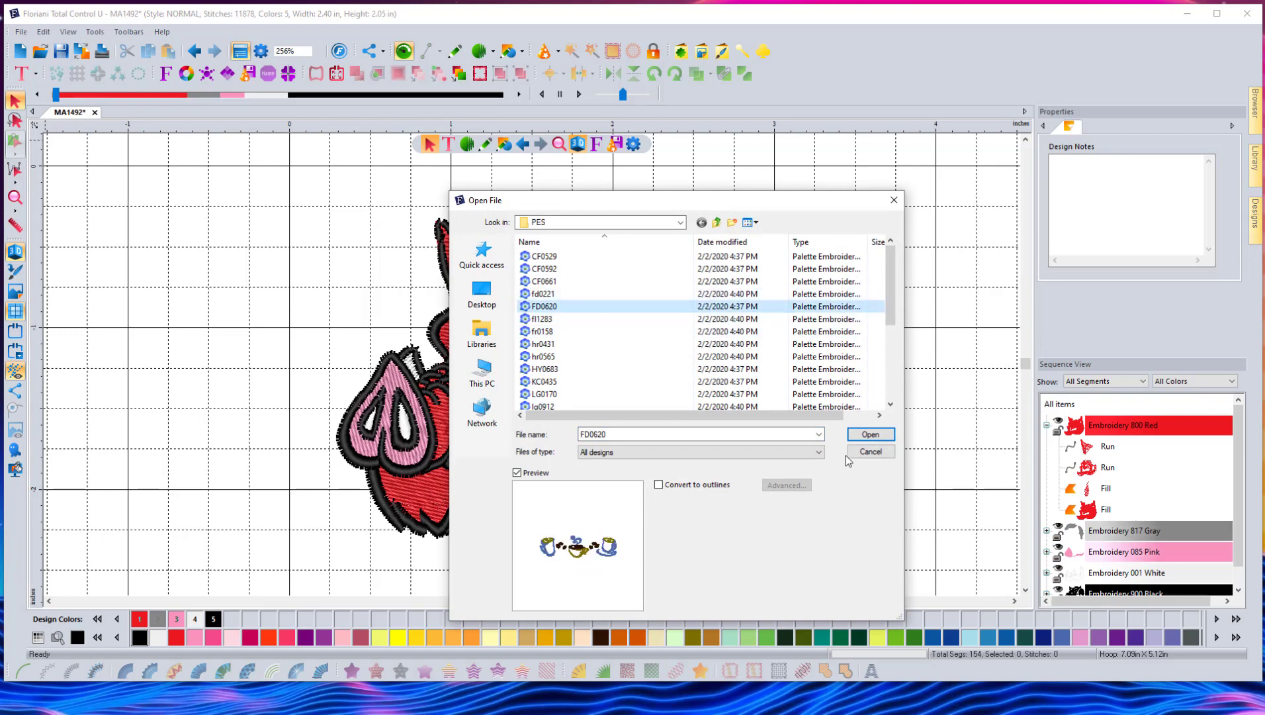
click(862, 434)
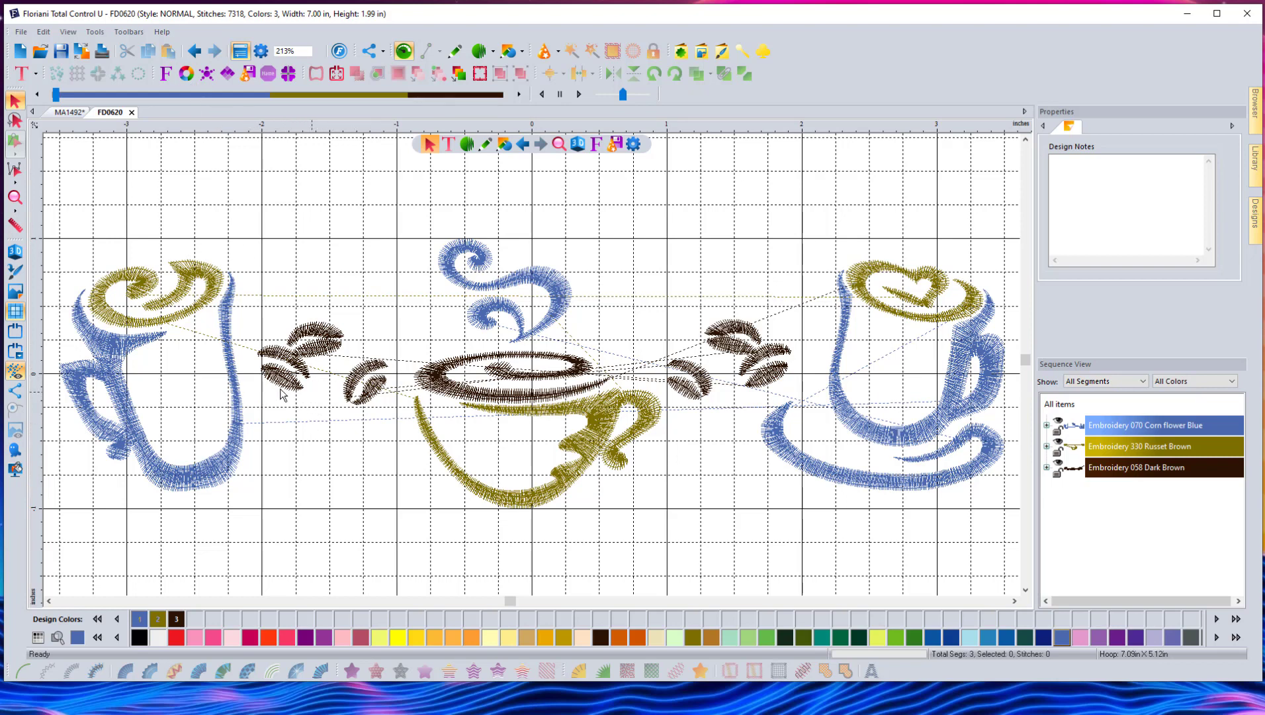
- Delete the stitches of the leftmost mug and its adjacent coffee beans in stitch editing, and return to object selection
click(13, 171)
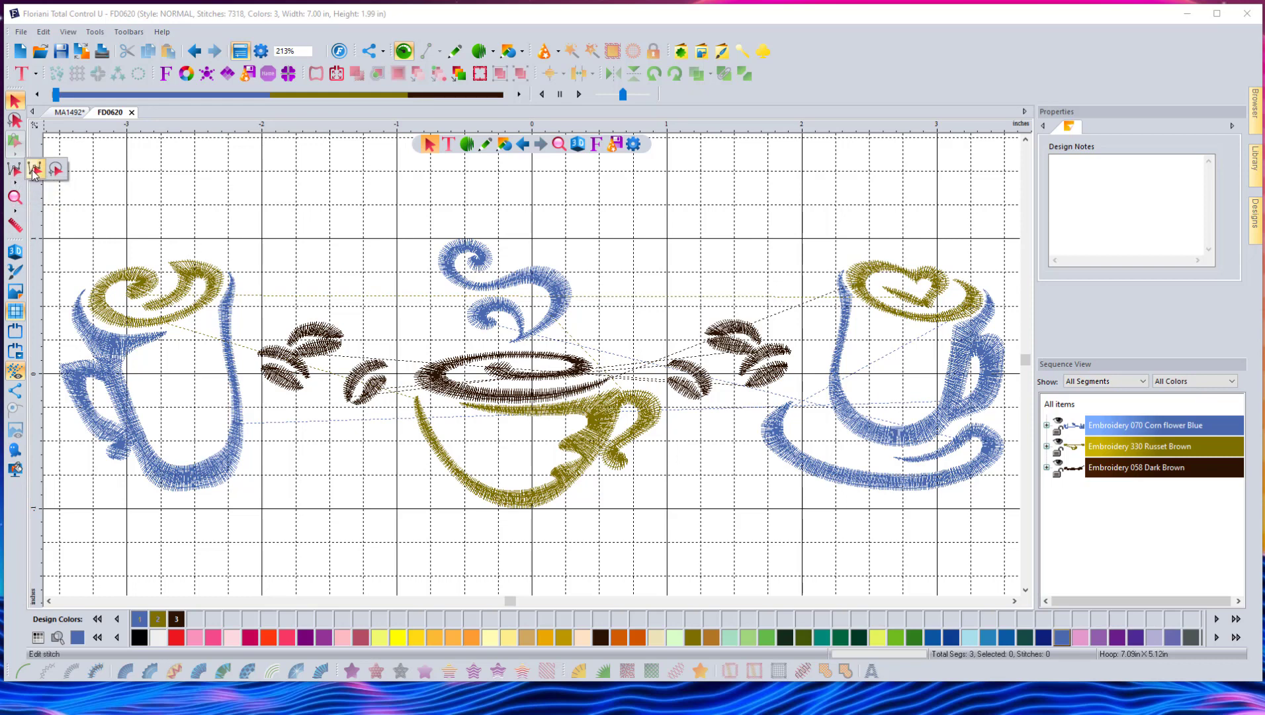
click(35, 172)
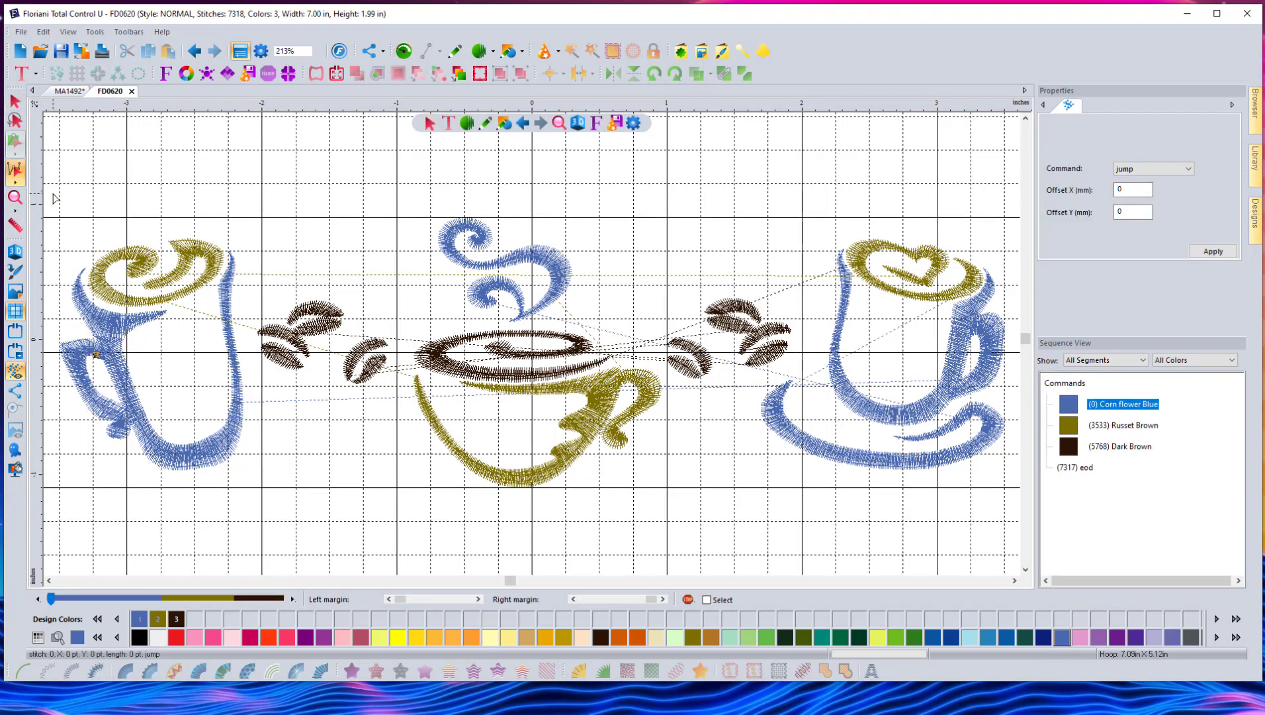
click(48, 581)
drag(114, 200, 497, 510)
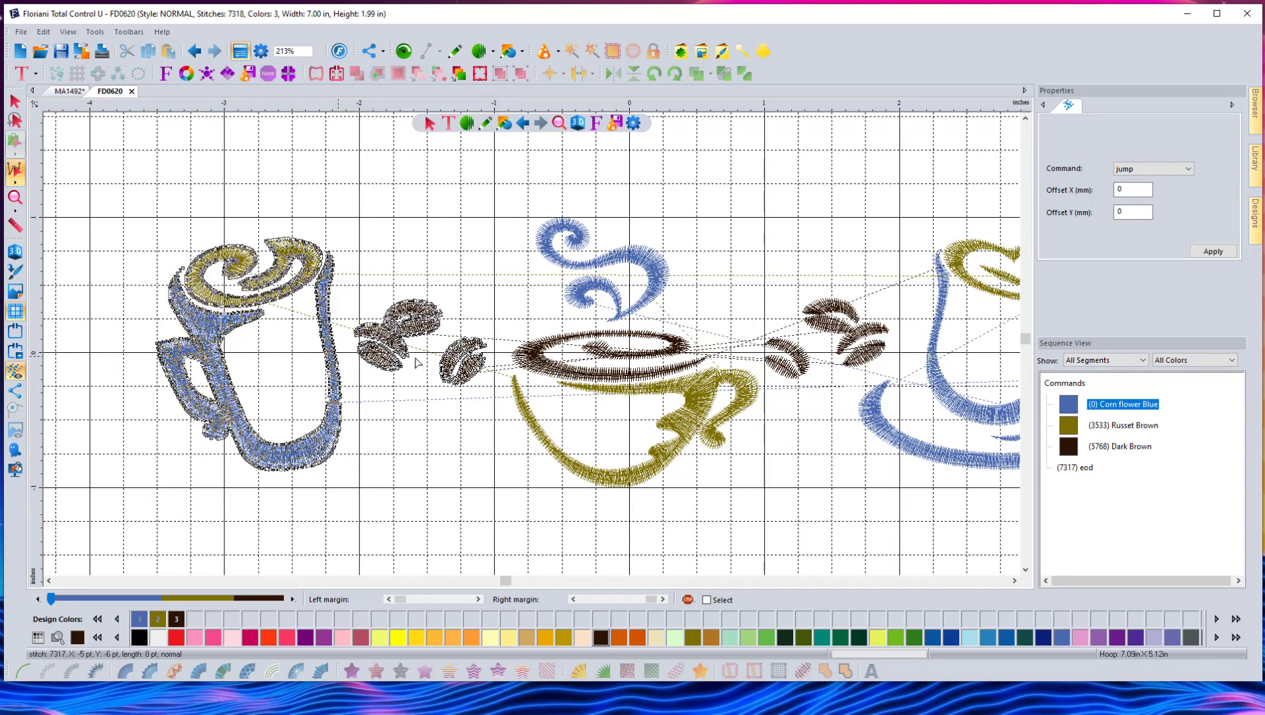
key(Delete)
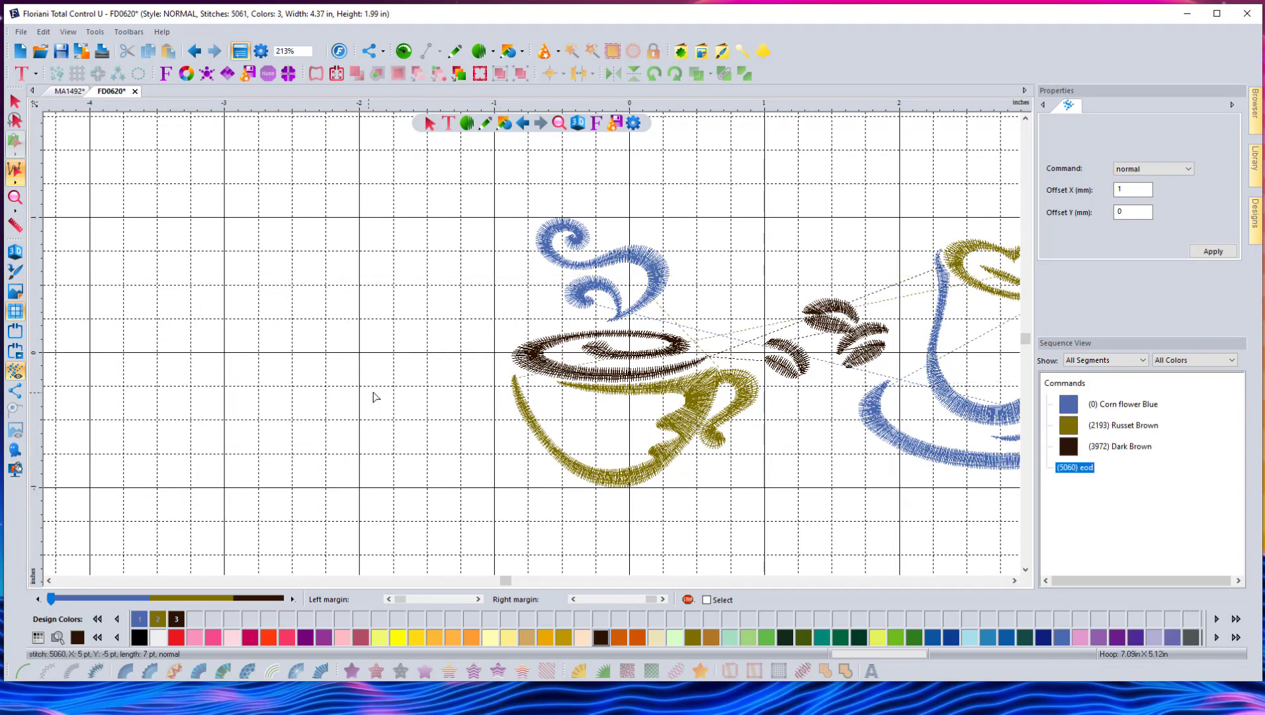
click(318, 51)
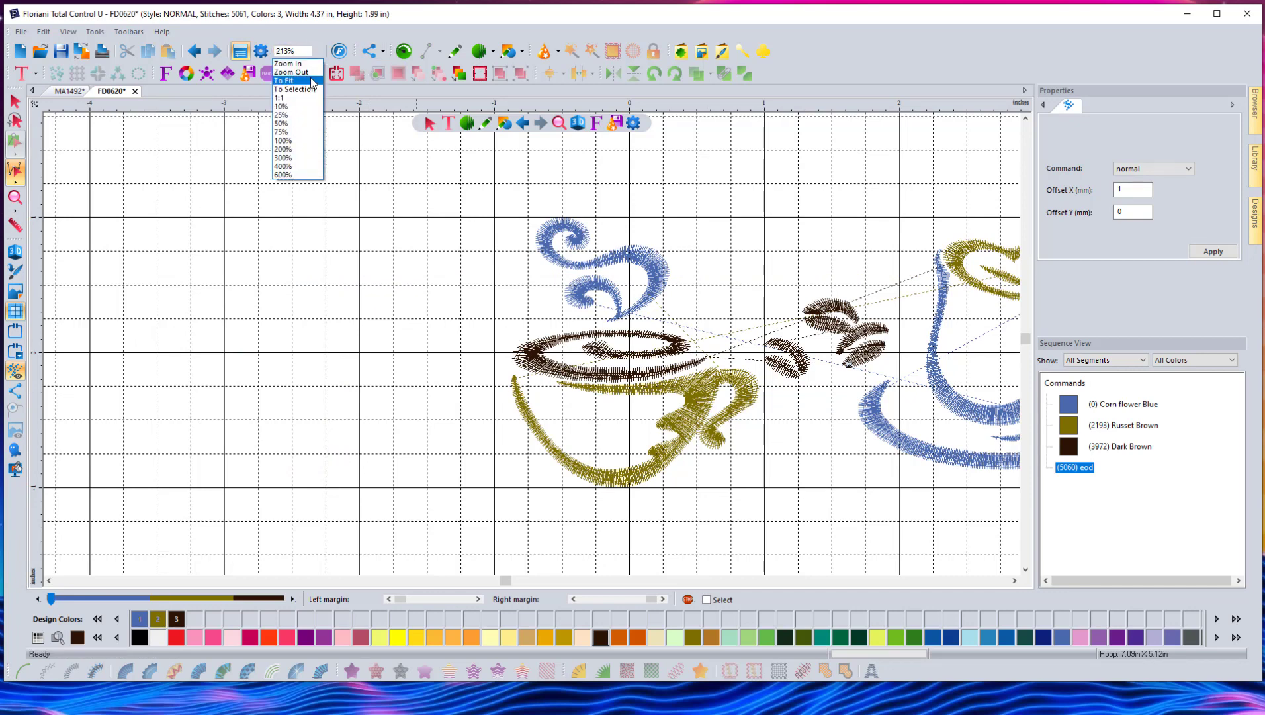
click(288, 76)
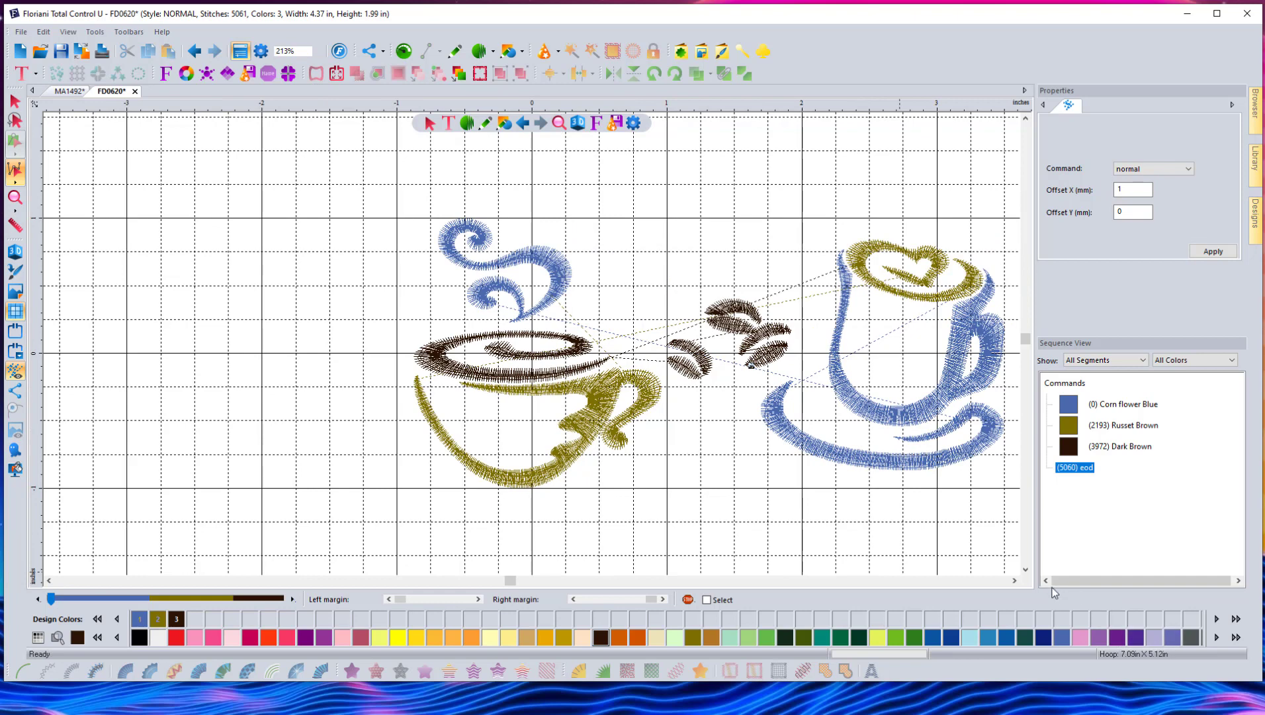
click(1013, 580)
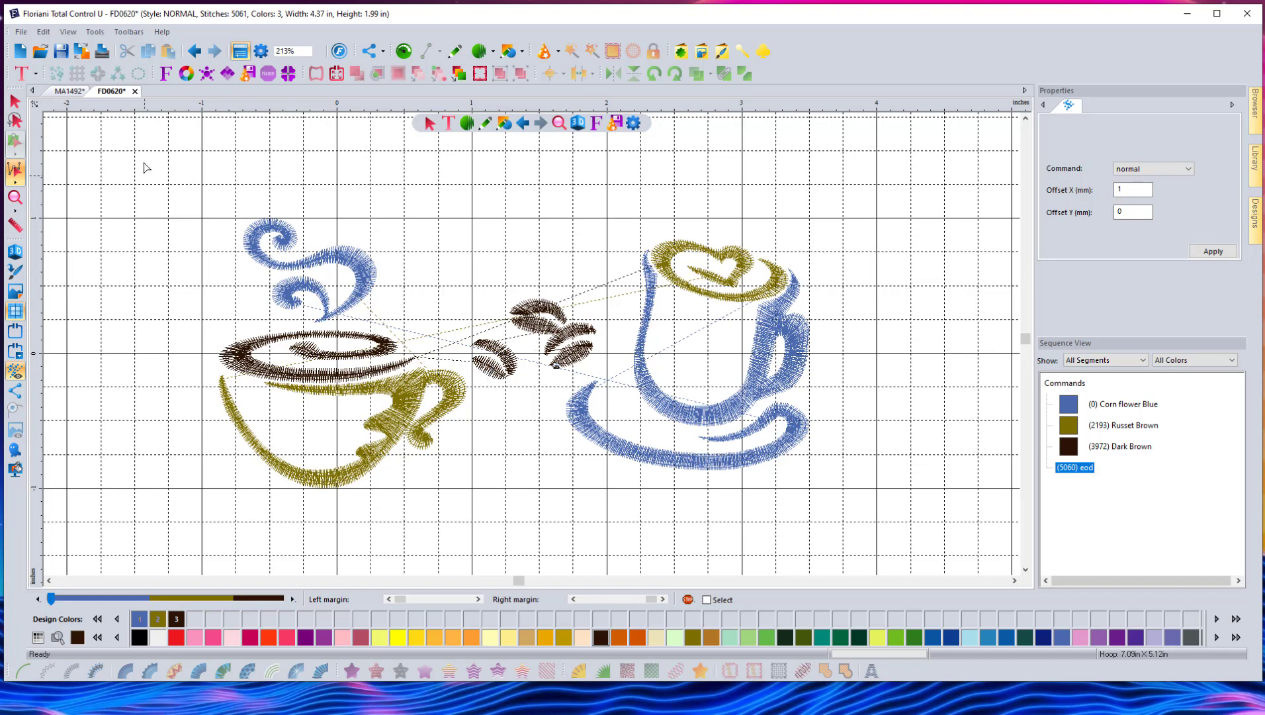
click(15, 101)
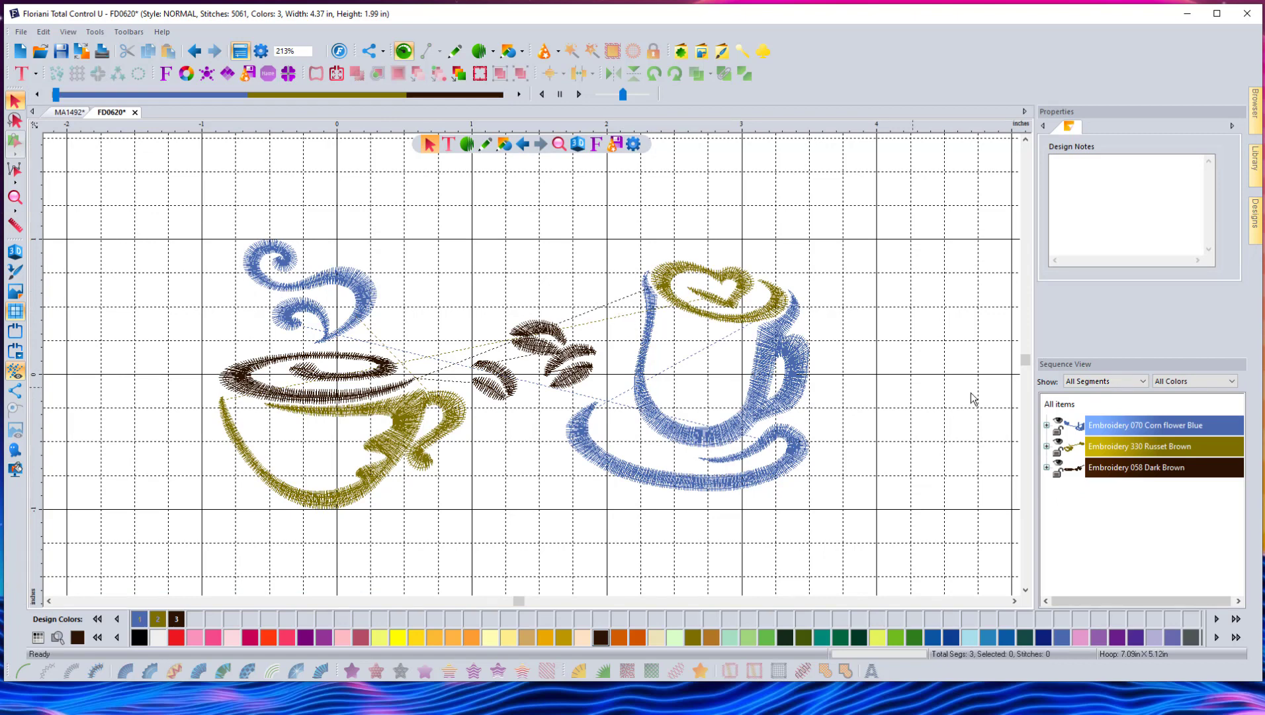
- Convert the stitches of the Russet Brown color group to outlines with the standard conversion
click(1047, 445)
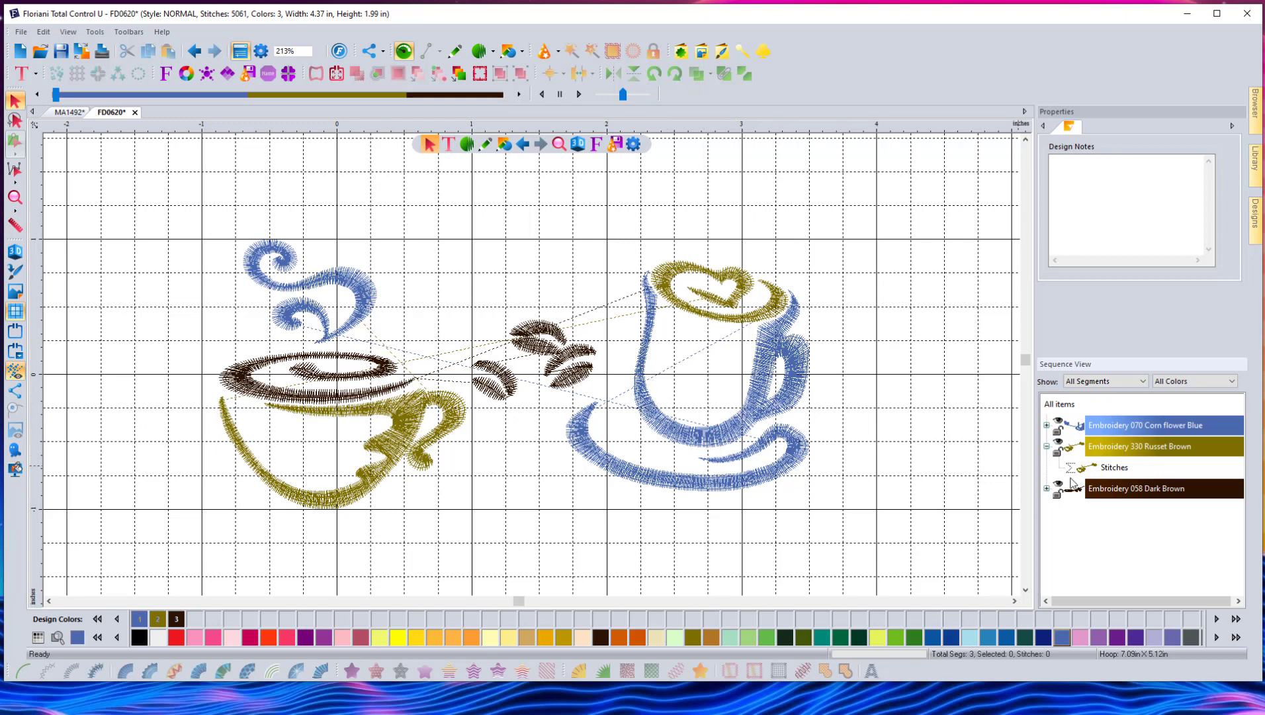
click(1115, 467)
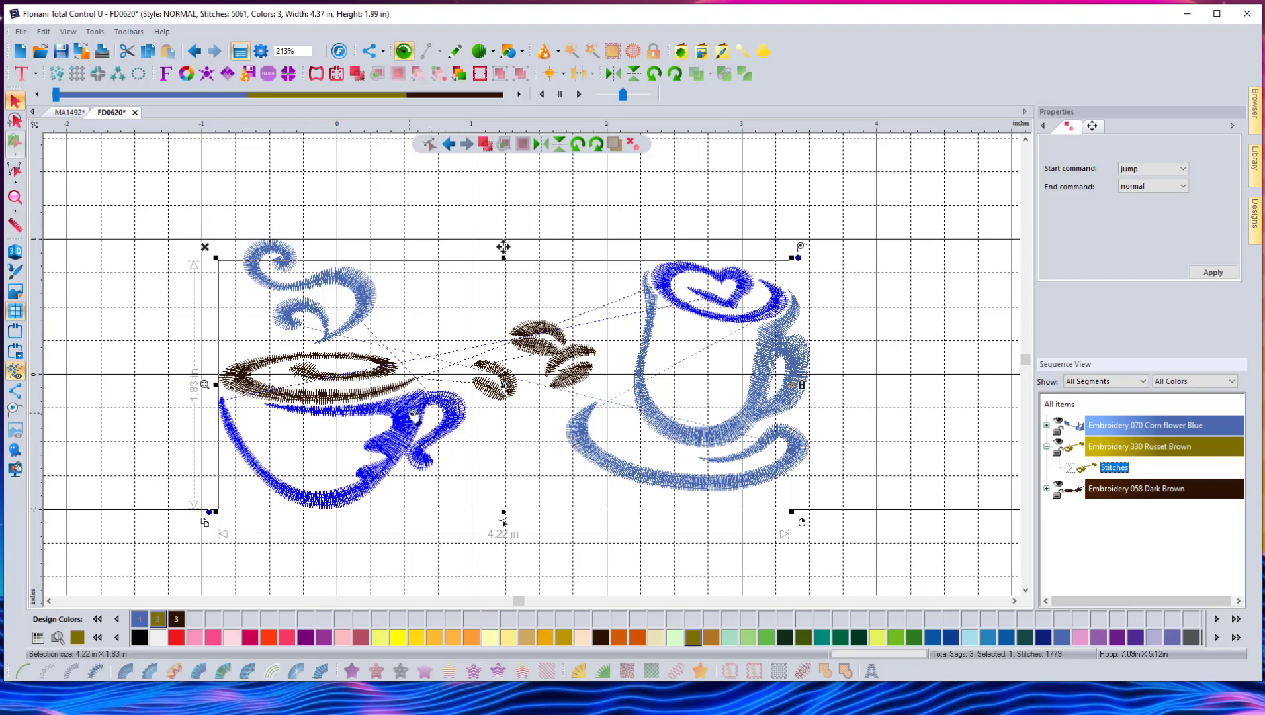
right_click(411, 414)
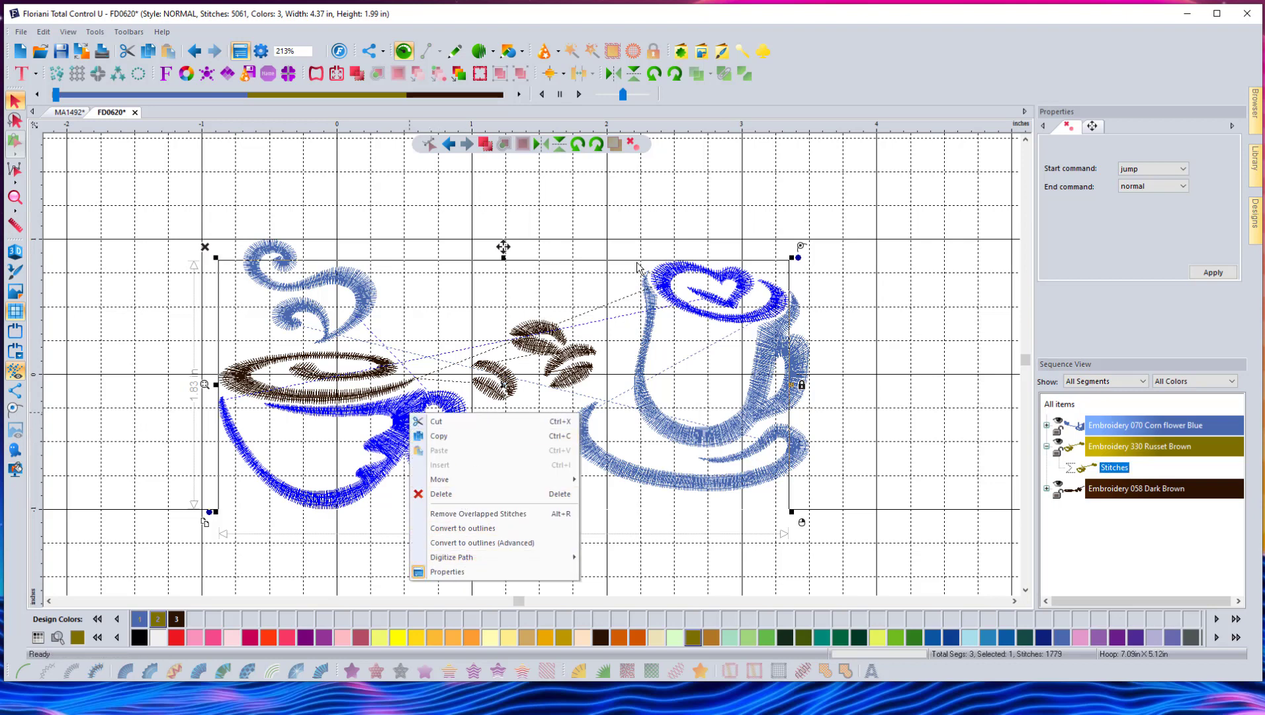
click(478, 527)
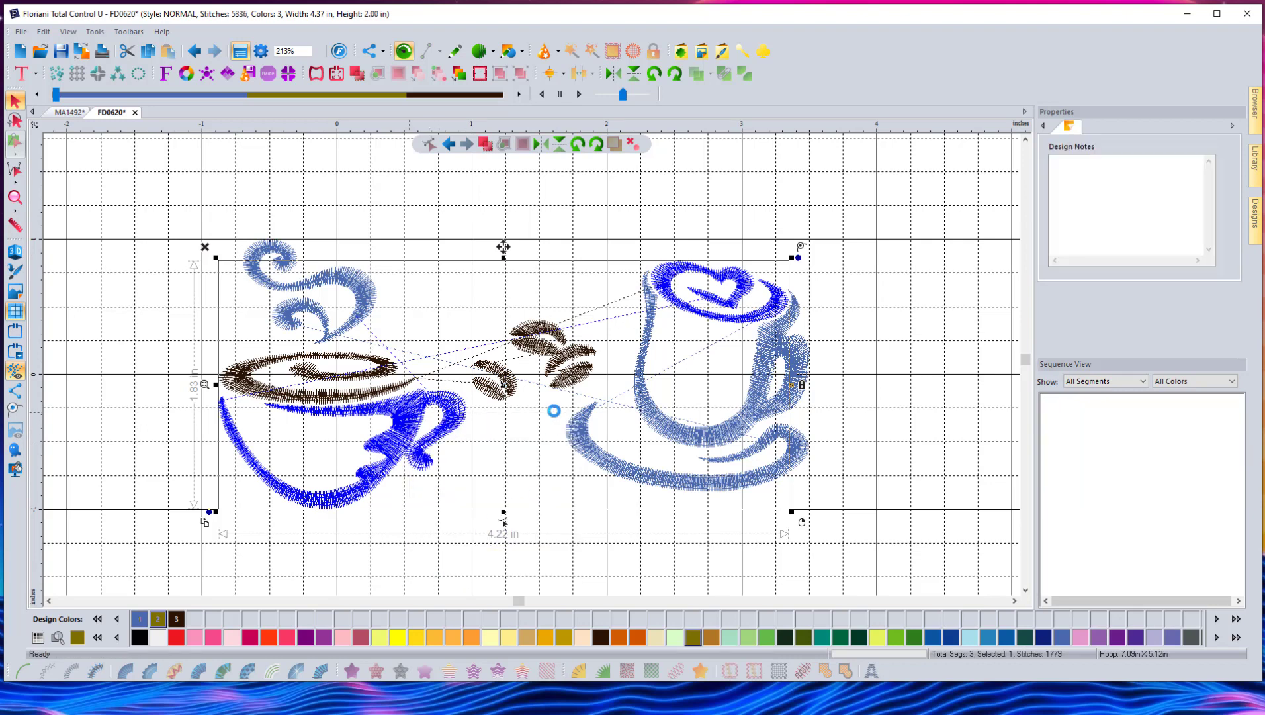
- Delete the run segment and all remaining Russet Brown segments of the heart topping on the blue mug
click(711, 274)
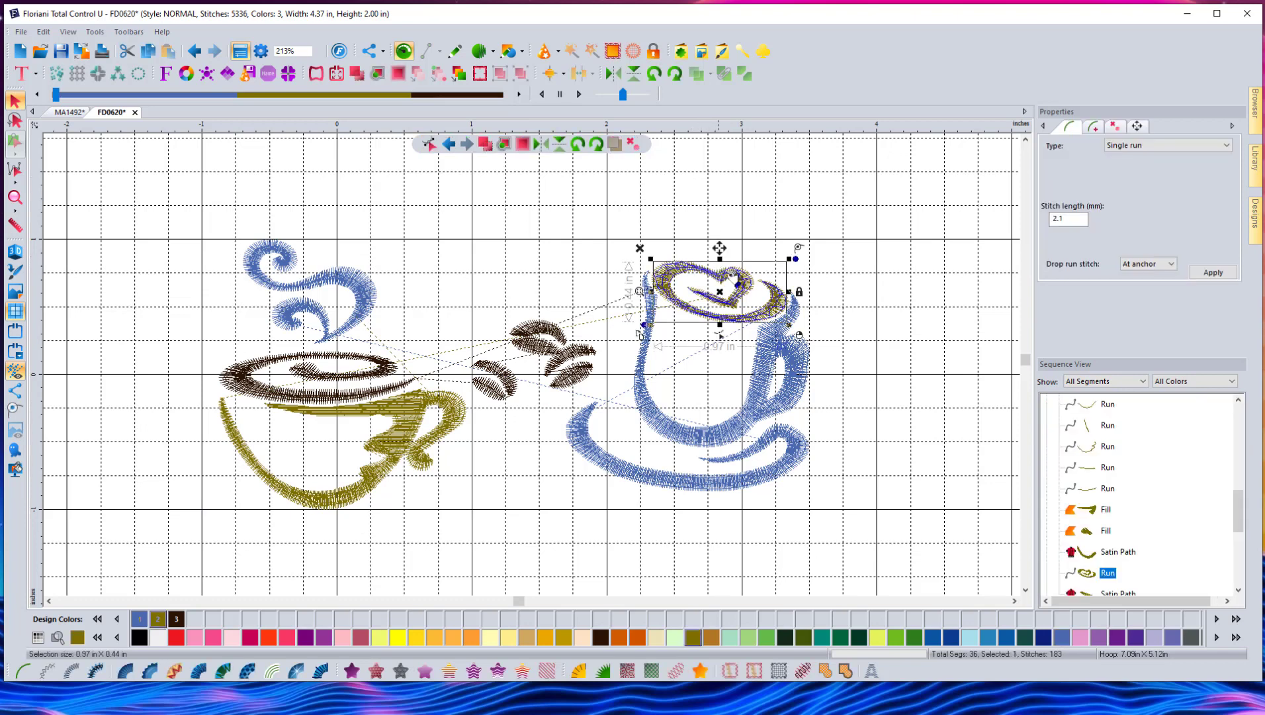
key(Delete)
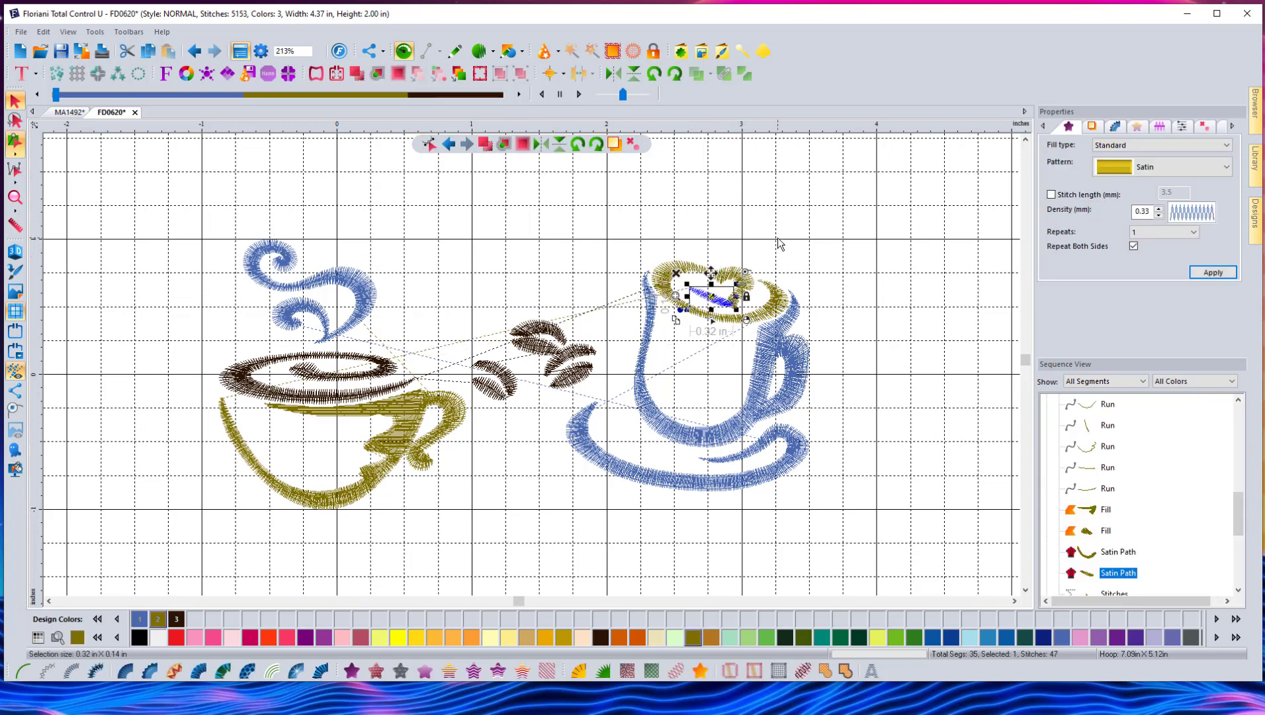
drag(640, 231, 820, 335)
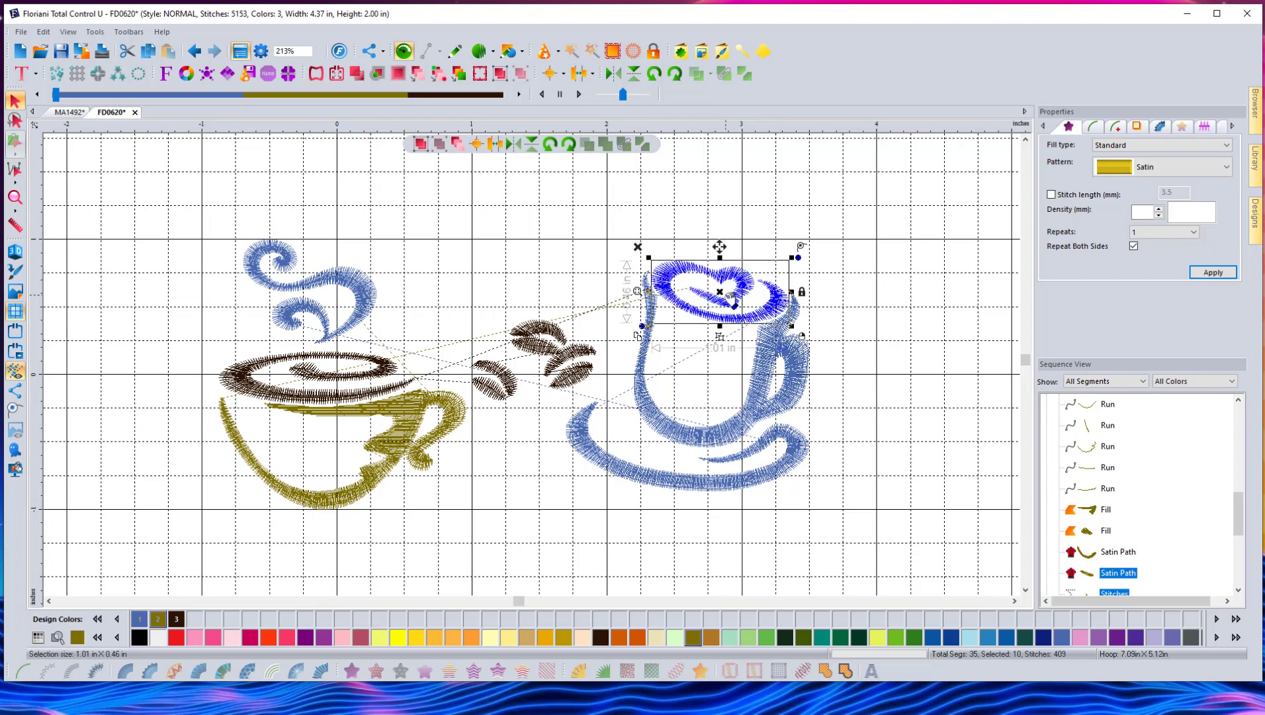
key(Delete)
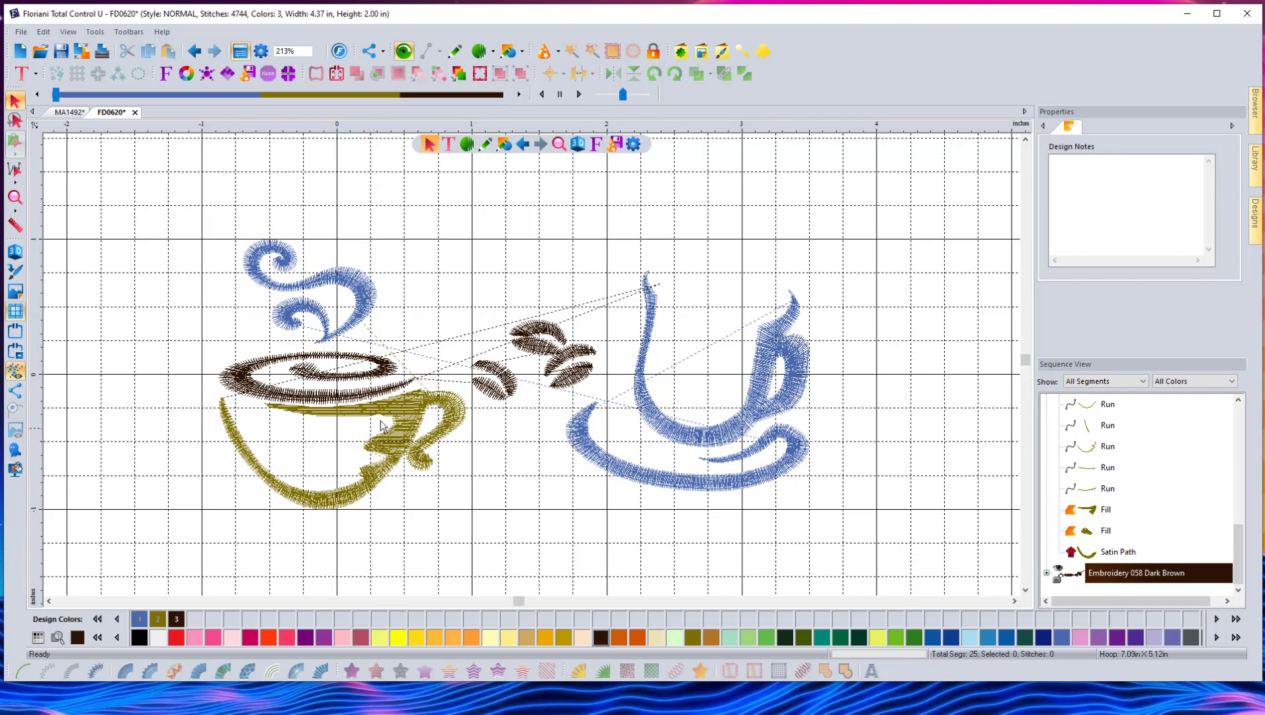
- Show the design in 3D and compare the Russet Brown cup before and after conversion by undoing and redoing the changes
click(14, 252)
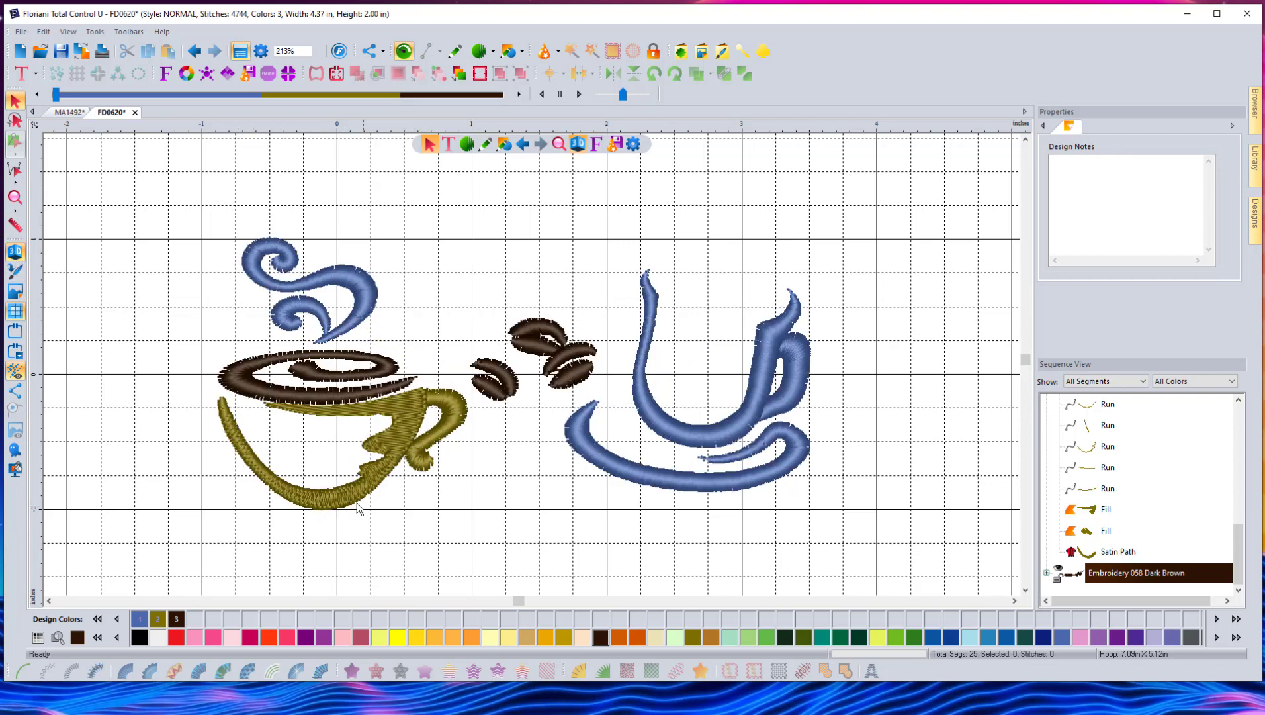
click(196, 51)
click(197, 51)
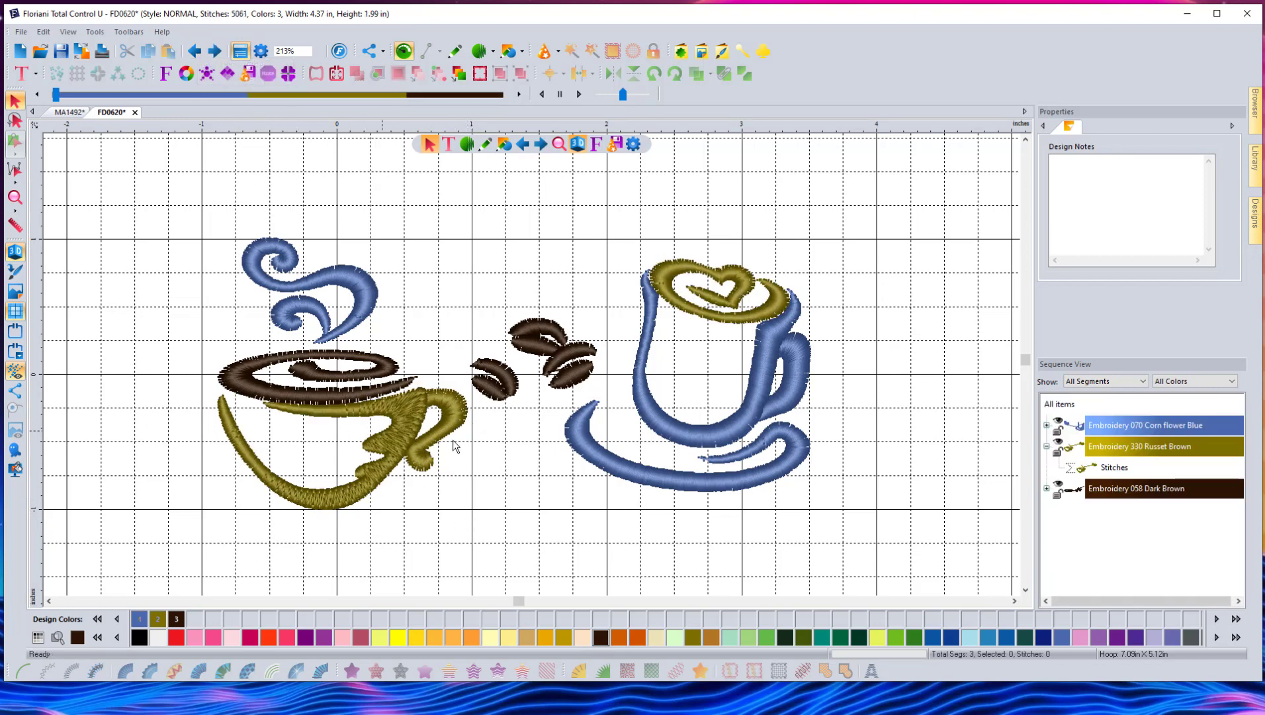
click(215, 52)
click(215, 52)
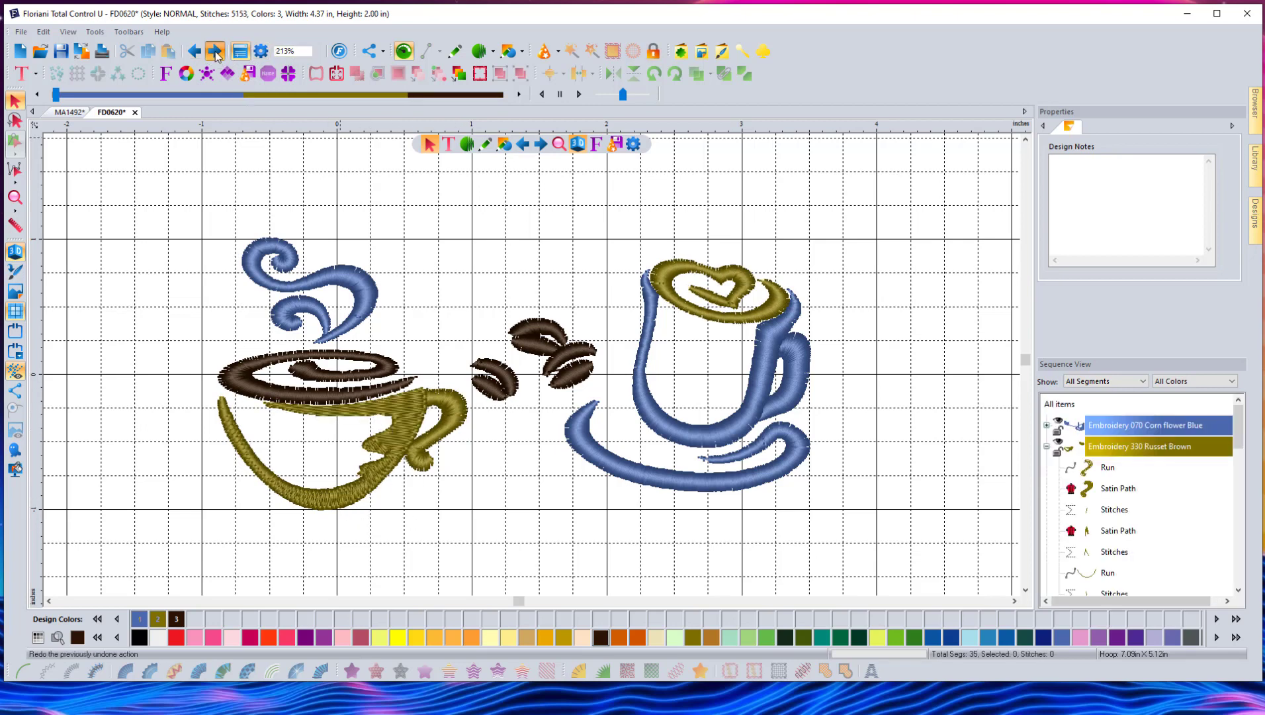